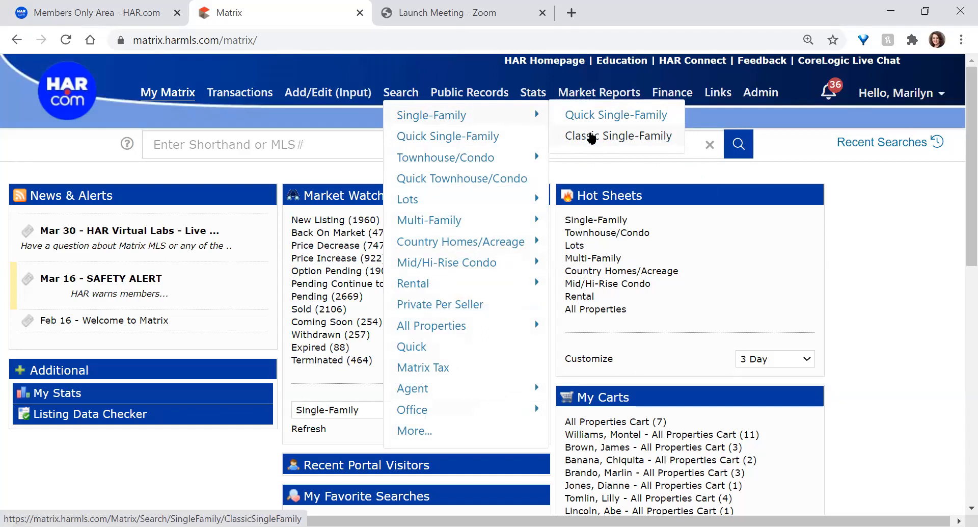
Open the Classic Single-Family search form from the Search menu
left_click(591, 136)
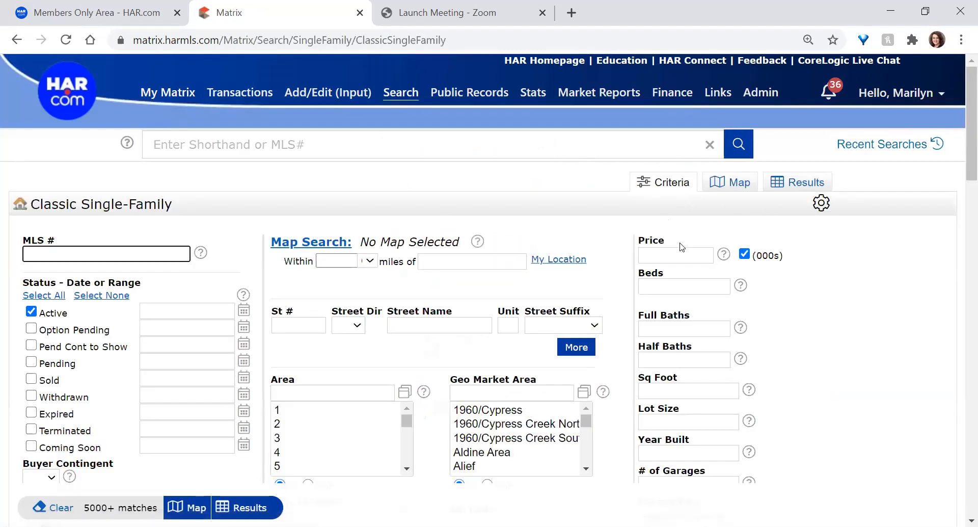
Scroll through the Classic Single-Family criteria, then highlight the MLS # label
scroll(678, 241, "down", 2)
scroll(678, 242, "down", 4)
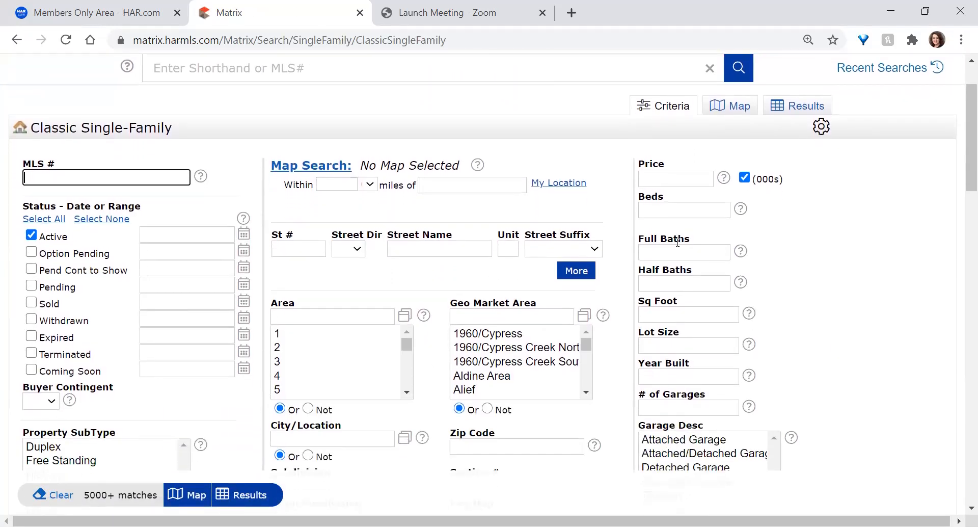
scroll(678, 243, "down", 6)
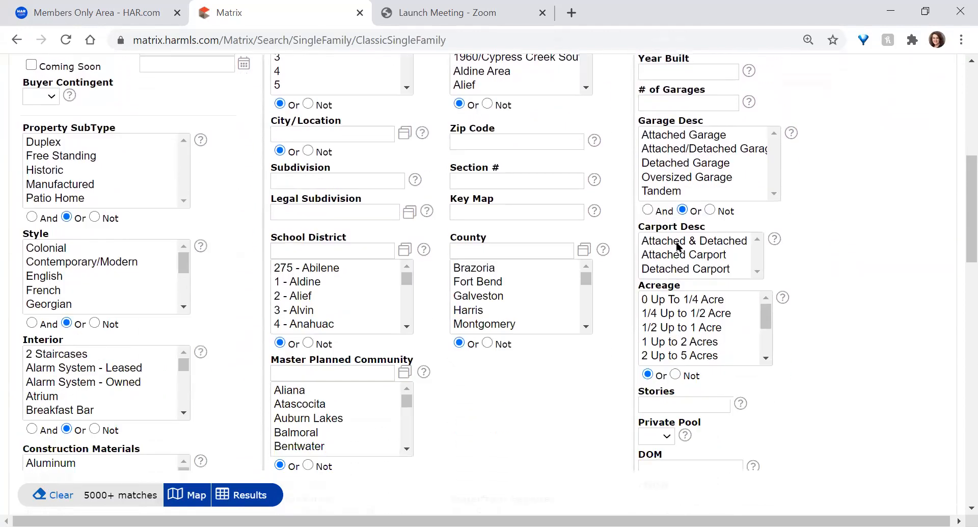
scroll(680, 254, "down", 4)
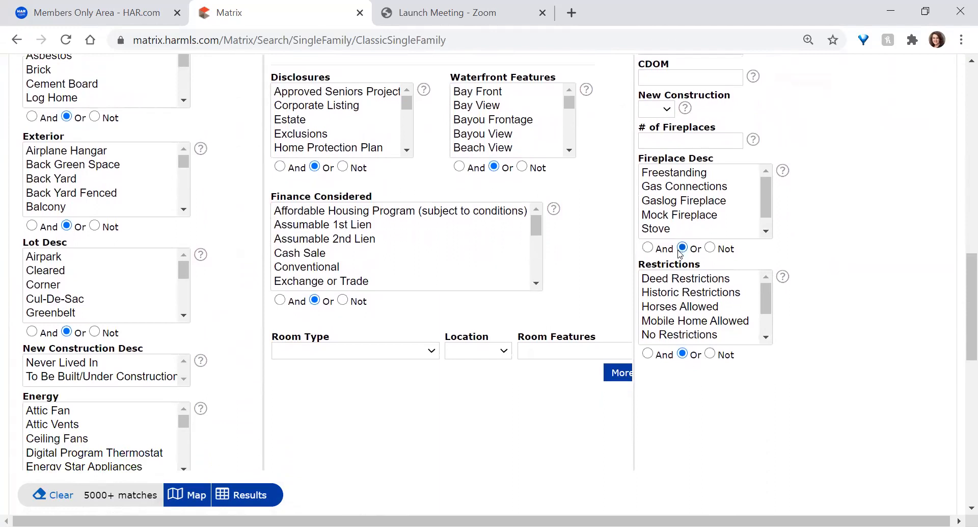
scroll(386, 318, "up", 6)
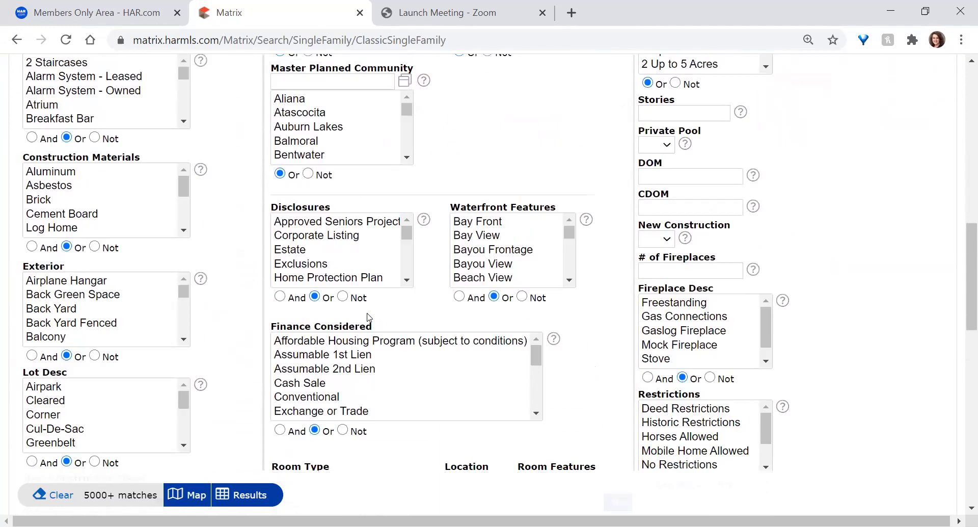
scroll(369, 317, "up", 5)
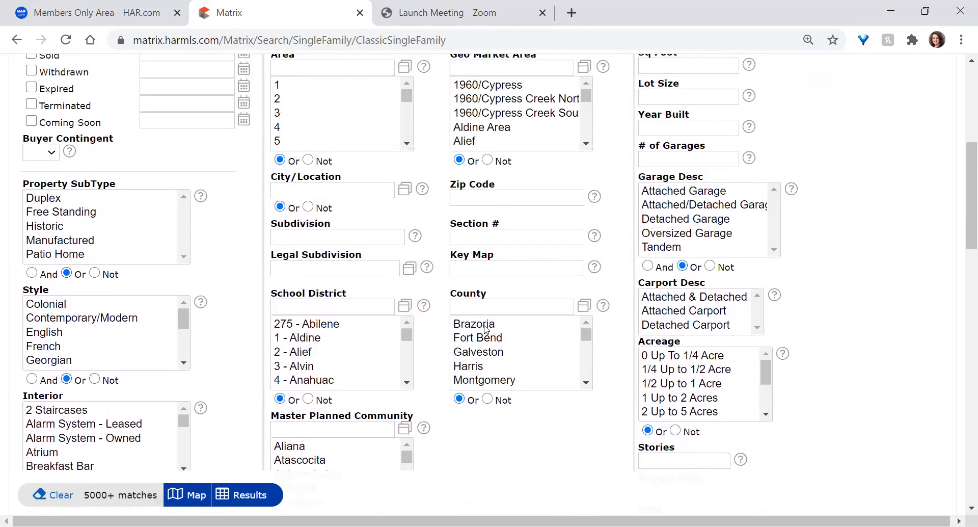
scroll(507, 213, "up", 2)
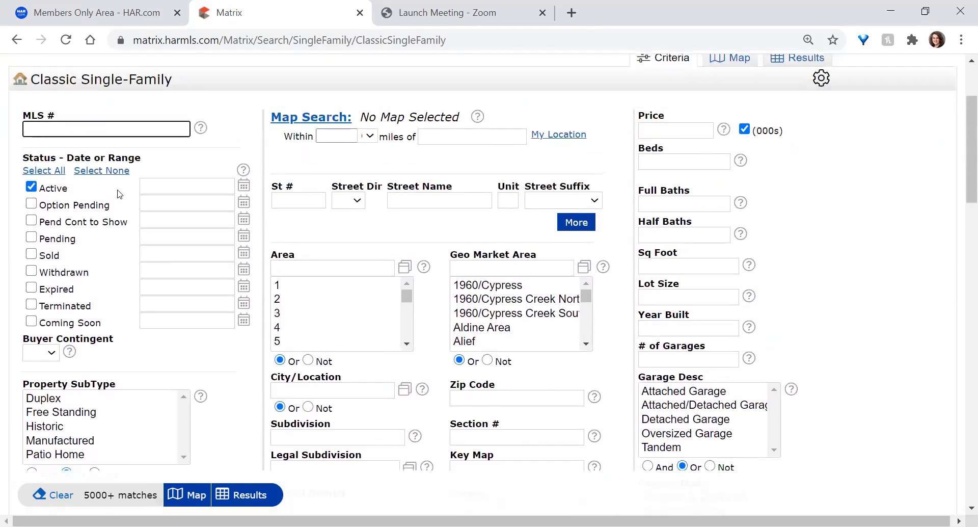
scroll(25, 275, "down", 1)
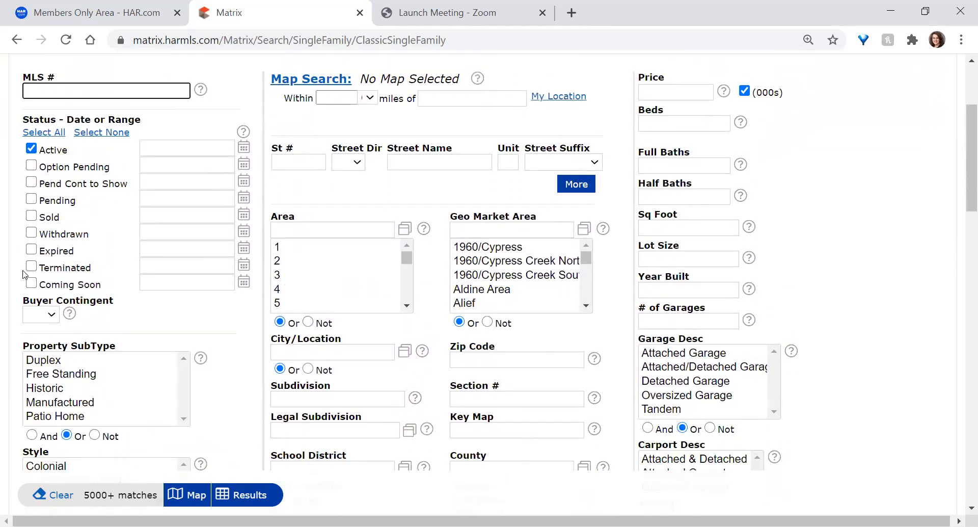
scroll(23, 254, "down", 2)
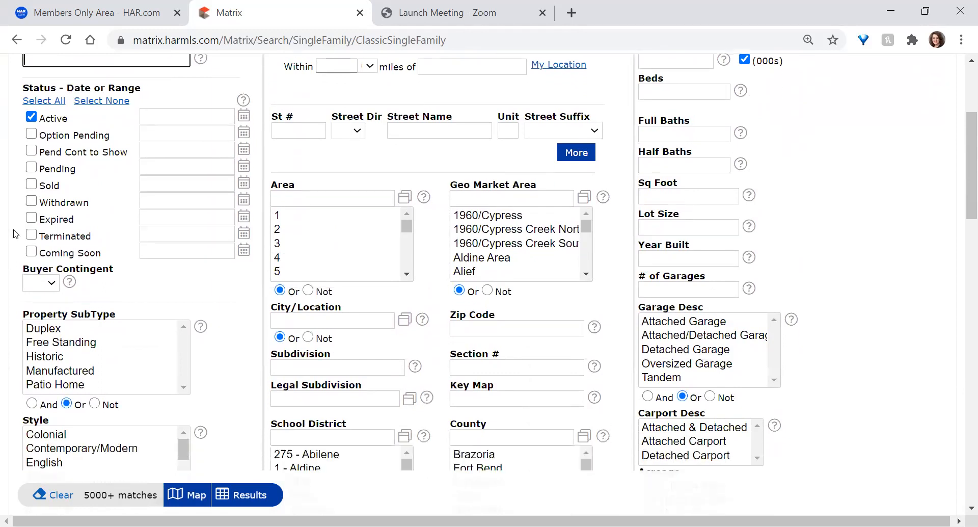
scroll(20, 243, "down", 4)
scroll(23, 250, "up", 7)
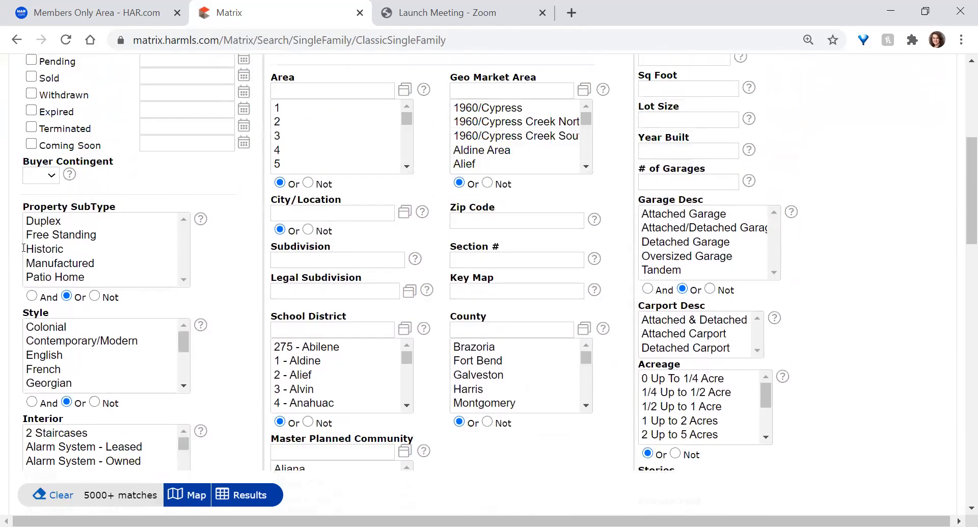
scroll(25, 251, "up", 1)
double_click(32, 151)
left_click_drag(33, 152, 102, 160)
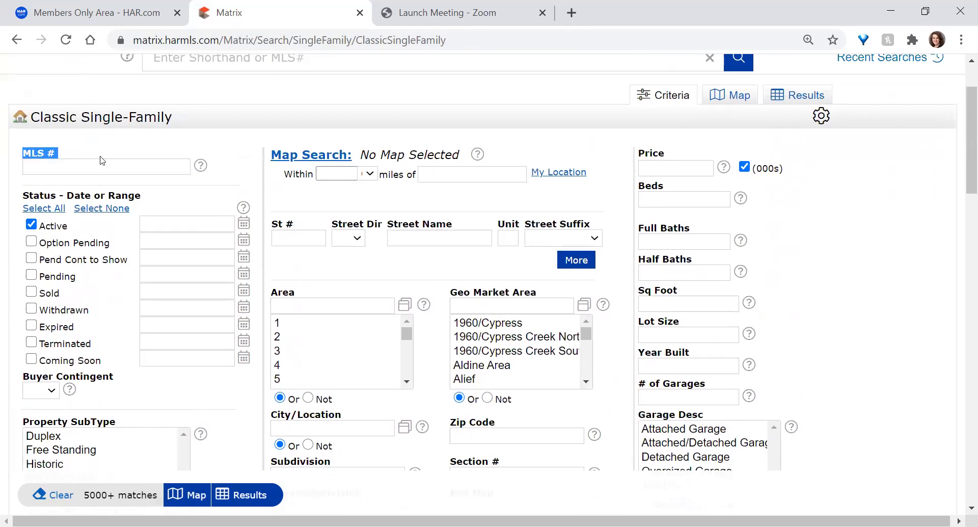
Fill MLS # with the three saved comma-separated listing numbers, giving 0 matches
left_click(100, 167)
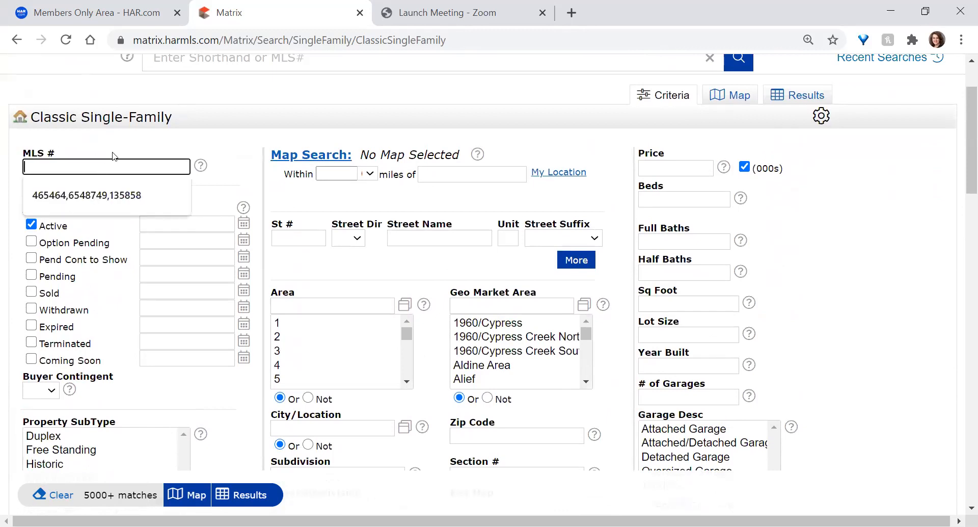
left_click(104, 187)
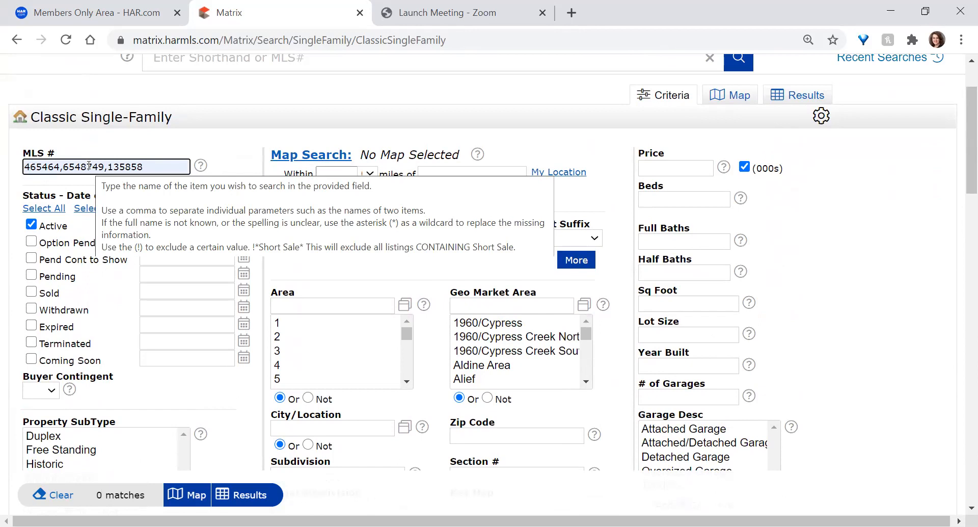
scroll(200, 131, "up", 2)
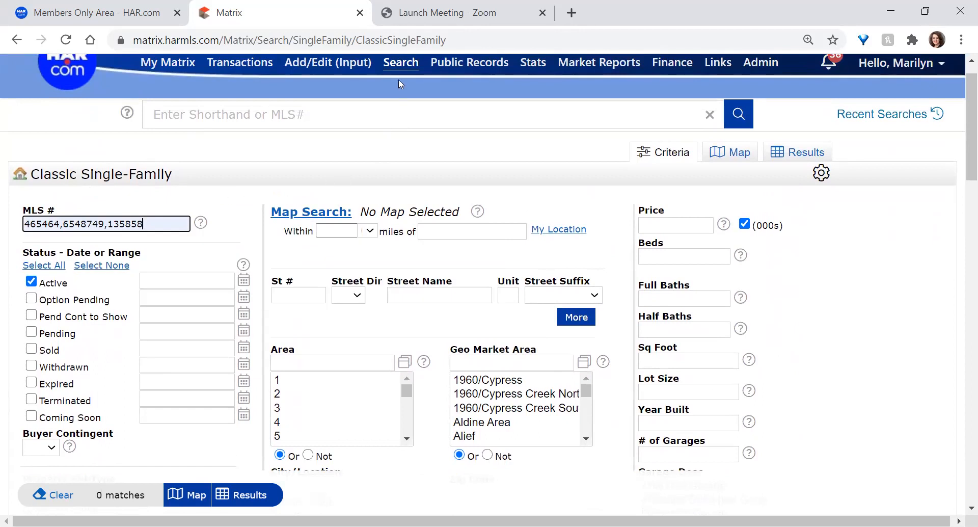
Switch to the Quick Single-Family form and highlight its Property Information criteria
mouse_move(401, 65)
mouse_move(408, 85)
left_click(594, 87)
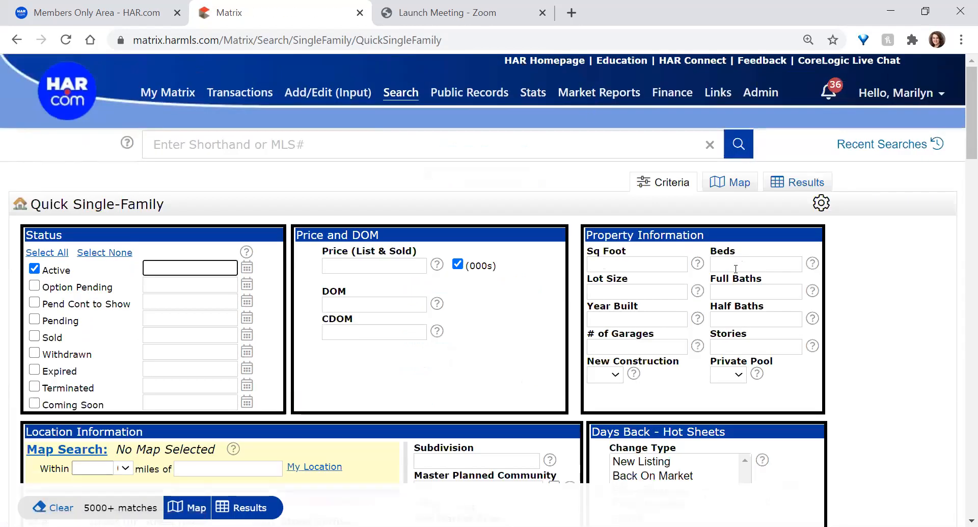
left_click_drag(611, 235, 791, 387)
left_click(791, 387)
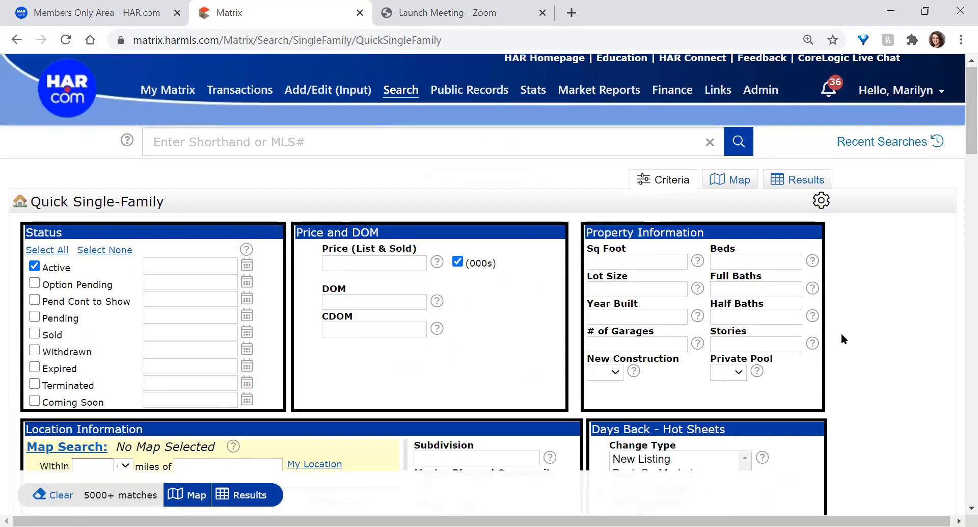
Scroll through the Quick form's sections, highlighting the Schools section along the way
scroll(844, 339, "down", 3)
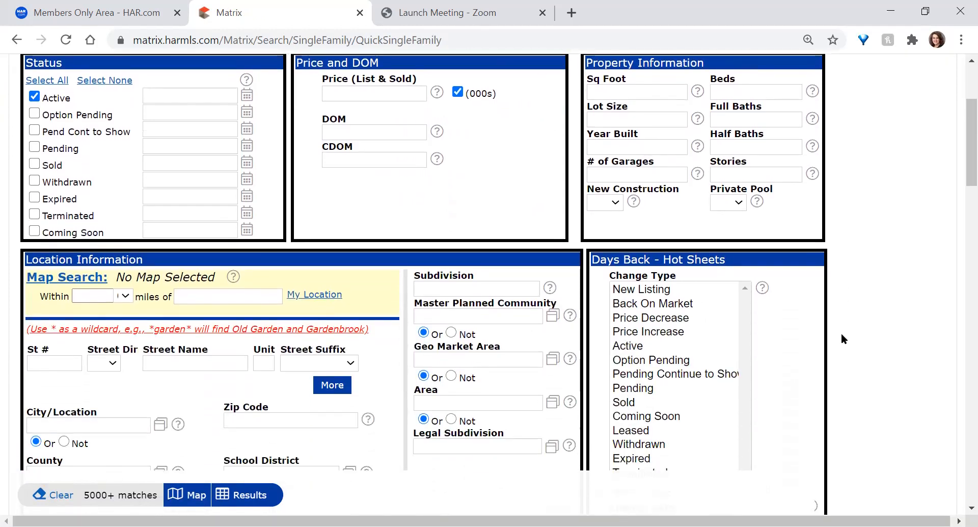
scroll(843, 337, "down", 4)
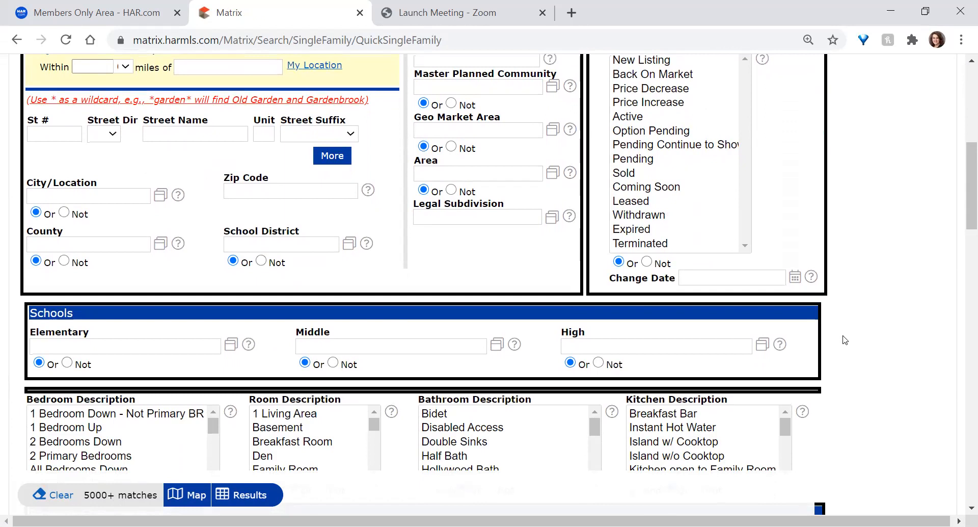
scroll(845, 340, "up", 1)
scroll(844, 340, "up", 1)
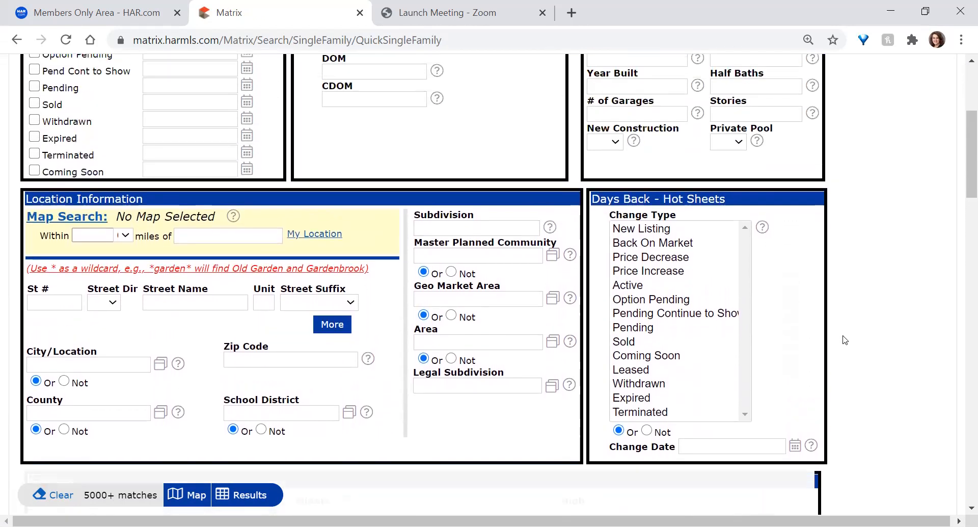
scroll(844, 340, "down", 1)
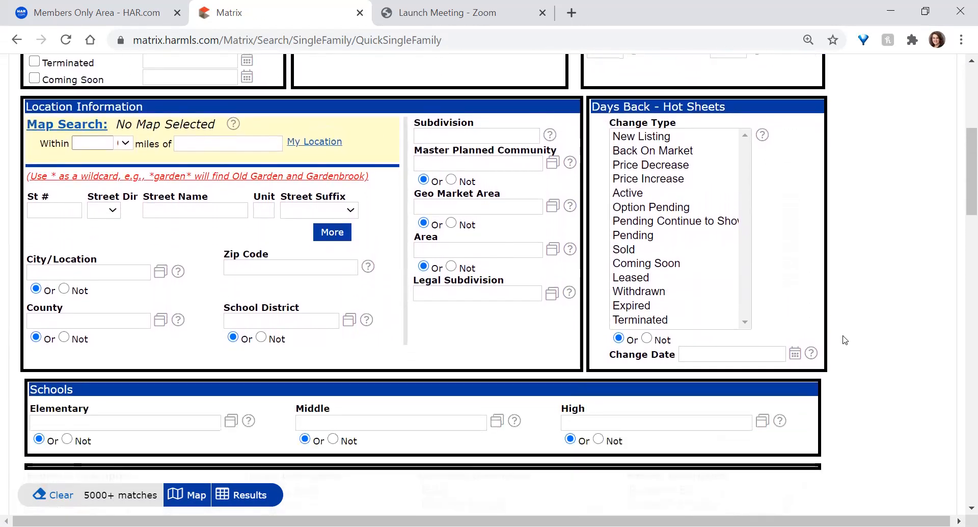
scroll(844, 340, "down", 2)
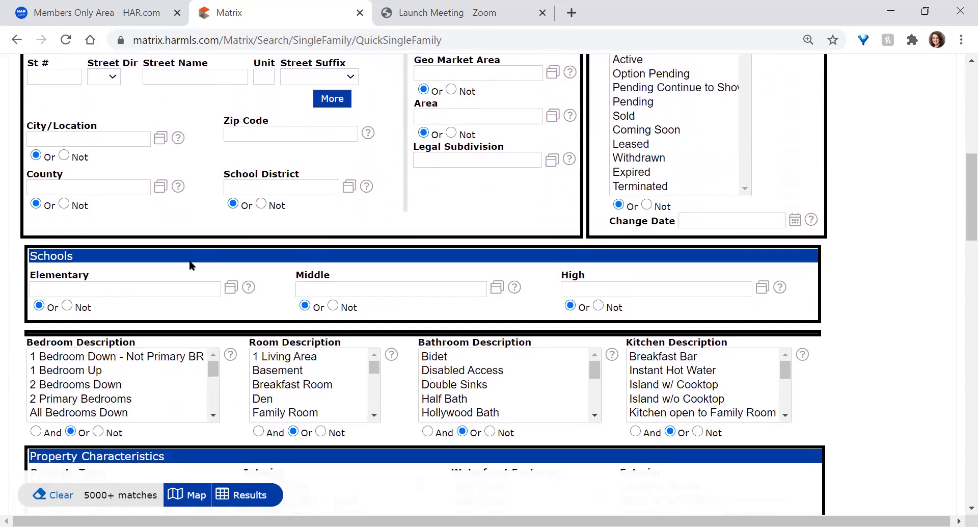
double_click(52, 256)
left_click(118, 254)
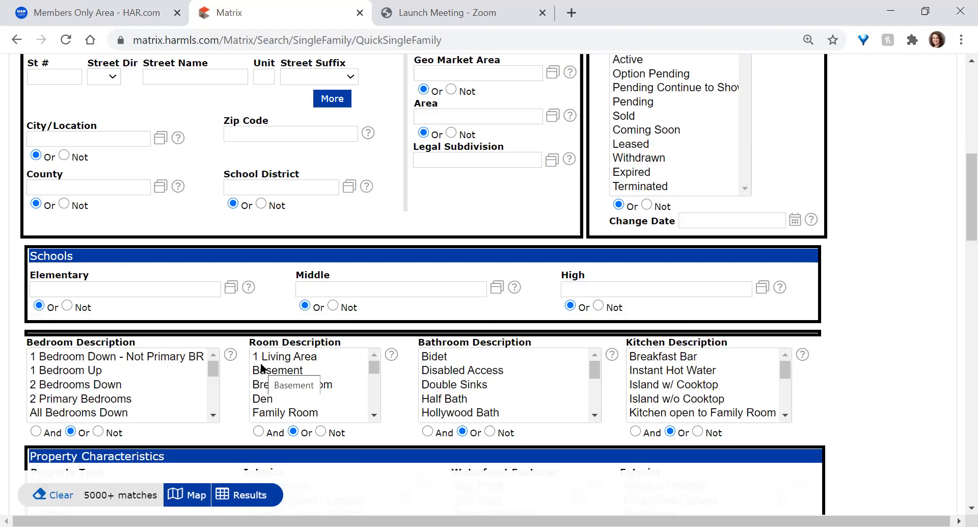
scroll(417, 312, "down", 1)
scroll(417, 312, "down", 2)
scroll(423, 312, "down", 1)
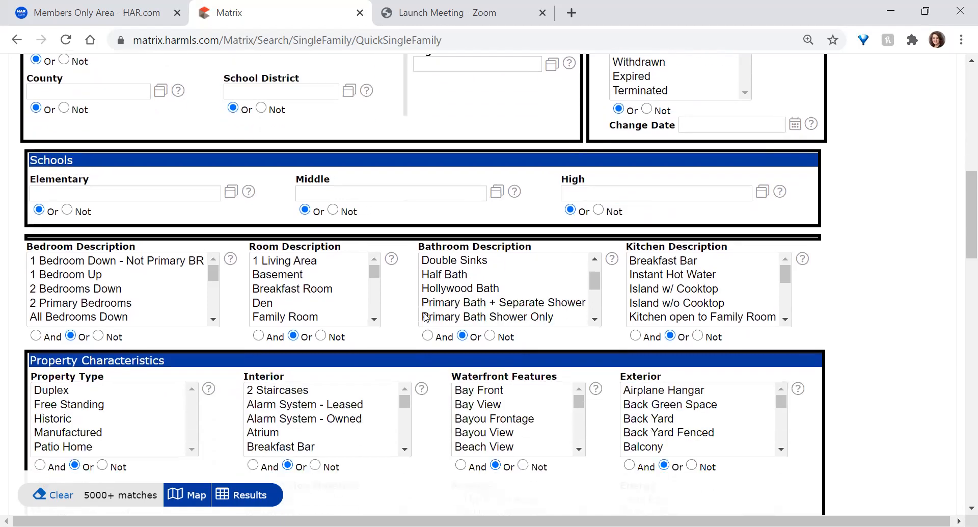
scroll(834, 362, "up", 1)
scroll(833, 363, "up", 10)
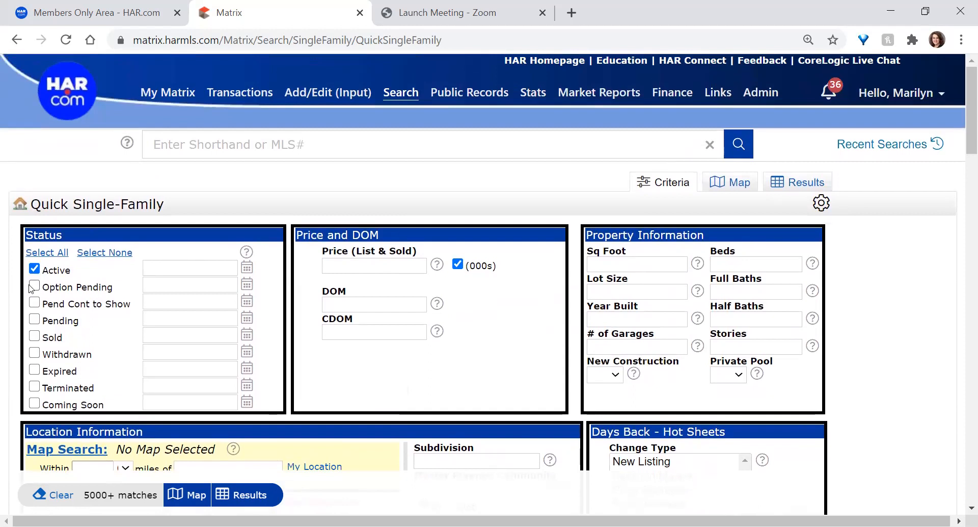
Add Option Pending, Pend Cont to Show and Pending to the listing statuses
left_click(32, 287)
left_click(34, 303)
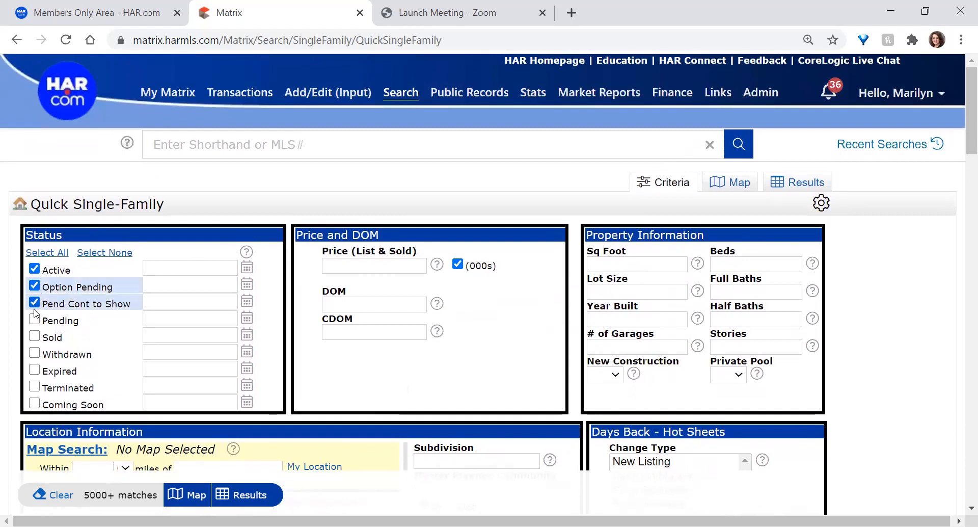
left_click(41, 320)
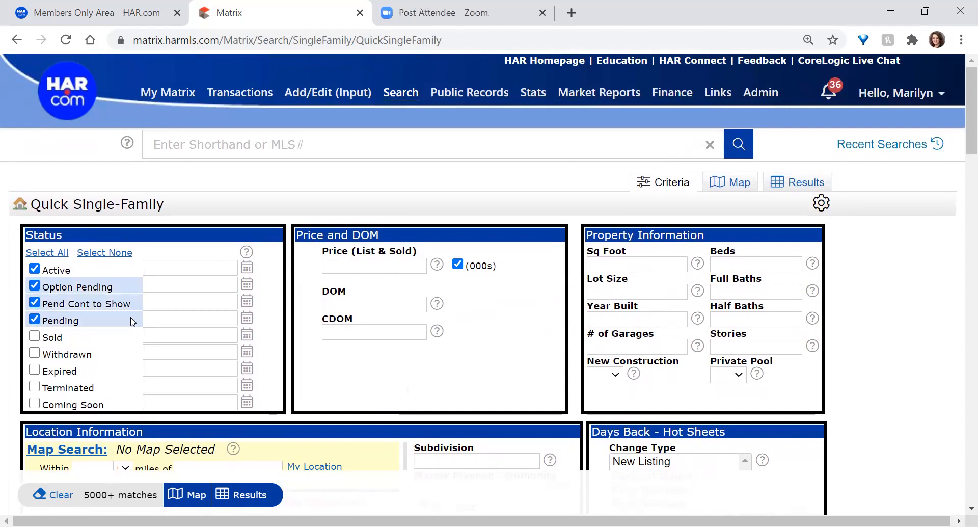
Set Price (List & Sold) to 350-450, in thousands
left_click(363, 263)
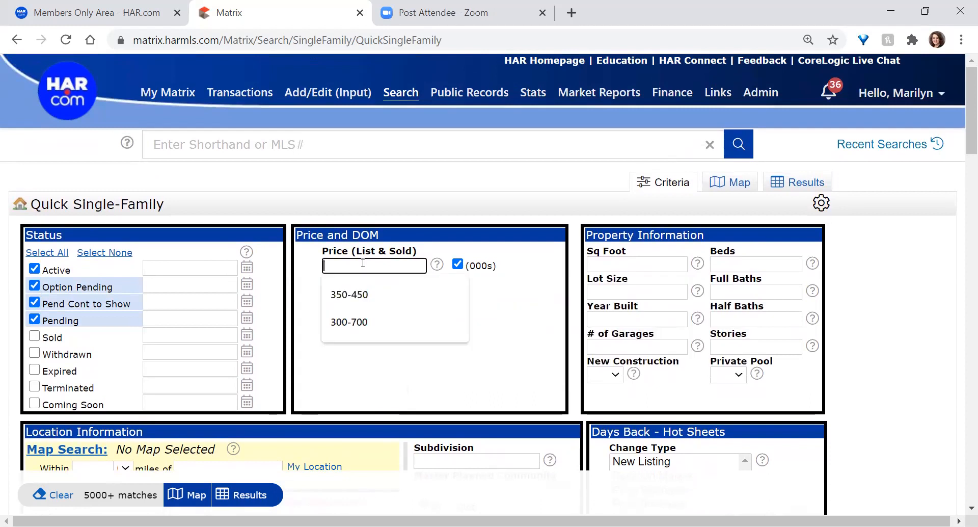
left_click(353, 301)
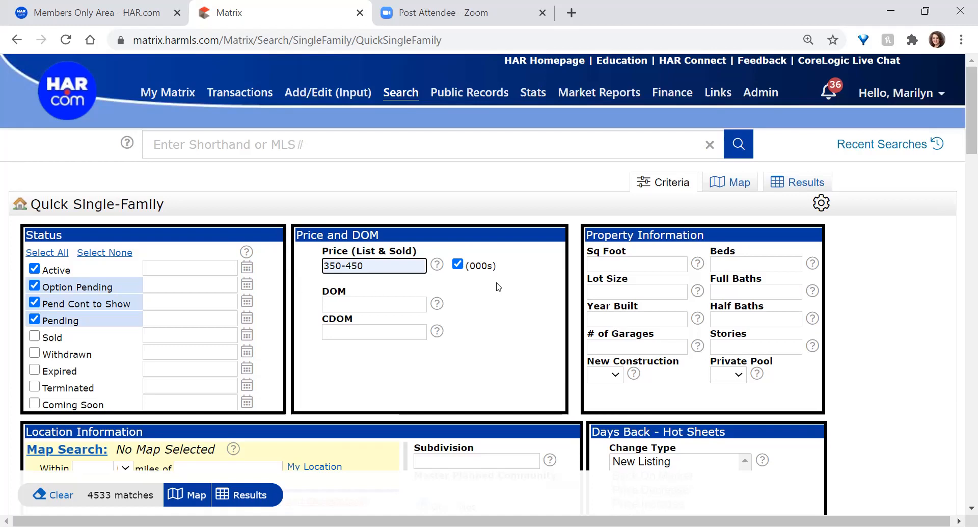
triple_click(481, 266)
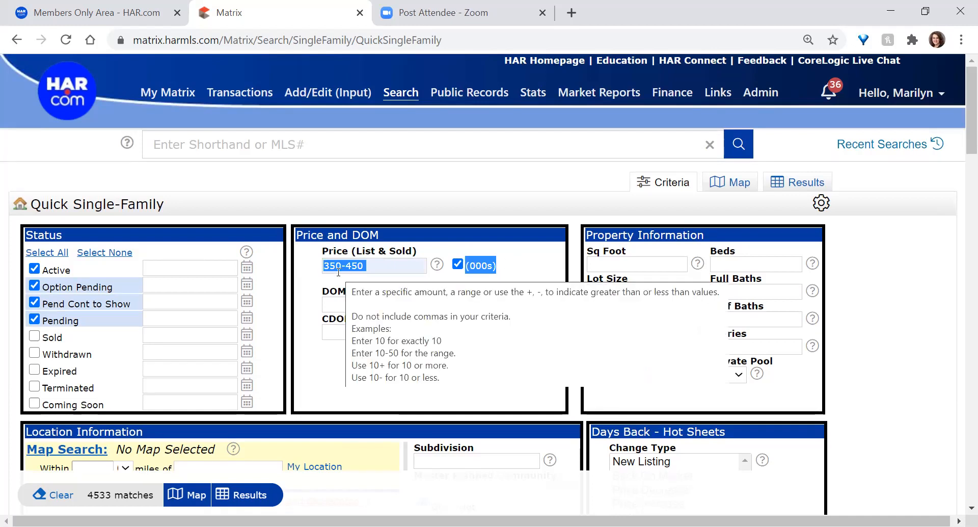
Trim the price to just 350 and refresh the match count
left_click(386, 267)
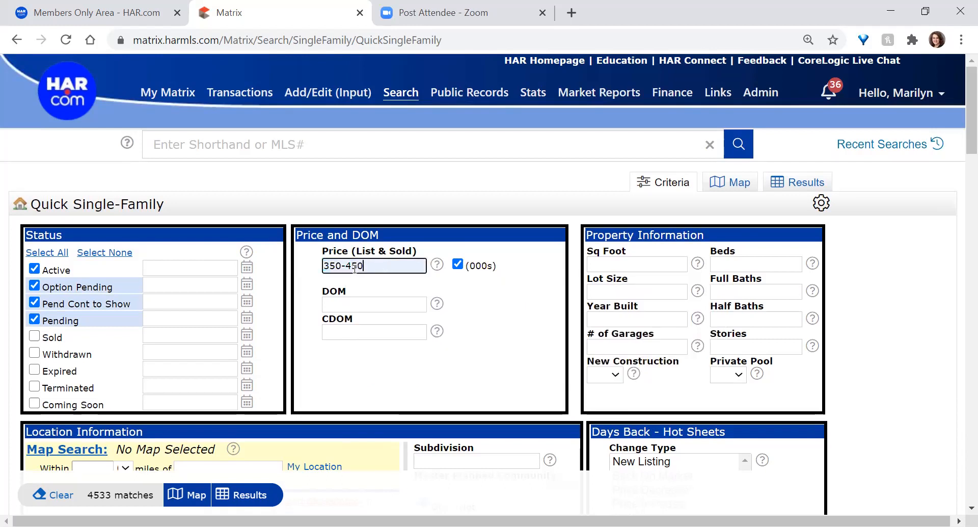
left_click_drag(347, 268, 432, 289)
key("BackSpace")
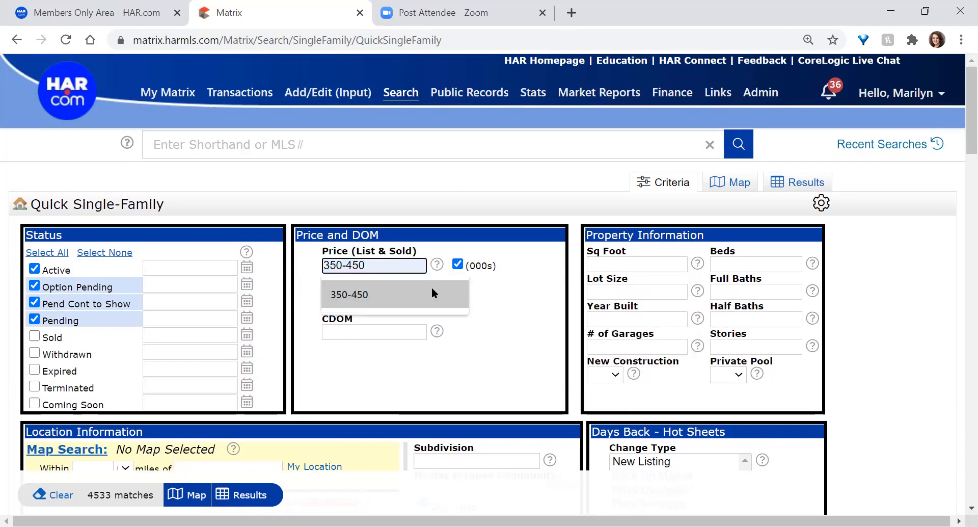
left_click(448, 228)
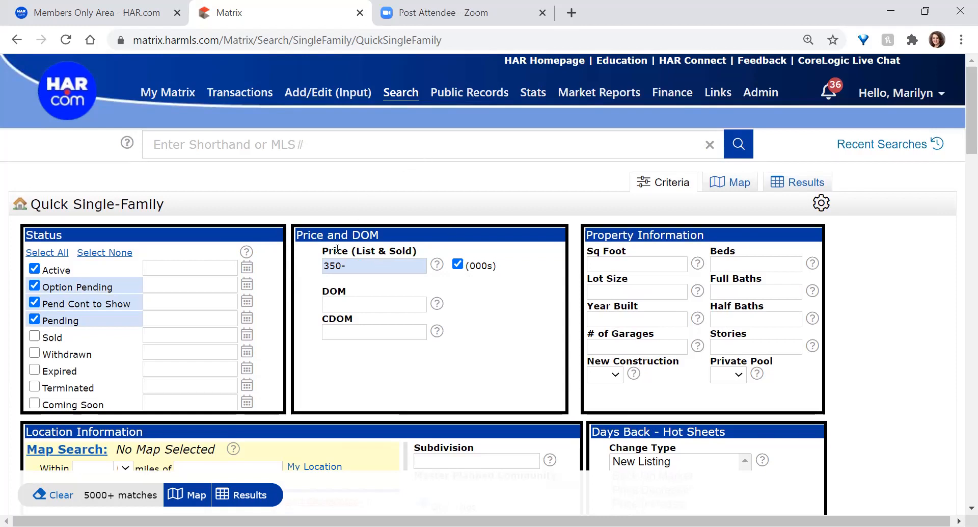
left_click_drag(350, 266, 343, 274)
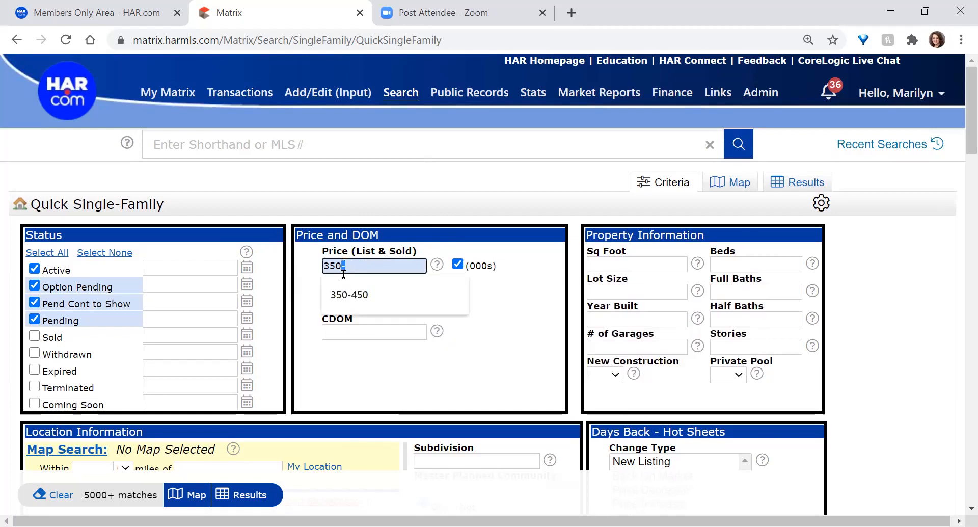
type("+")
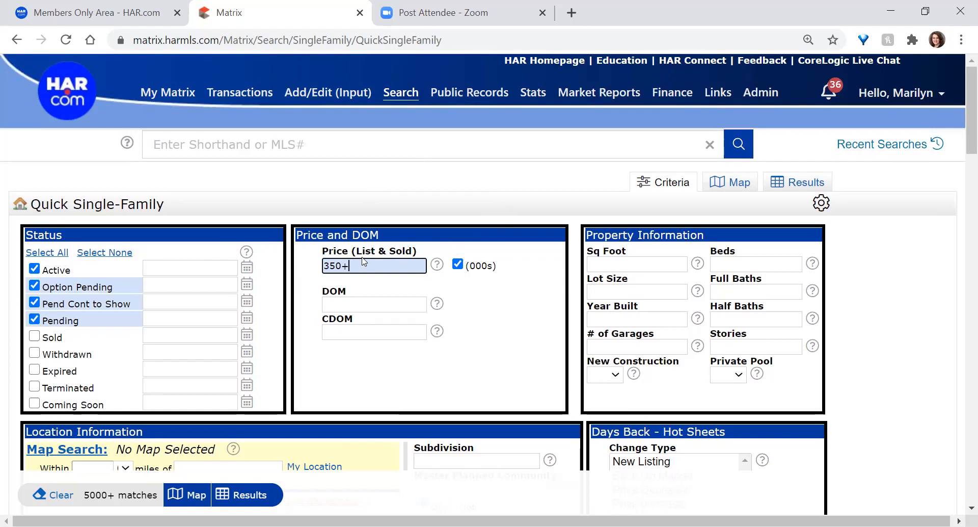
key("BackSpace")
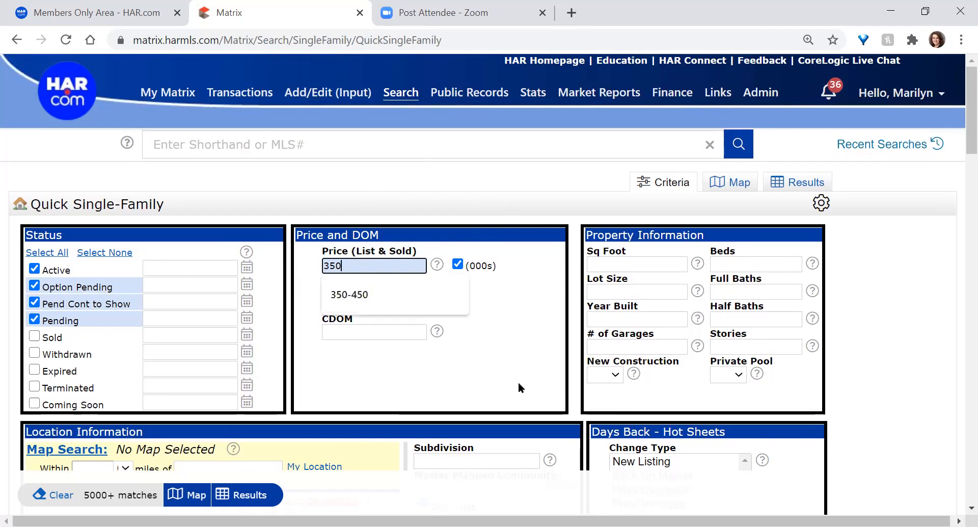
left_click(521, 338)
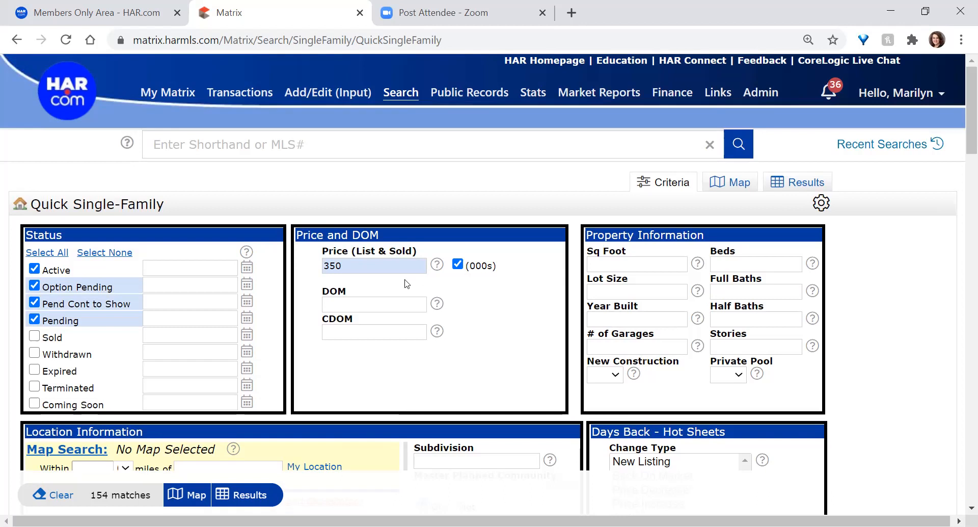
mouse_move(380, 265)
Set Beds to 3+ and Full Baths to 2-4, leaving 136 matches
left_click(734, 260)
left_click(754, 284)
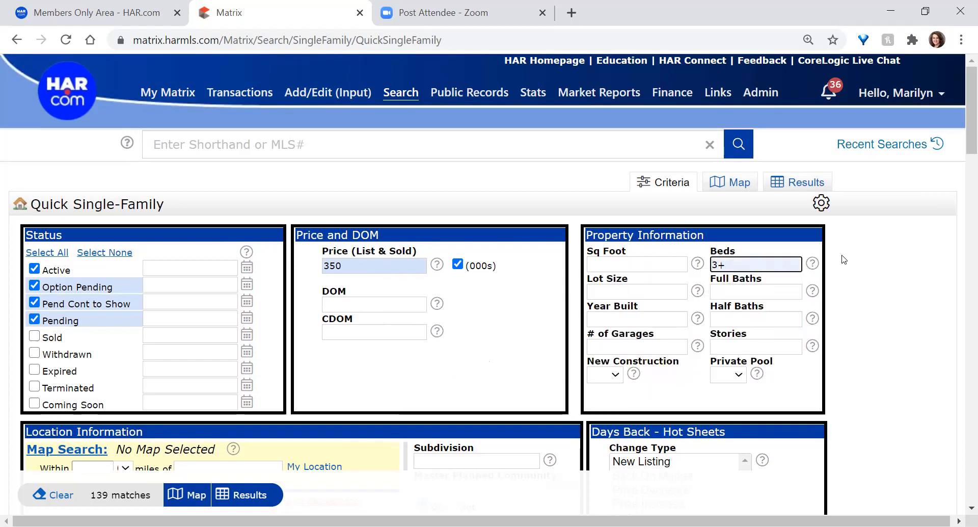
left_click(749, 292)
type("2")
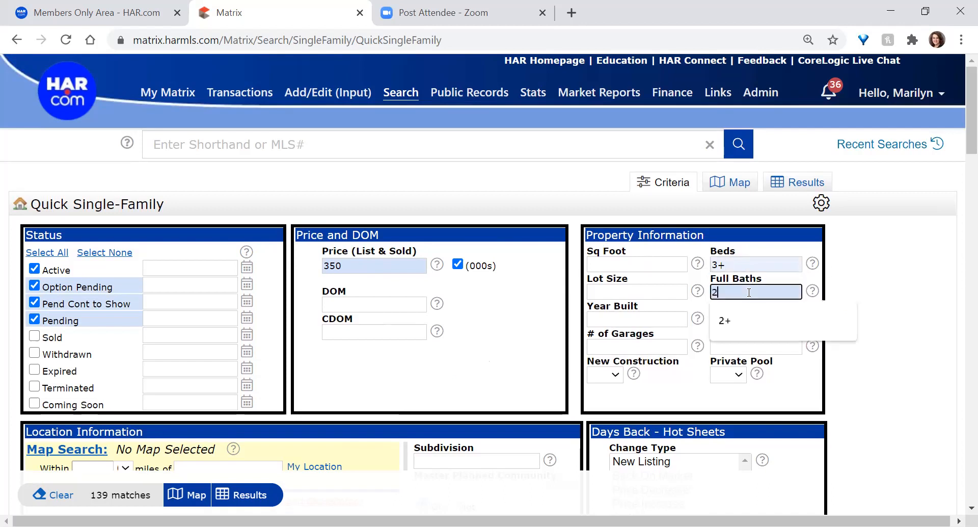
type("-4")
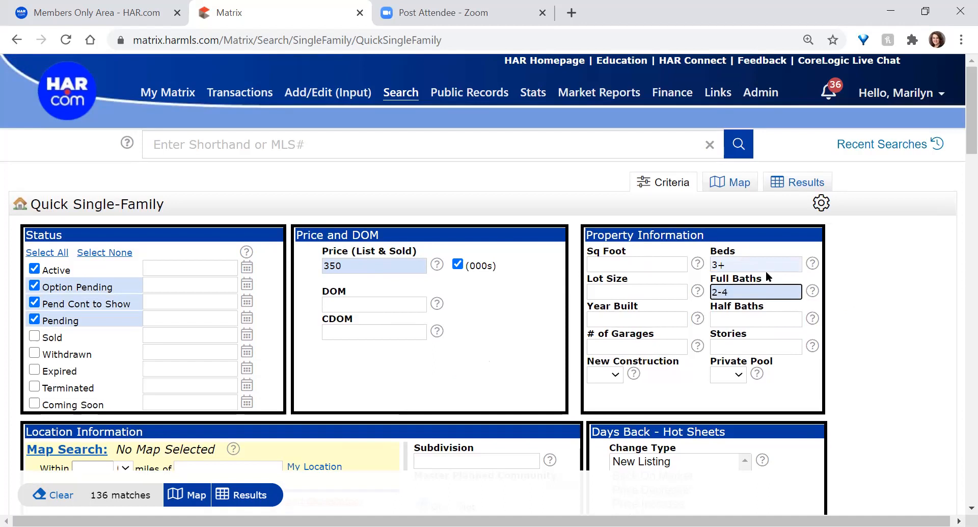
left_click_drag(734, 293, 696, 297)
scroll(471, 278, "down", 1)
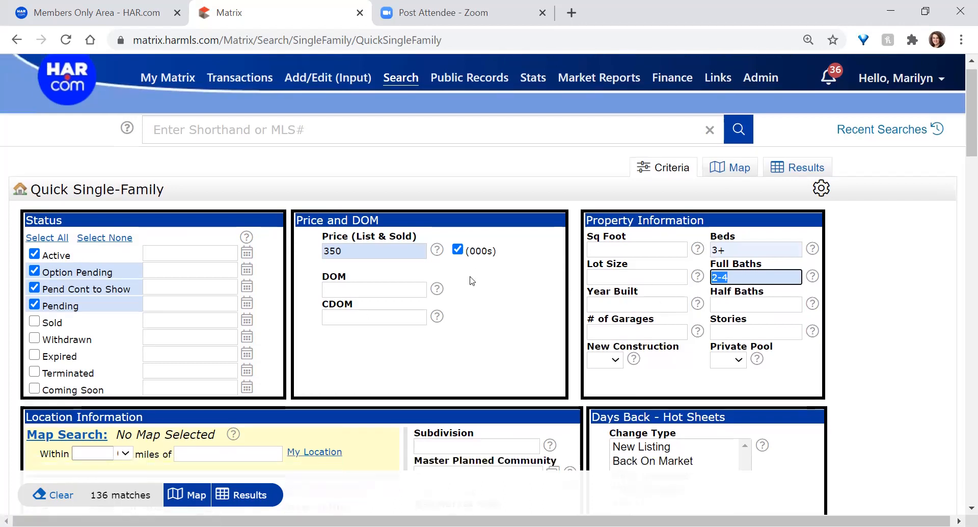
scroll(472, 280, "down", 5)
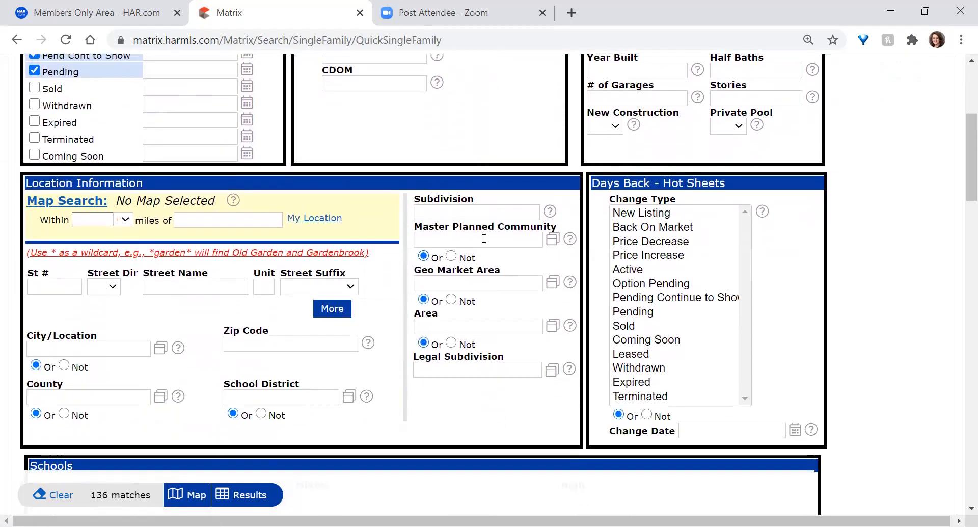
left_click(437, 213)
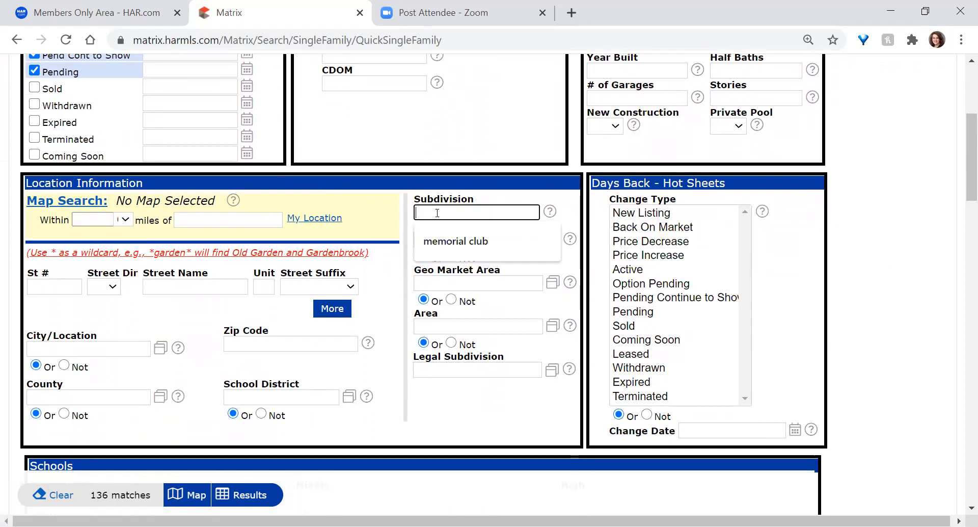
left_click(456, 241)
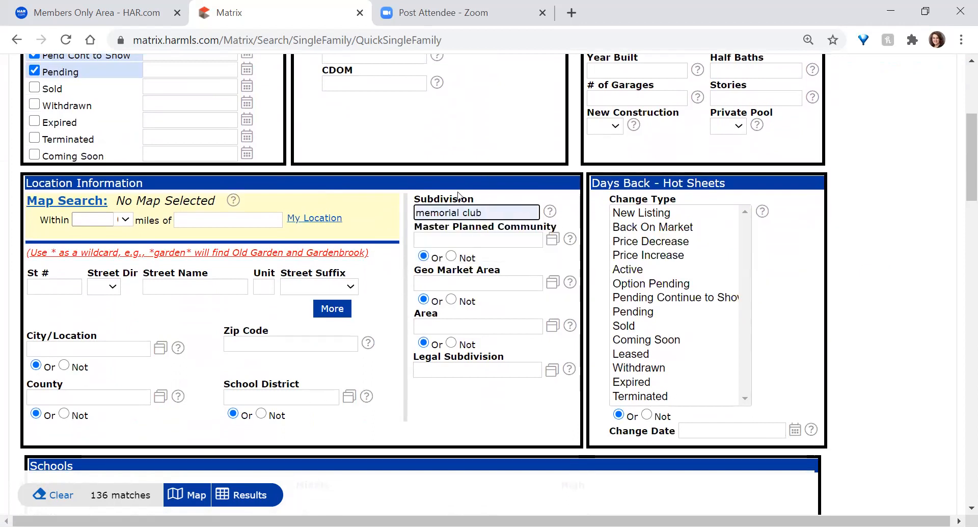
left_click(461, 213)
key("ctrl+a")
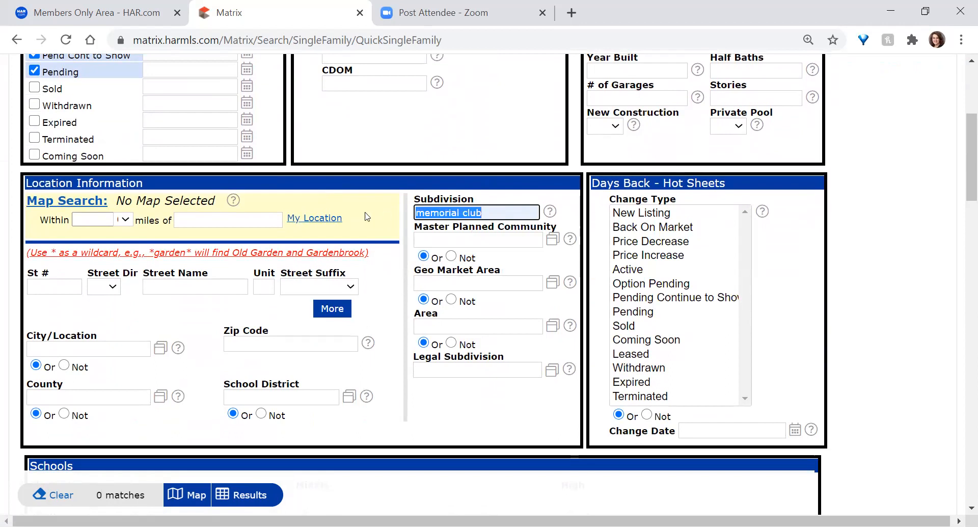
key("BackSpace")
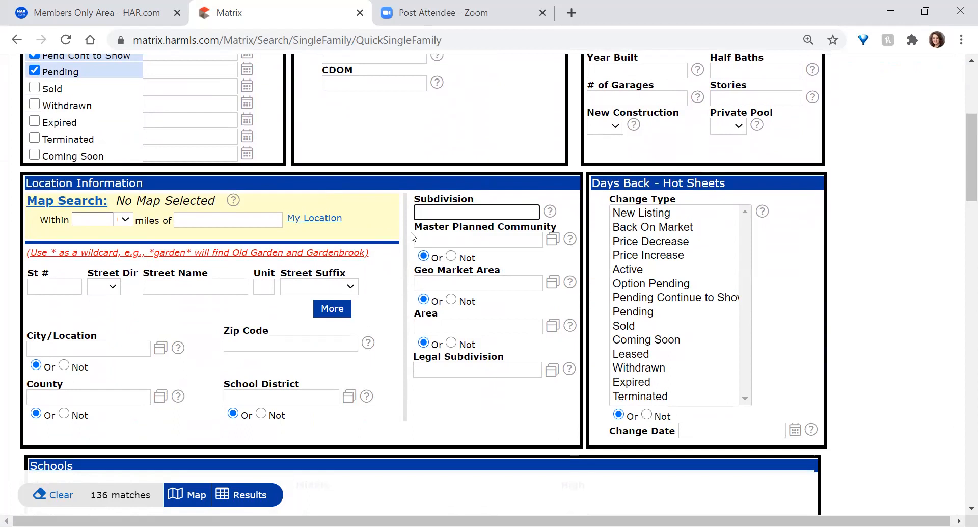
Dismiss the subdivision suggestions and enter briar*forest* as the Street Name pattern
left_click(172, 285)
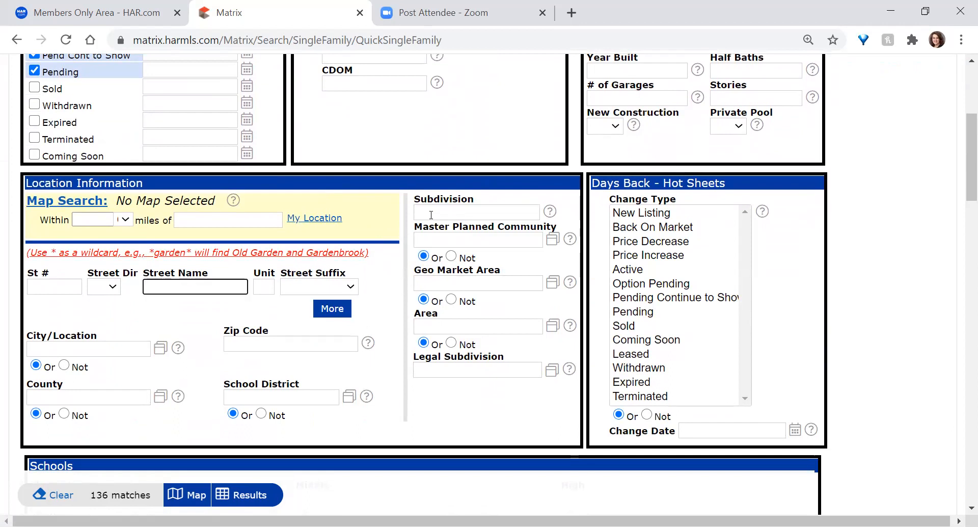
left_click(431, 213)
left_click(374, 242)
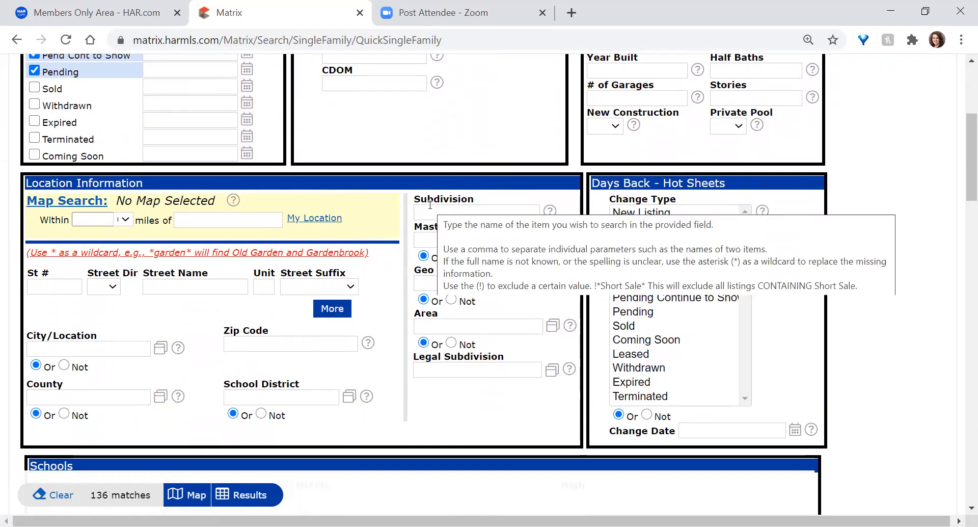
left_click(234, 280)
type("briar")
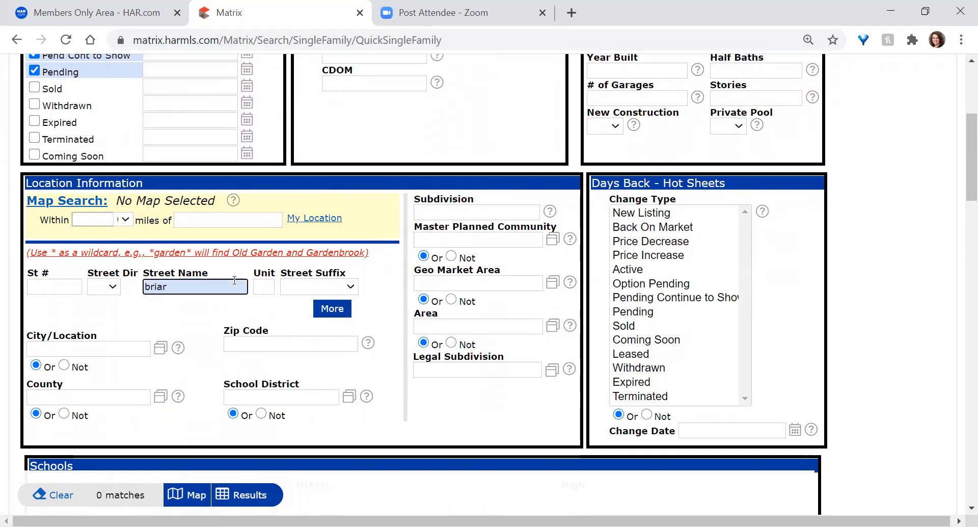
type("*forest")
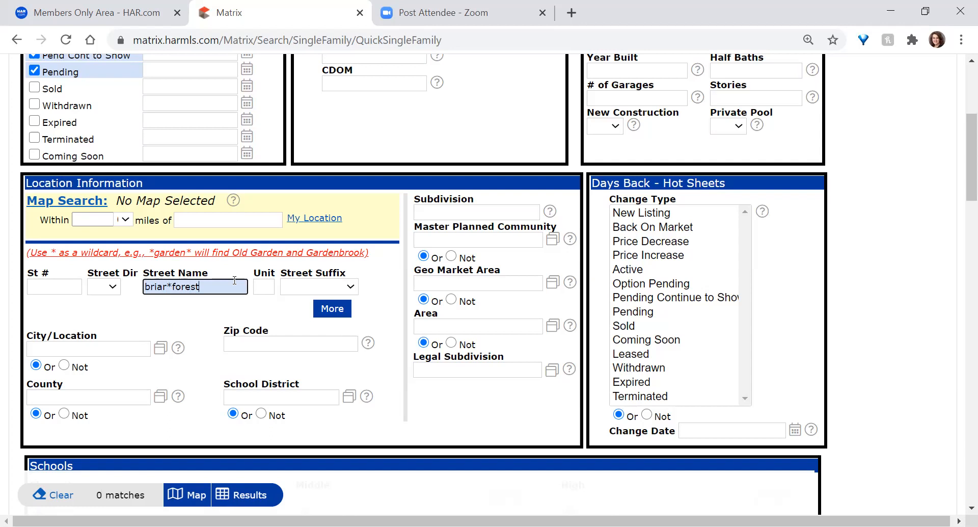
type("*")
scroll(230, 290, "up", 2)
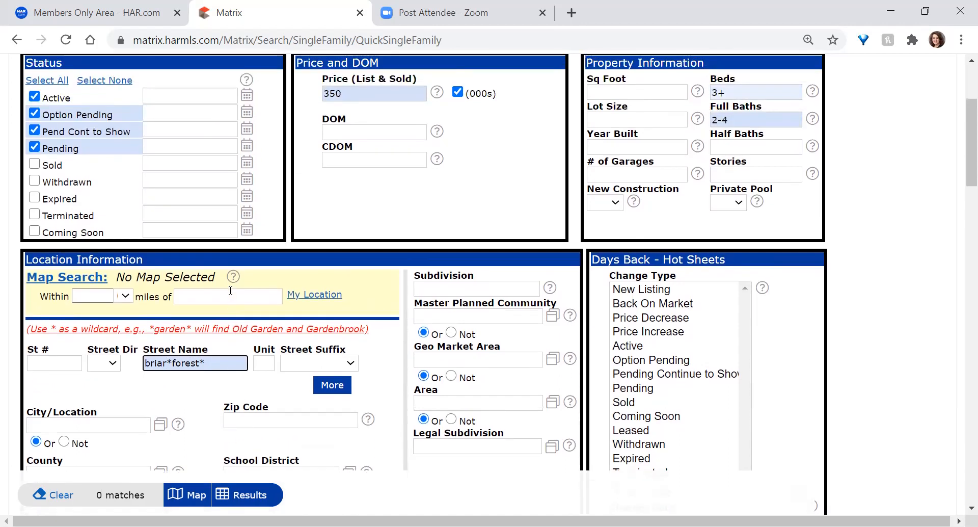
Set the price range back to 350-450
left_click(362, 135)
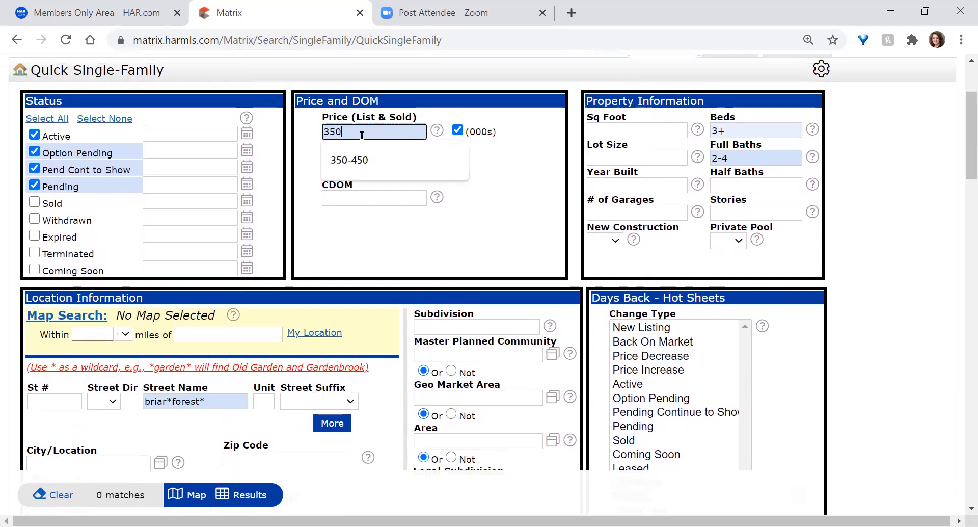
left_click(352, 160)
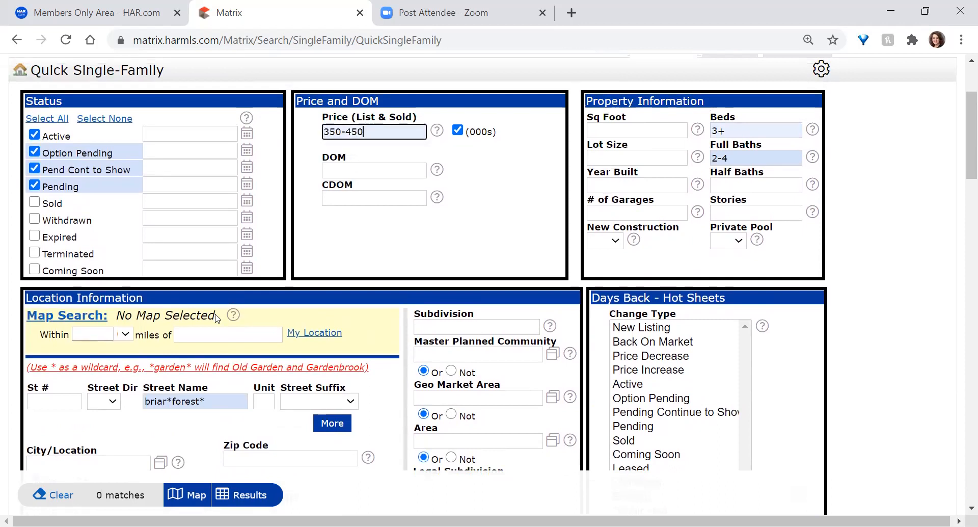
scroll(116, 410, "down", 1)
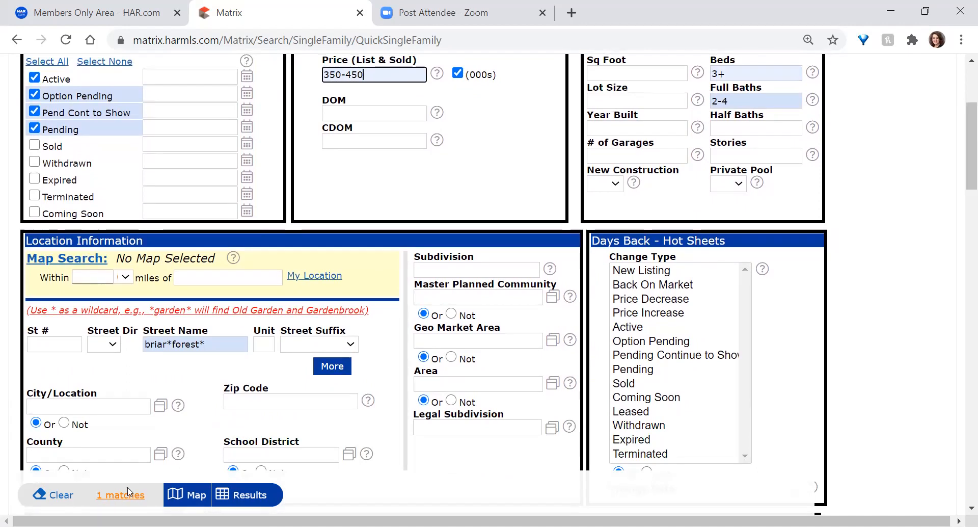
Delete 'briar' so the Street Name pattern reads *forest*, giving 66 matches
left_click(208, 346)
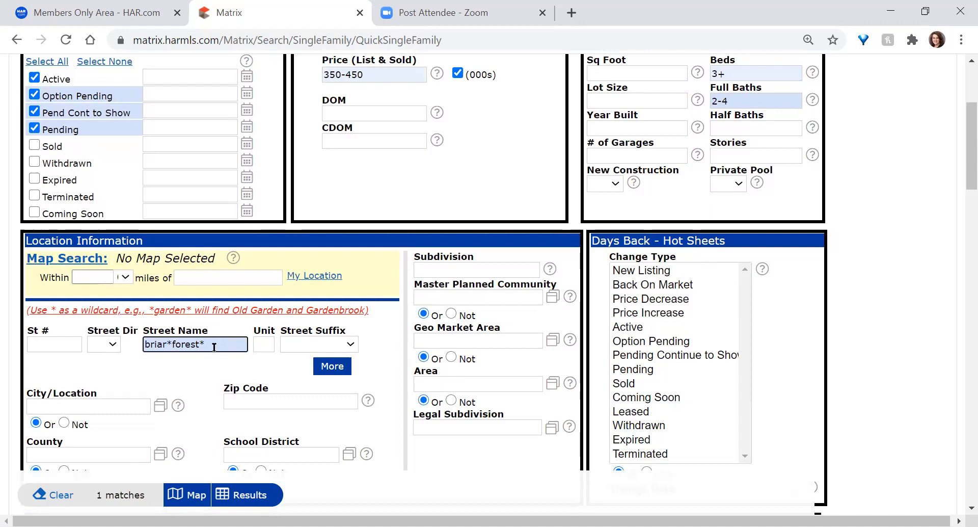
left_click_drag(214, 347, 128, 360)
key("Home")
key("ctrl+shift+Right")
key("Delete")
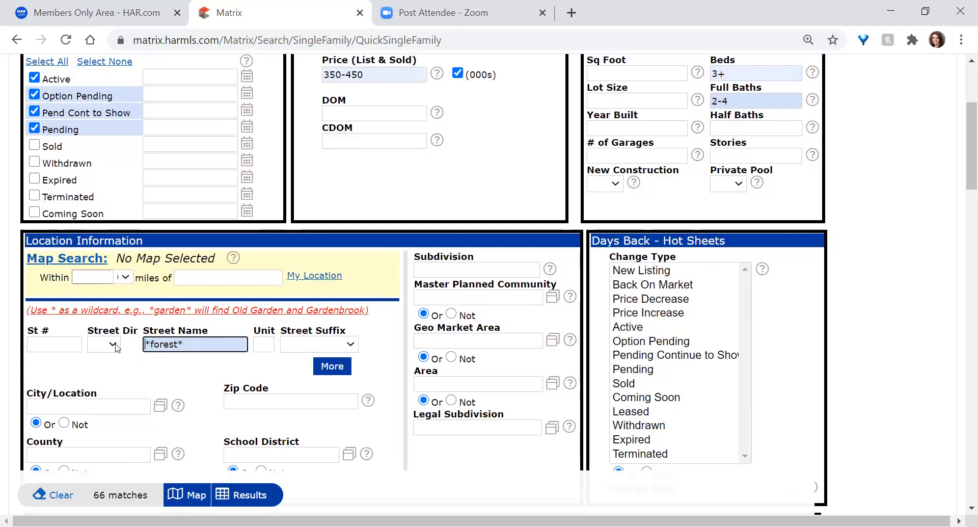
double_click(161, 345)
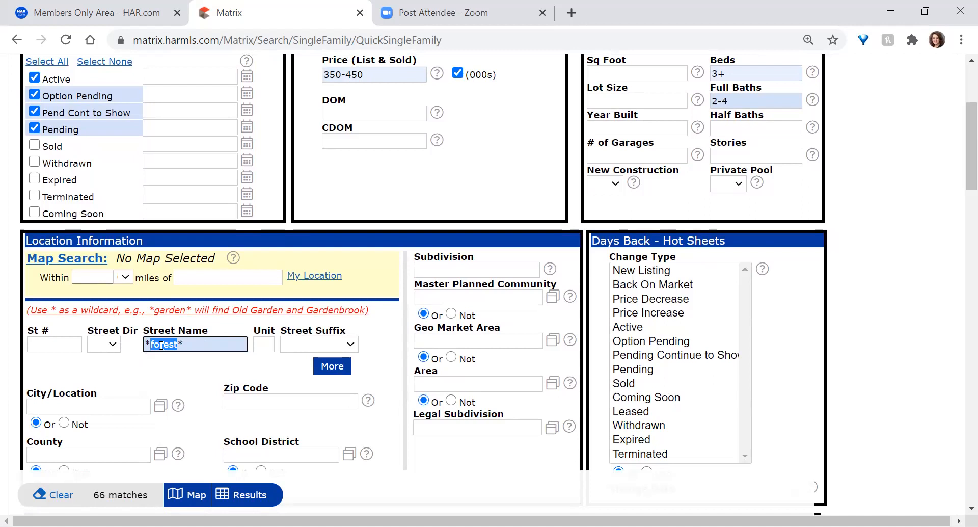
left_click(146, 344)
left_click_drag(151, 345, 252, 352)
double_click(166, 345)
double_click(443, 256)
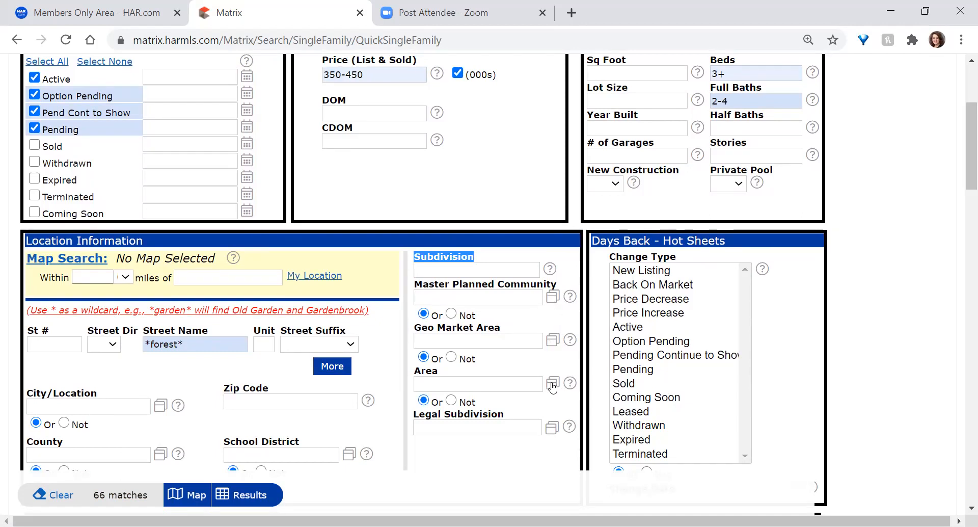
Add Bellaire Area as the Geo Market Area, then delete it, keeping 66 matches
left_click(553, 341)
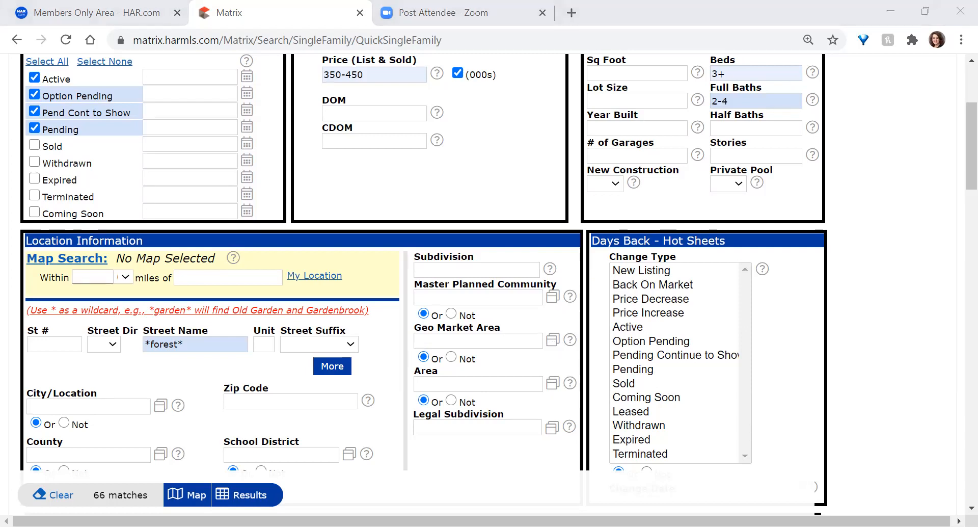
left_click(470, 340)
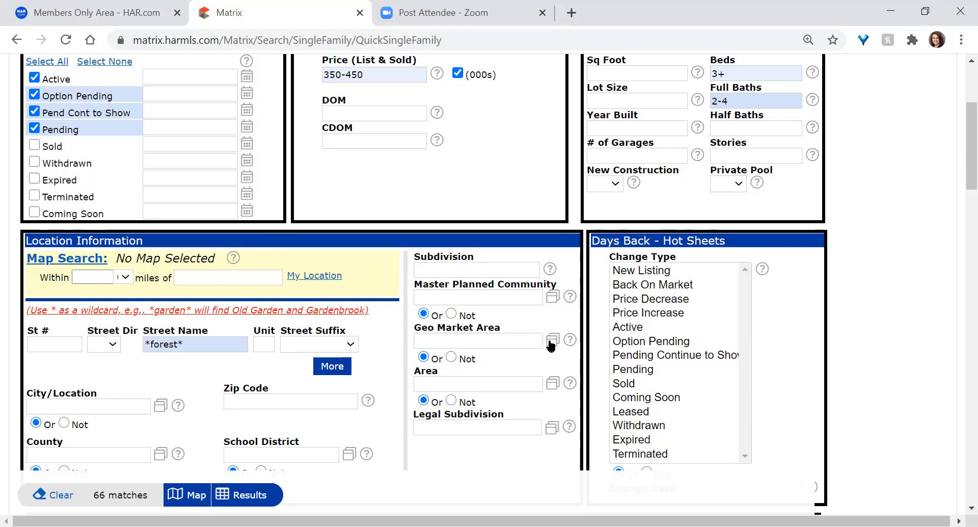
left_click(511, 336)
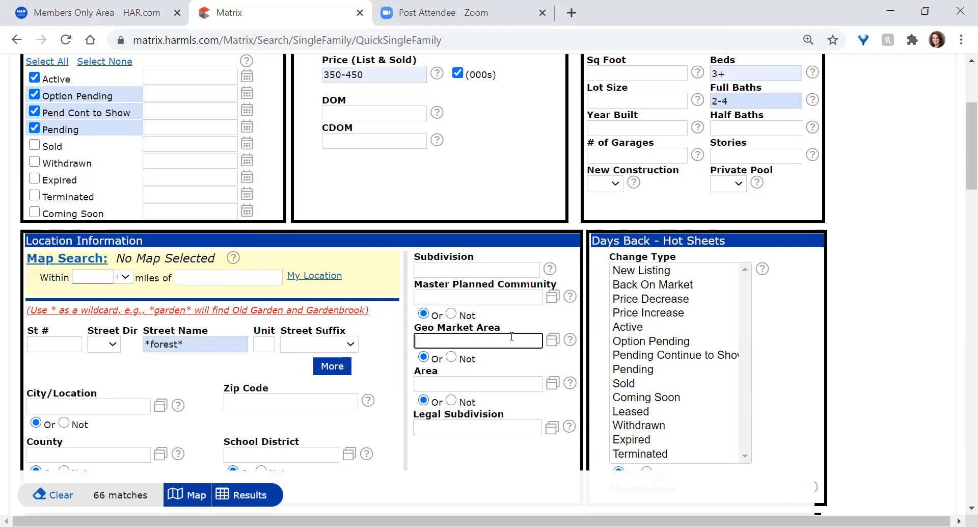
type("bell")
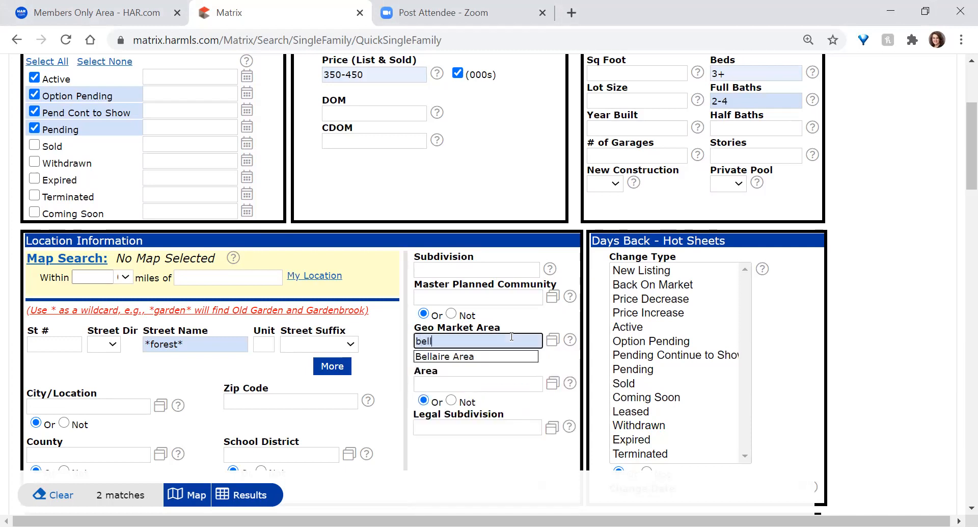
left_click(468, 357)
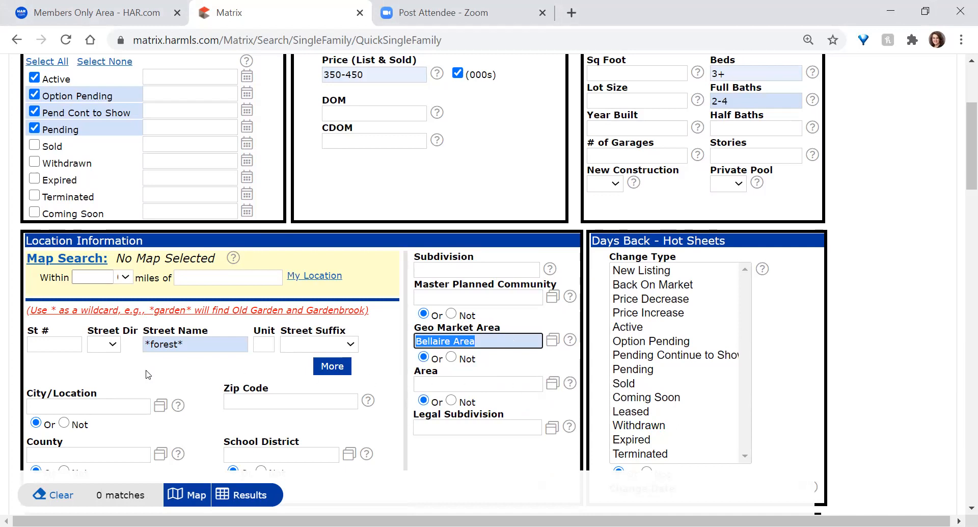
key("BackSpace")
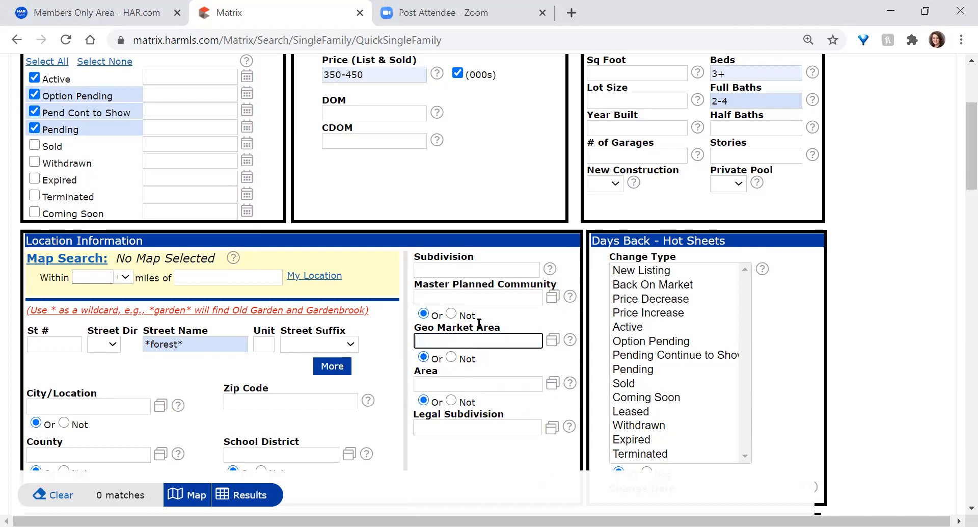
scroll(462, 337, "up", 1)
scroll(463, 336, "up", 3)
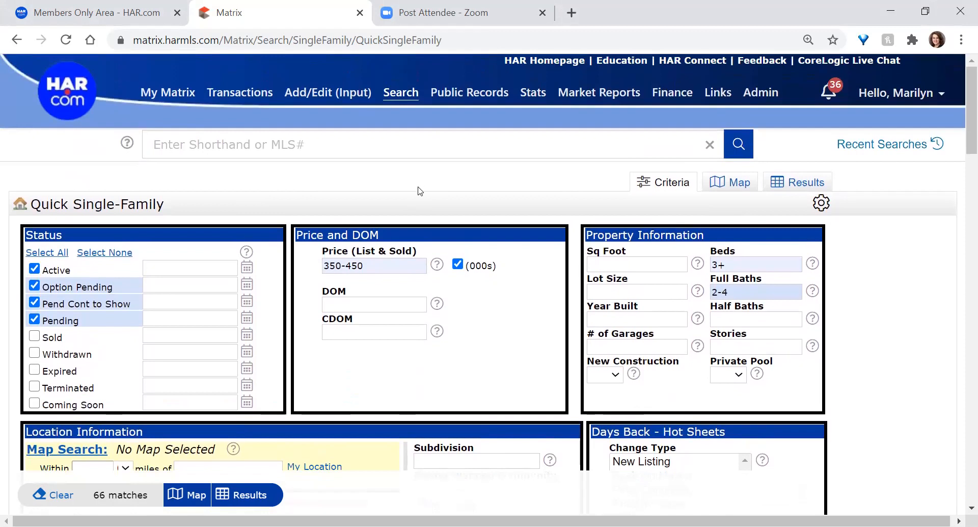
Return to the Classic Single-Family search form and highlight the MLS # label
mouse_move(401, 104)
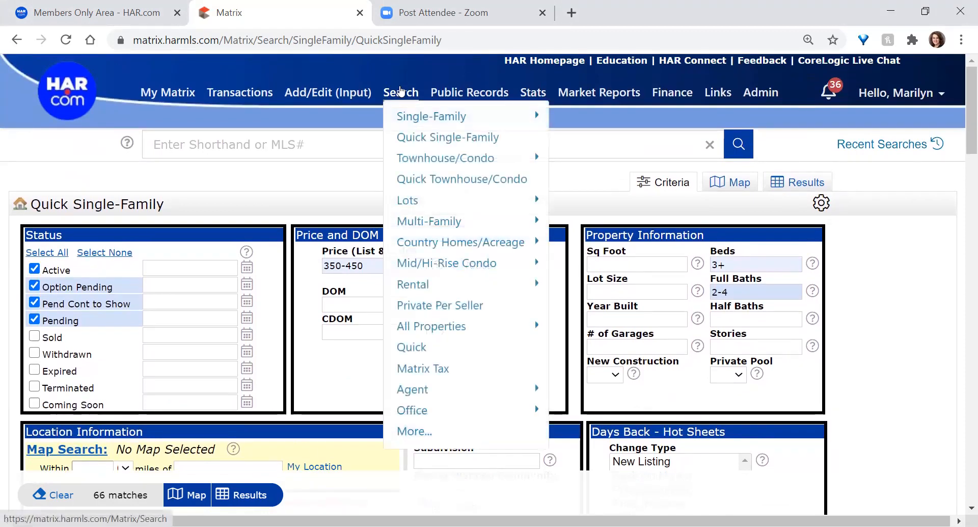
left_click(581, 139)
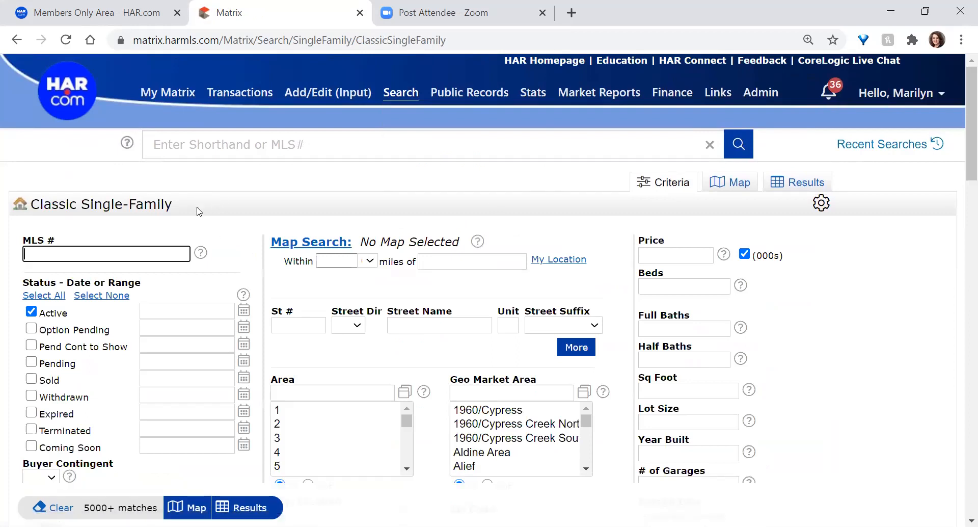
triple_click(37, 239)
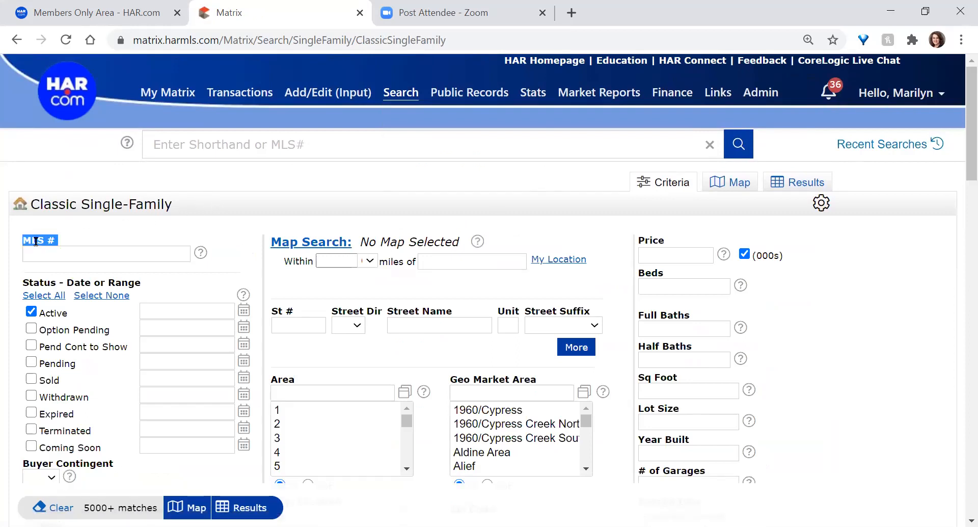
Toggle all listing statuses on and off twice, ending with none checked
left_click(54, 296)
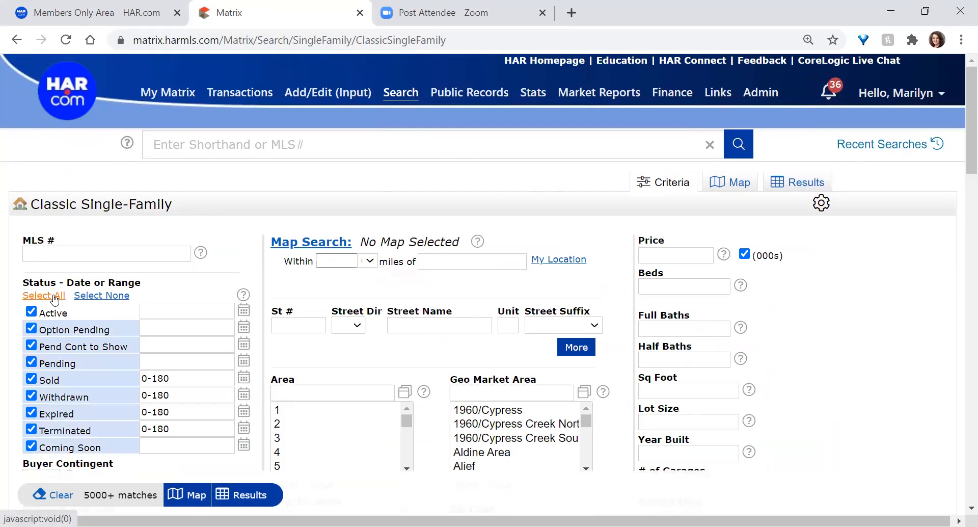
left_click(97, 298)
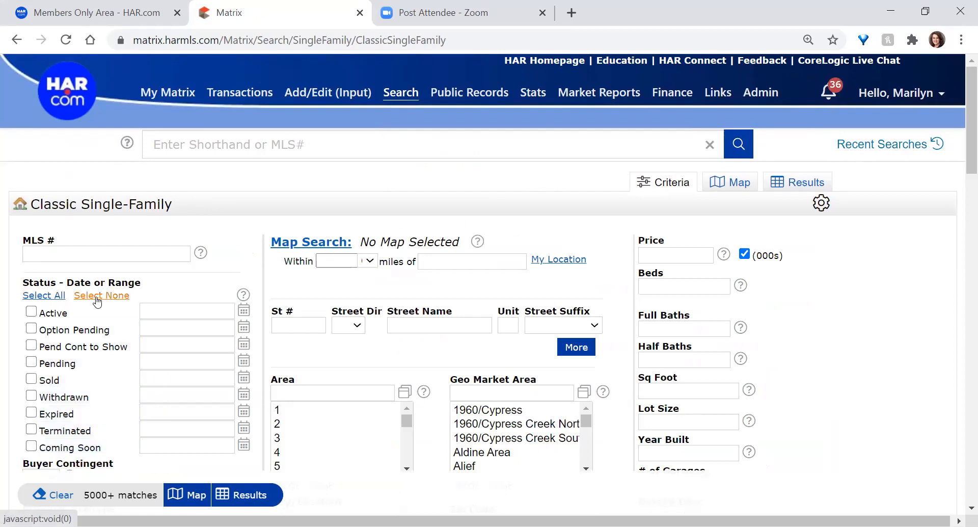
left_click(54, 296)
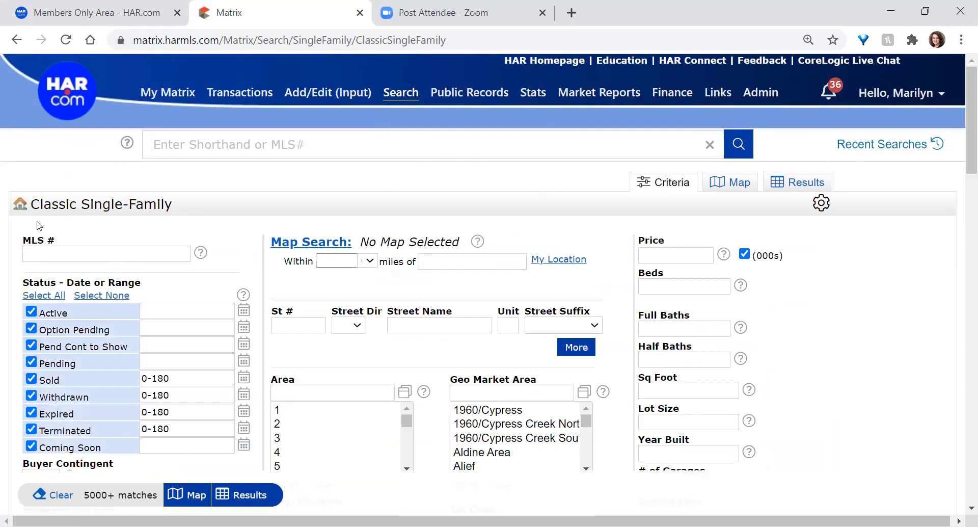
scroll(39, 226, "down", 1)
left_click(102, 219)
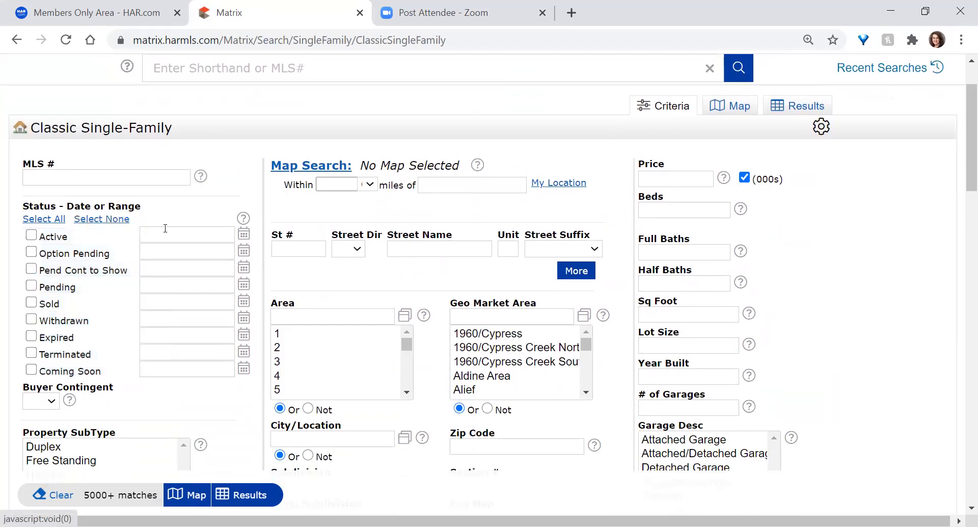
mouse_move(159, 233)
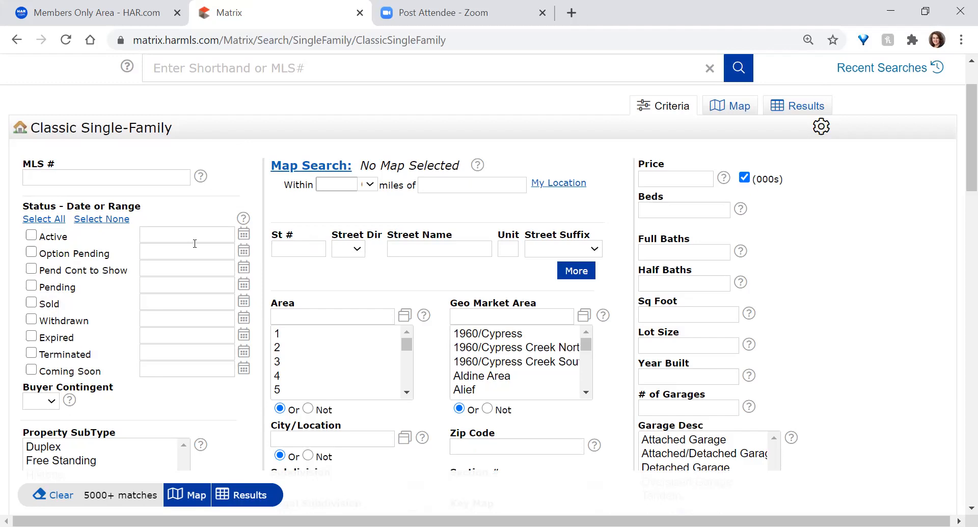
scroll(517, 249, "down", 8)
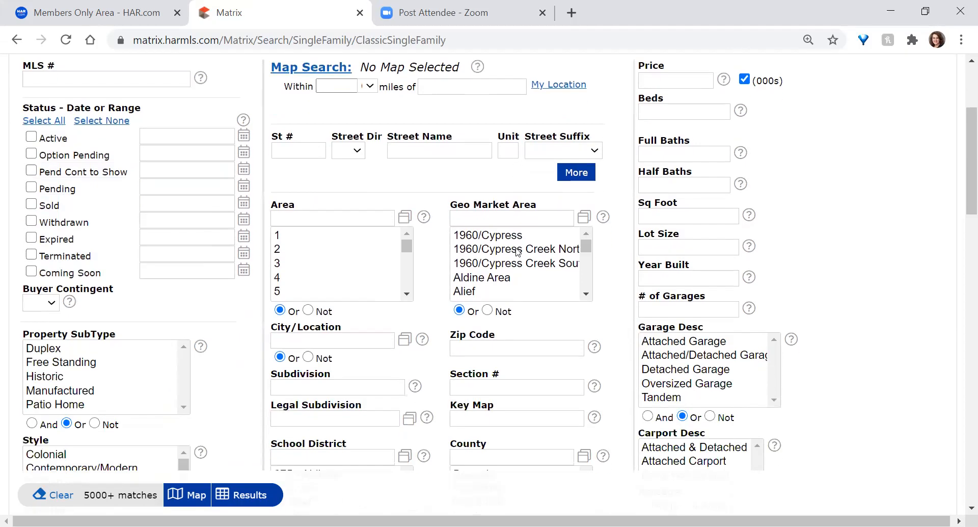
scroll(516, 252, "down", 10)
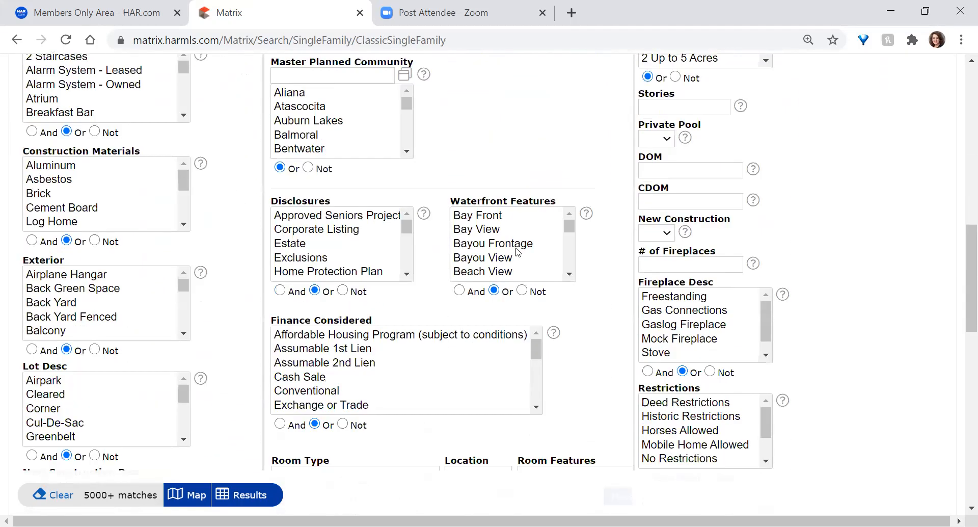
scroll(517, 251, "down", 4)
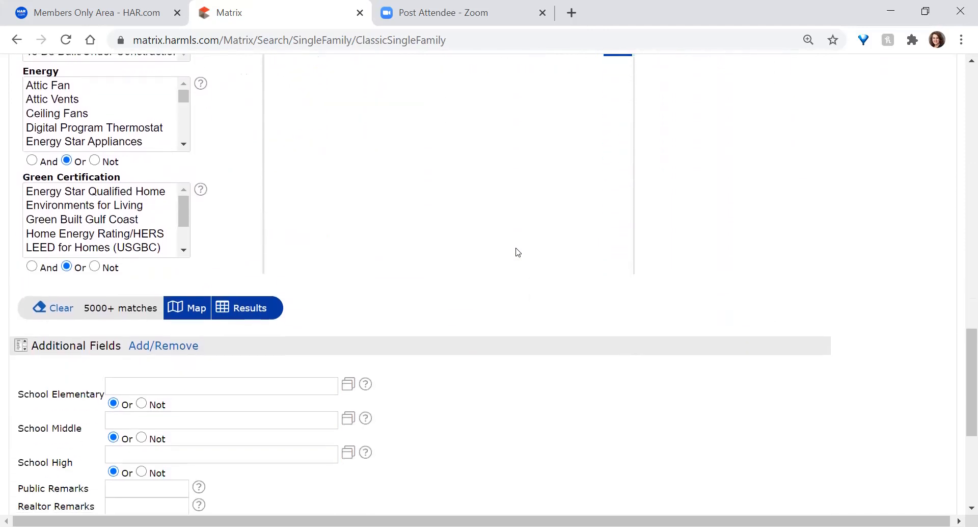
left_click_drag(41, 288, 236, 286)
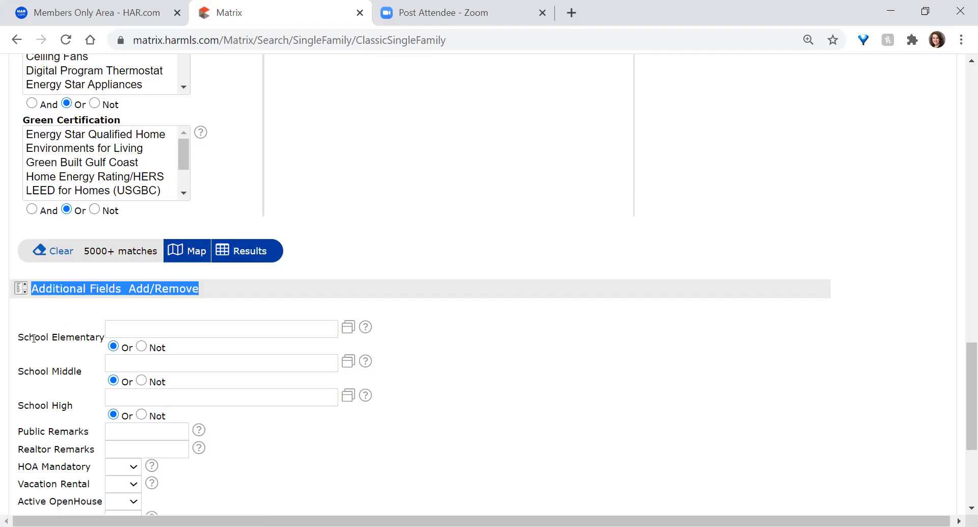
scroll(319, 214, "up", 5)
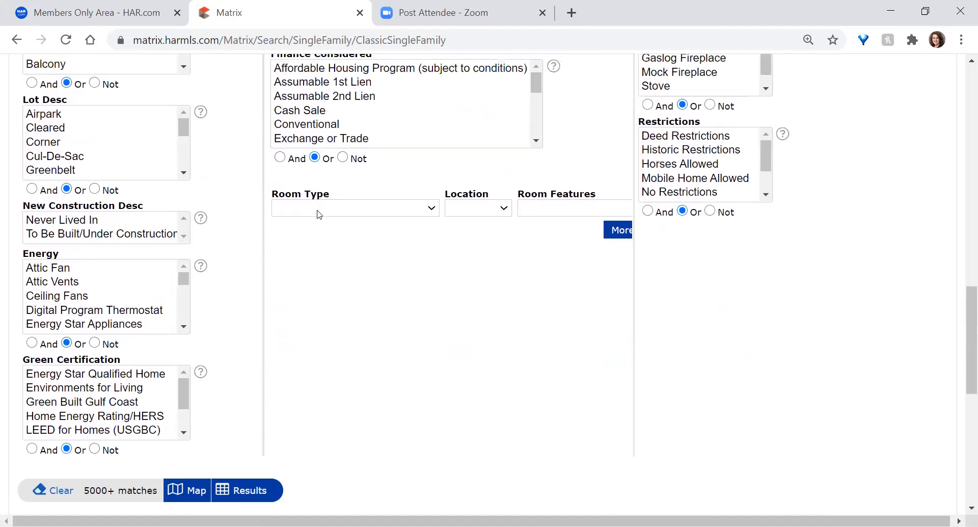
scroll(319, 214, "down", 7)
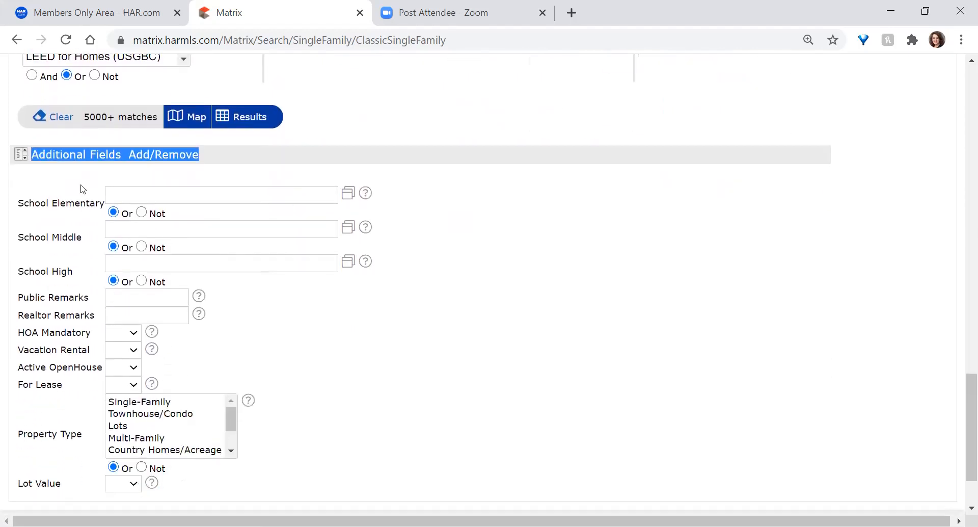
left_click_drag(23, 203, 105, 204)
left_click(79, 223)
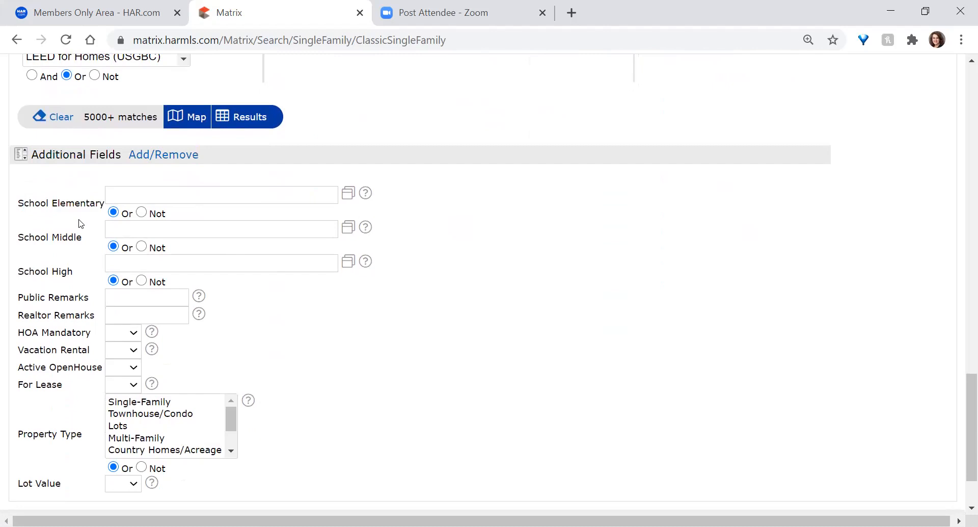
double_click(65, 203)
double_click(63, 238)
double_click(64, 271)
left_click(84, 249)
double_click(31, 295)
double_click(54, 311)
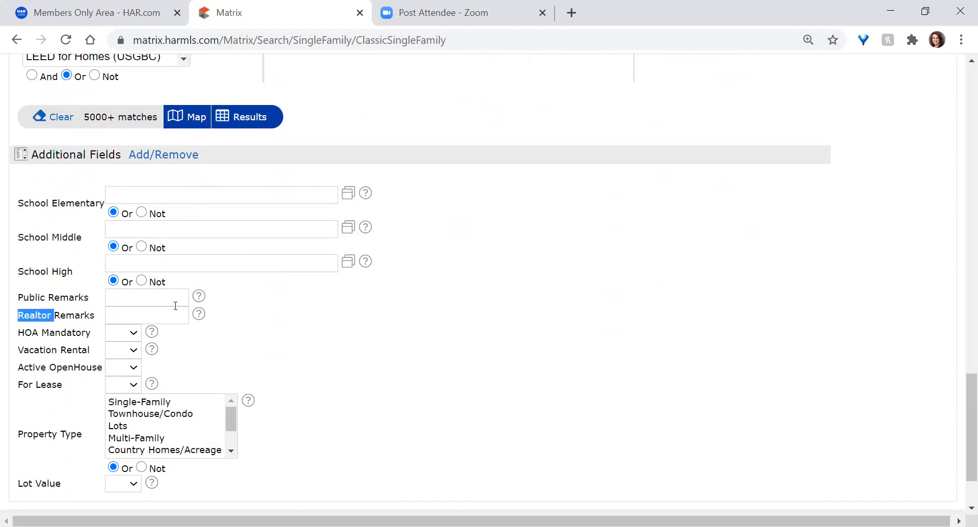
left_click(254, 306)
left_click(132, 337)
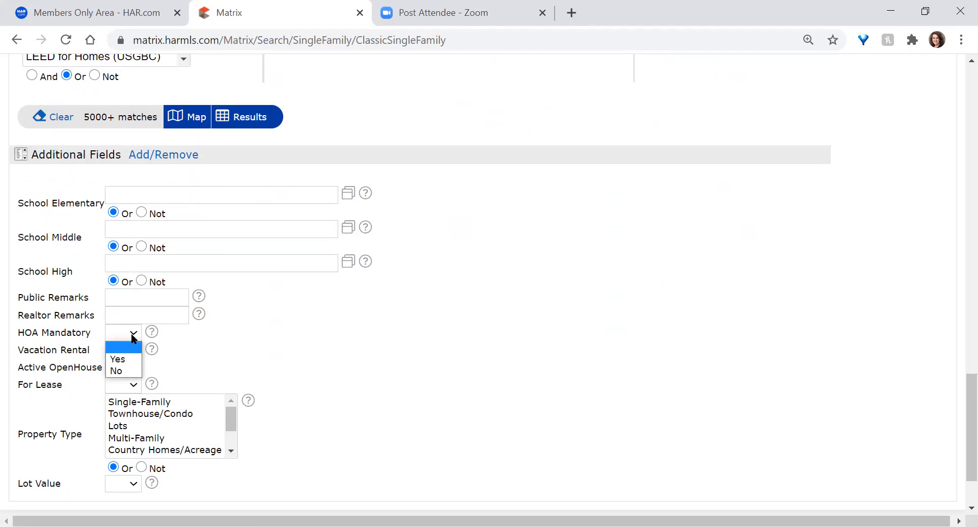
left_click(132, 337)
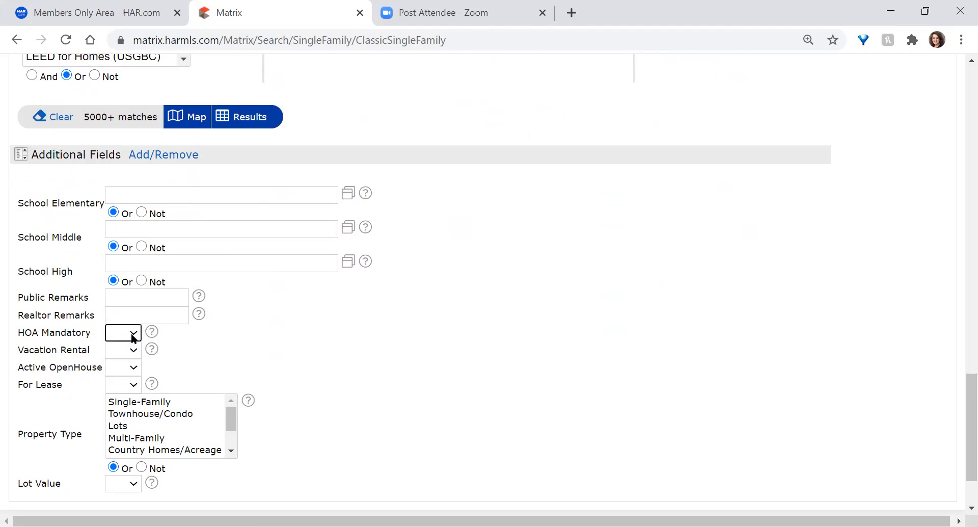
left_click(133, 349)
left_click(134, 349)
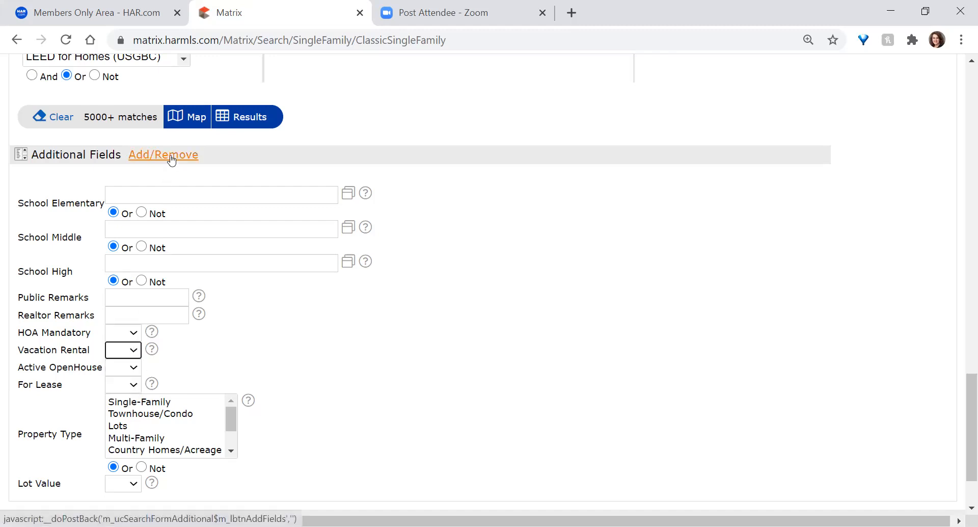
left_click(171, 158)
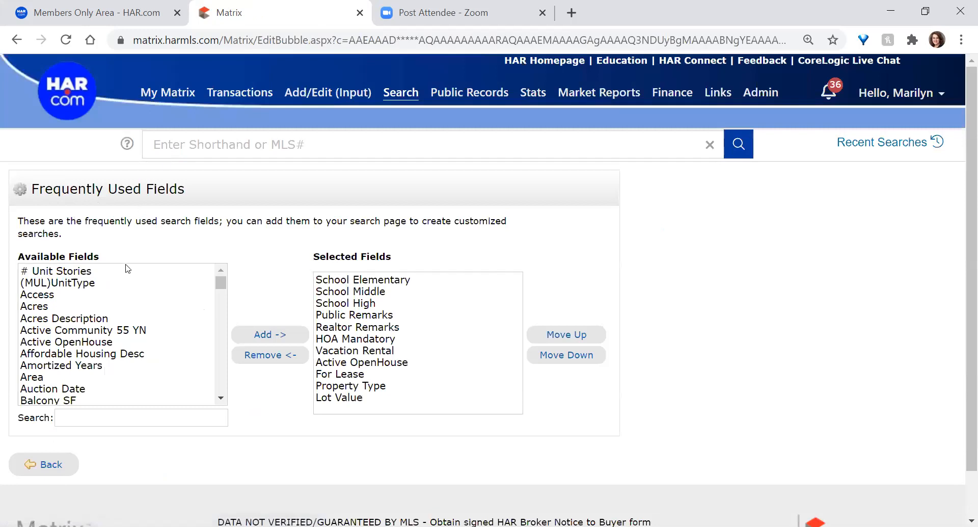
Scroll down through the Available Fields list of the frequently used fields editor
scroll(141, 314, "down", 5)
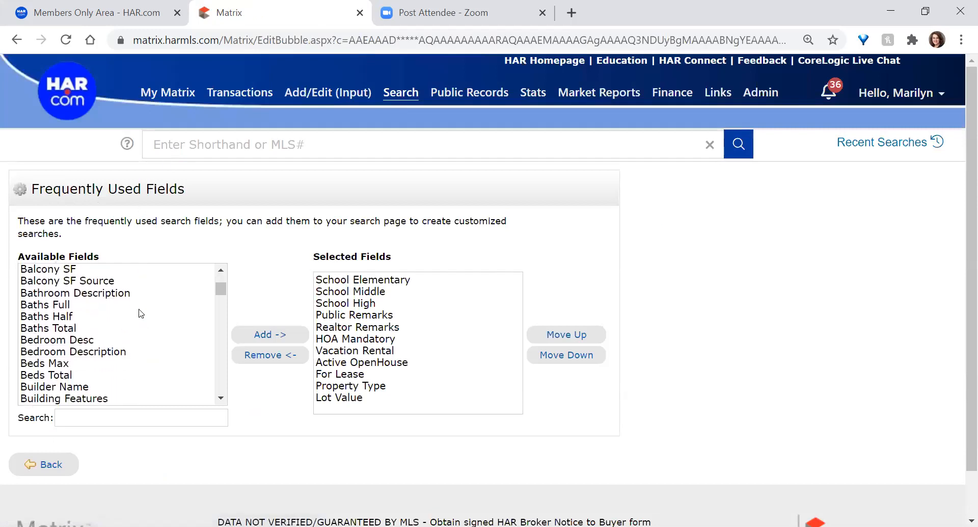
scroll(141, 313, "down", 7)
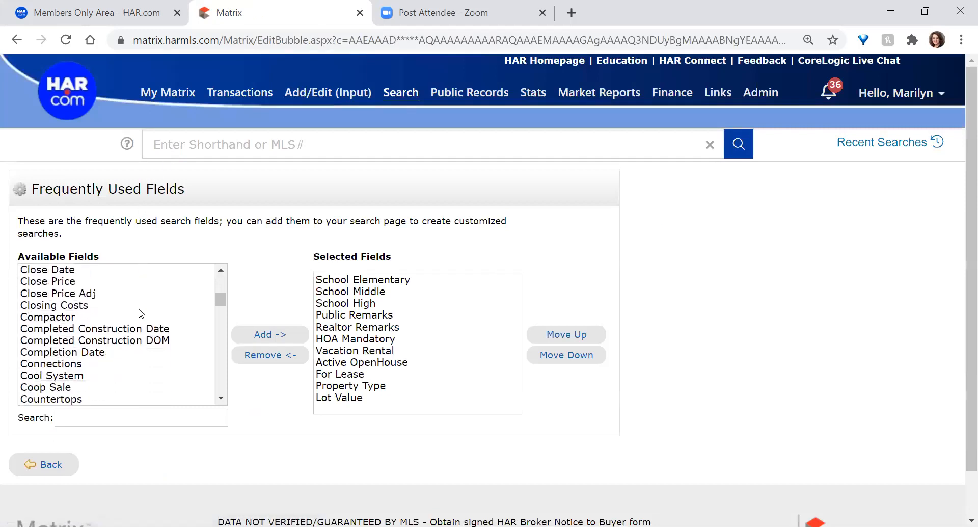
scroll(141, 313, "down", 8)
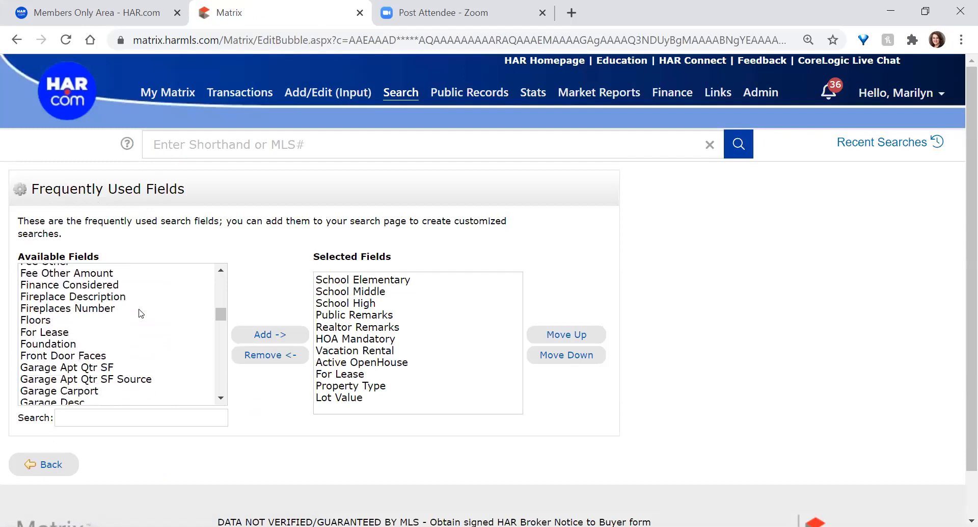
scroll(141, 313, "down", 6)
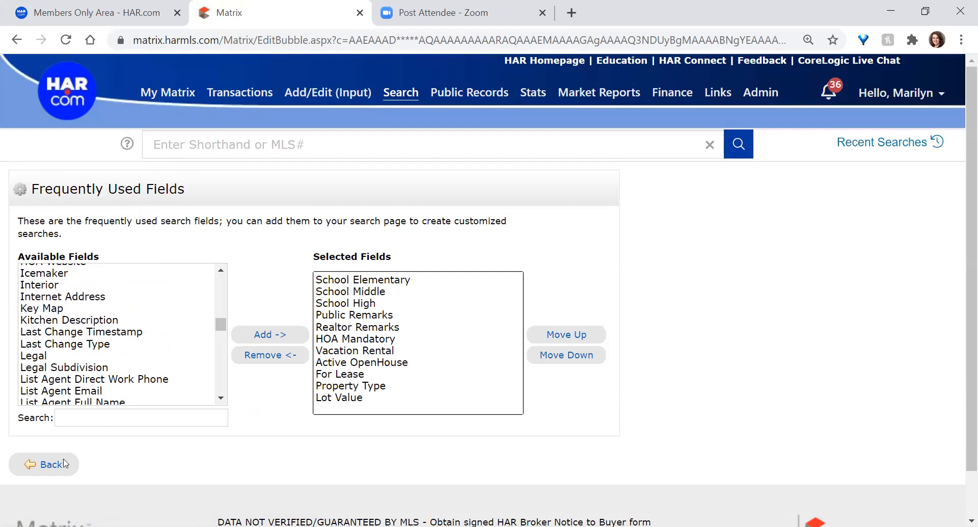
Return to the Classic Single-Family search form and highlight its page title
left_click(49, 465)
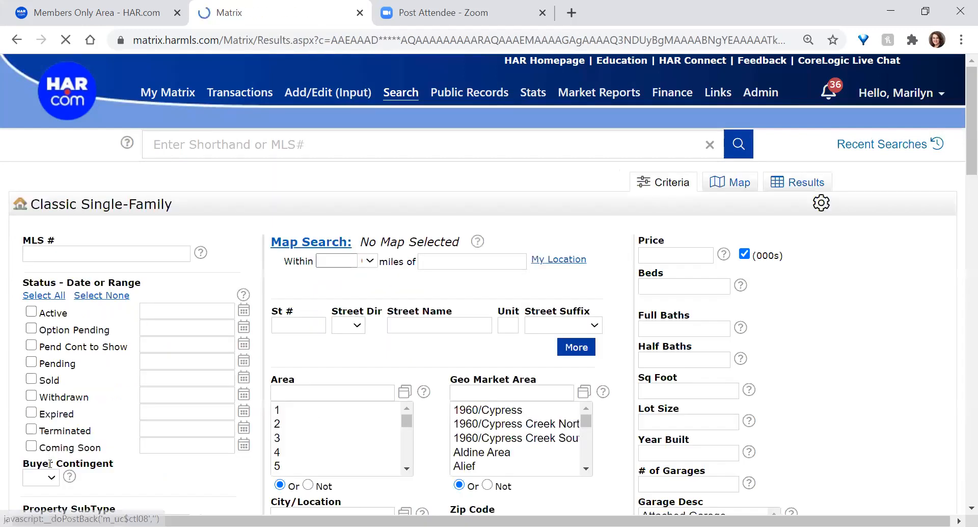
scroll(273, 421, "down", 6)
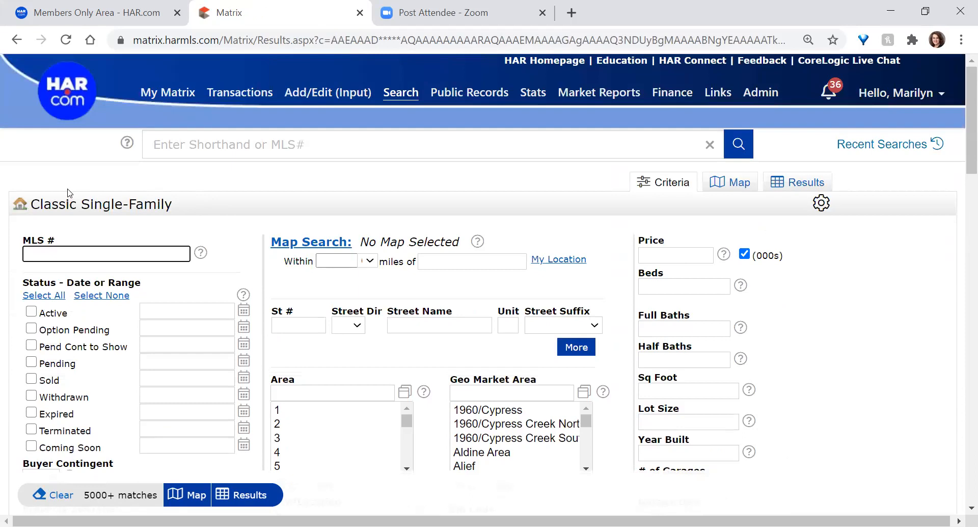
left_click_drag(31, 204, 173, 206)
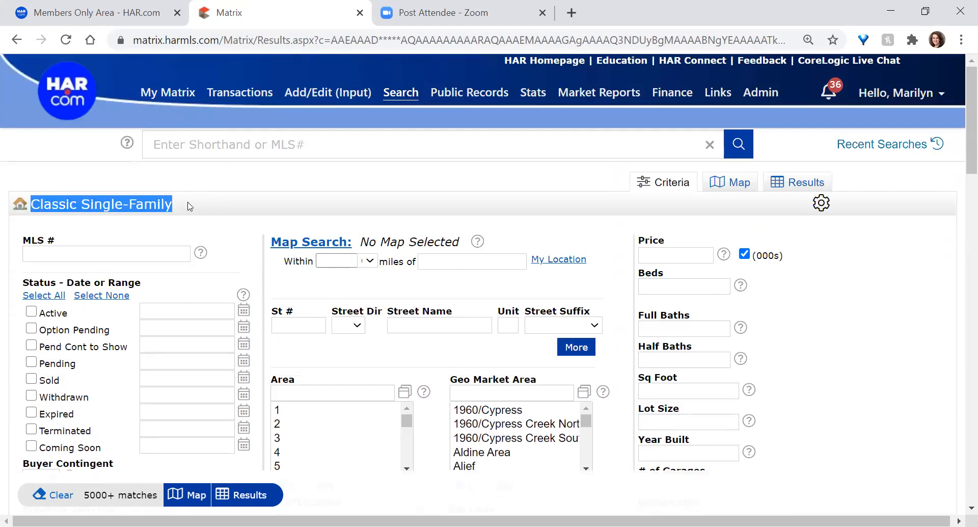
Load Search > Single-Family > Classic Single-Family criteria and scroll to the Additional Fields section
mouse_move(401, 93)
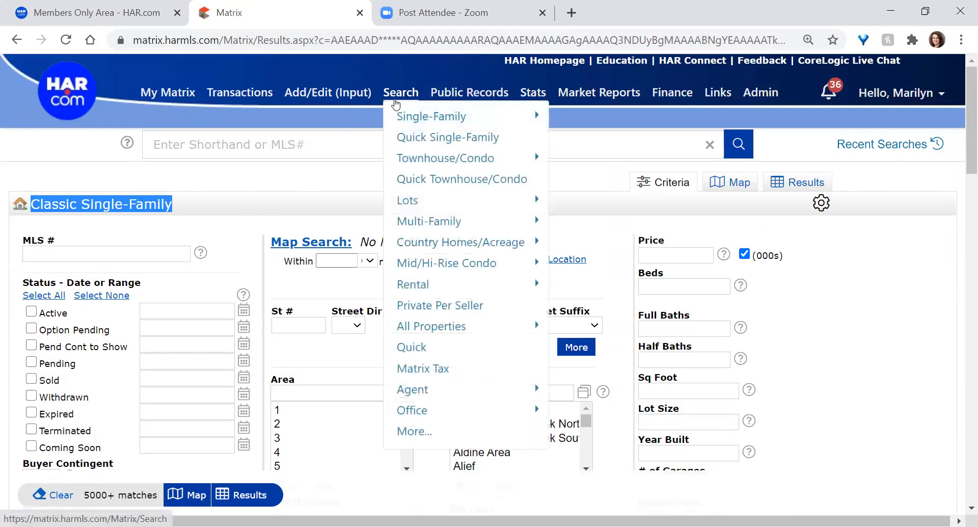
mouse_move(442, 116)
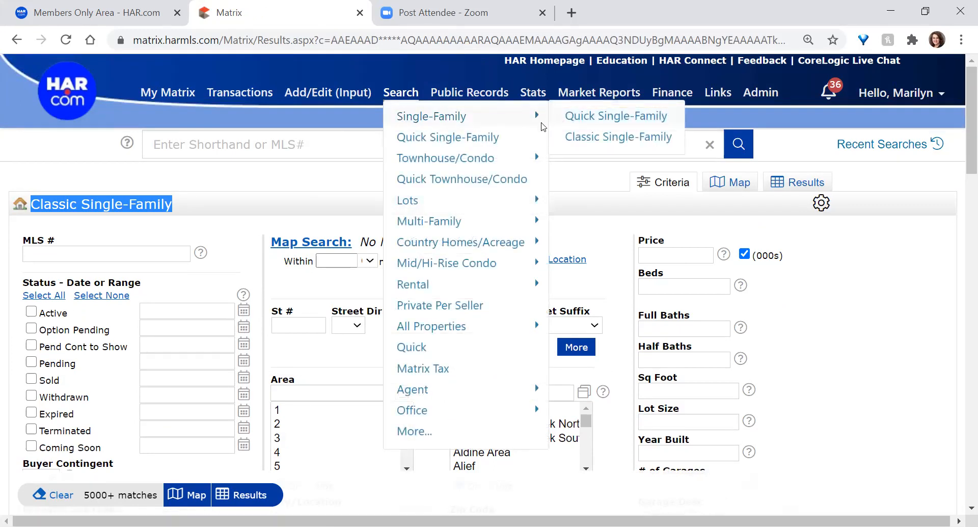
mouse_move(454, 161)
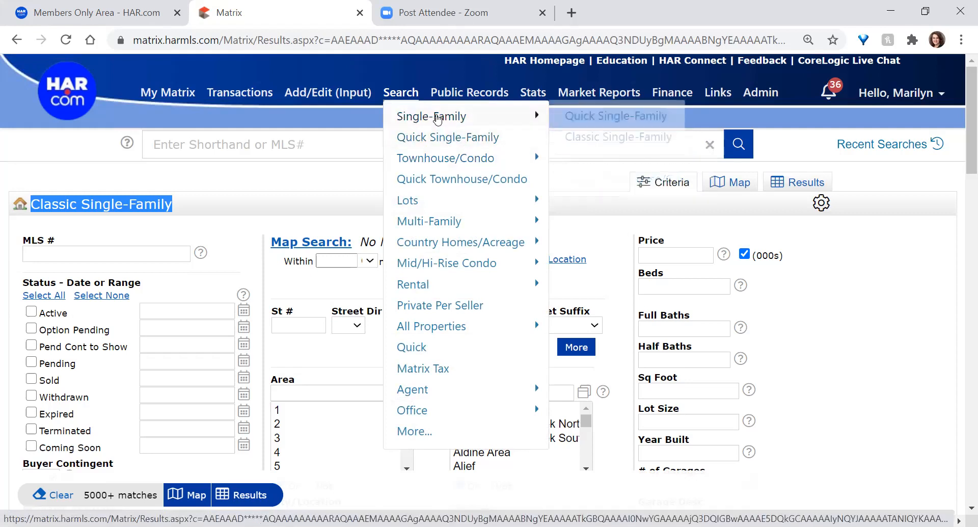
left_click(563, 138)
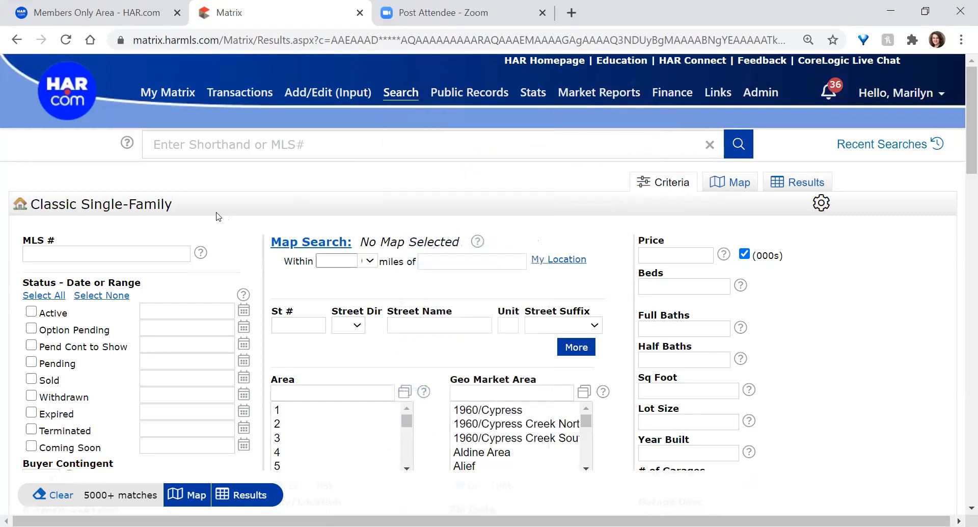
scroll(219, 216, "down", 10)
scroll(189, 216, "down", 7)
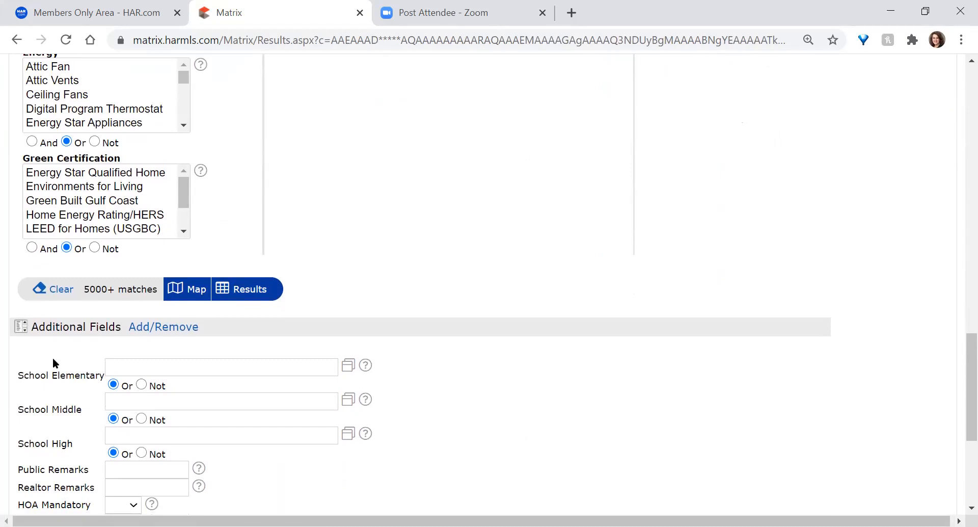
scroll(53, 362, "down", 2)
scroll(53, 358, "down", 3)
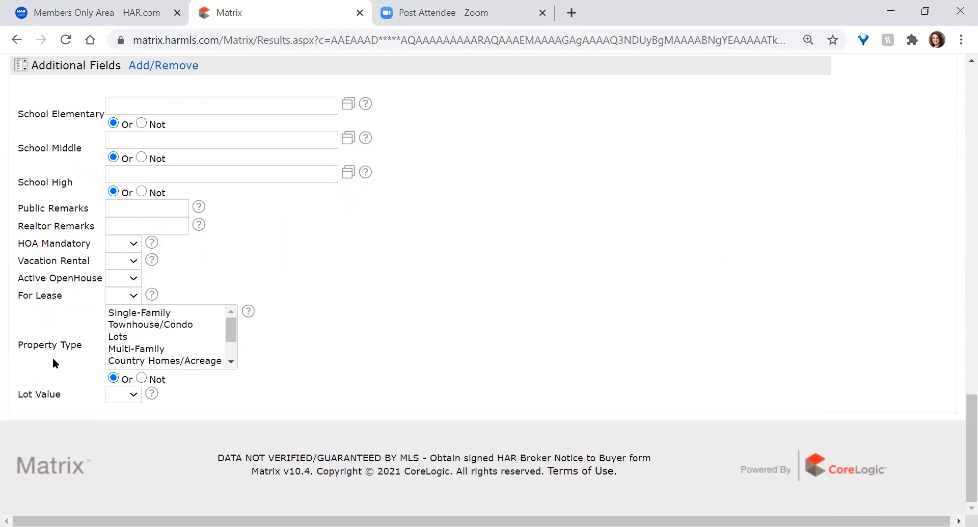
scroll(53, 357, "up", 3)
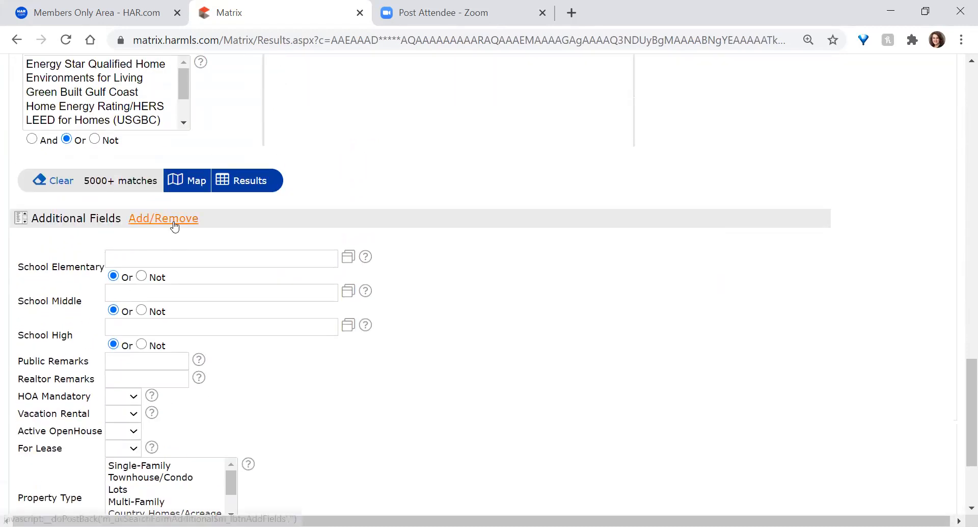
Remove Lot Value from the Selected Fields, then go back to the Classic Single-Family criteria
left_click(179, 221)
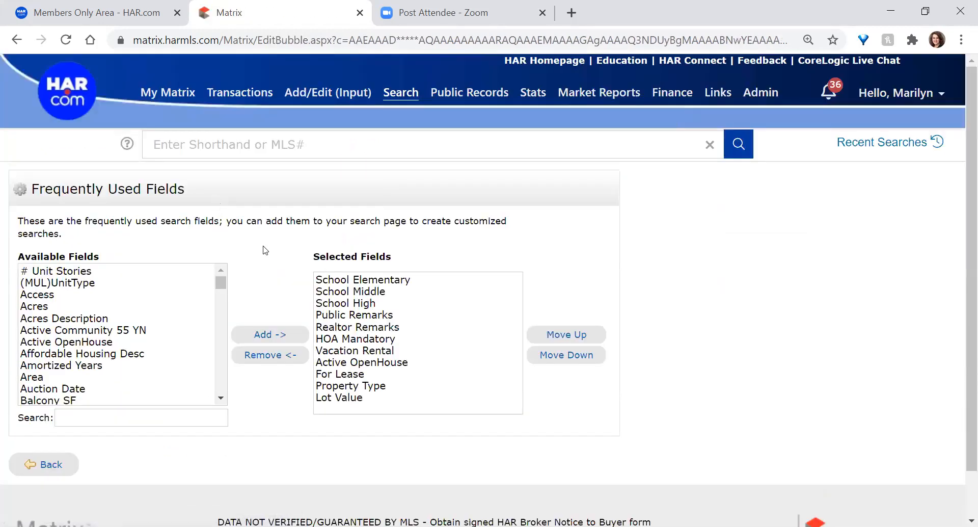
left_click(349, 398)
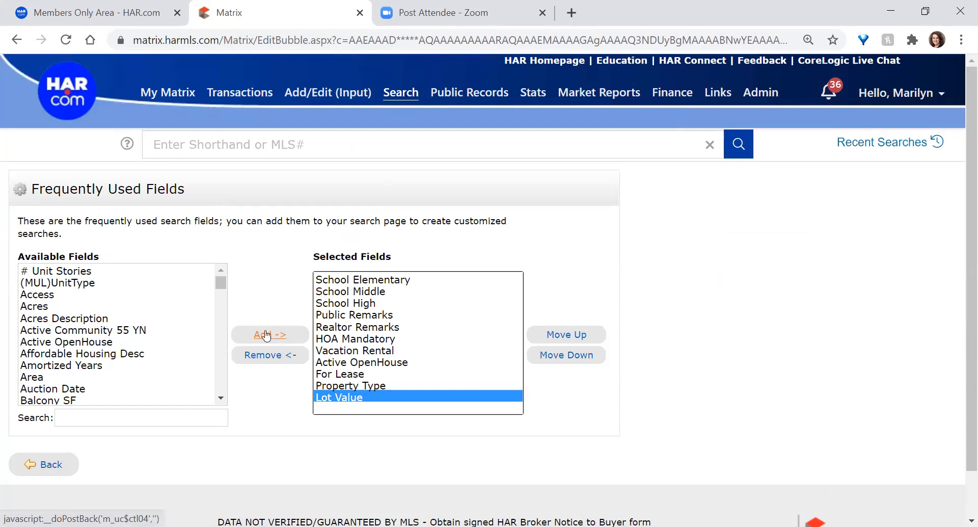
left_click(273, 356)
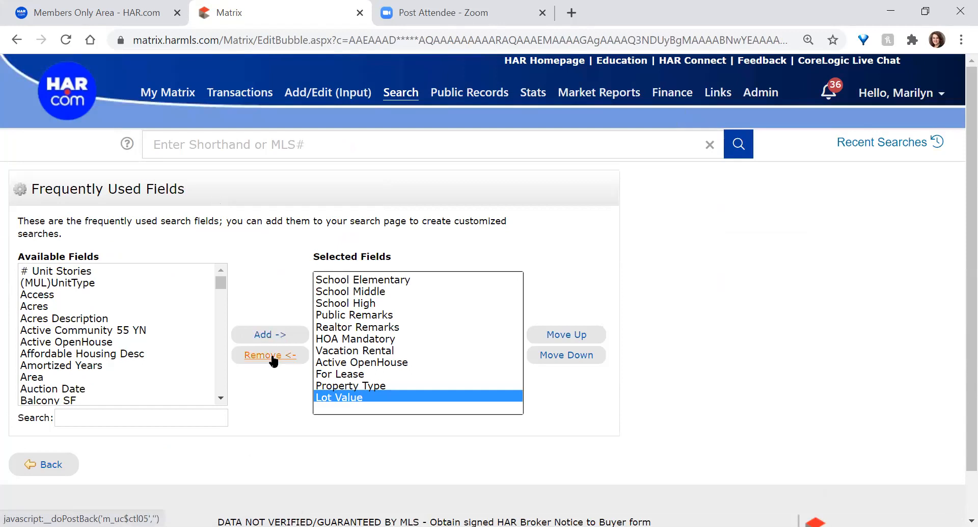
left_click(57, 465)
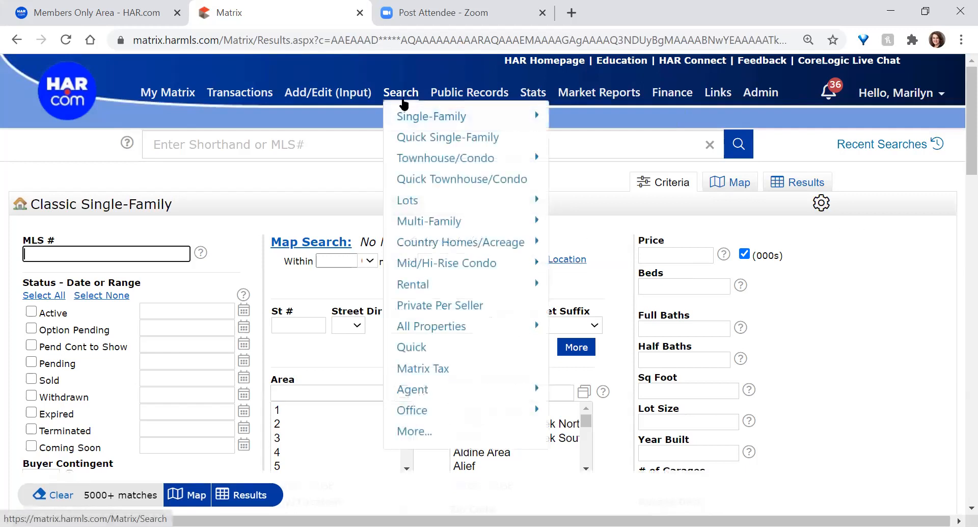
Rerun the recent Single-Family active $350,000–$450,000 price search from Recent Searches
mouse_move(449, 109)
left_click(931, 145)
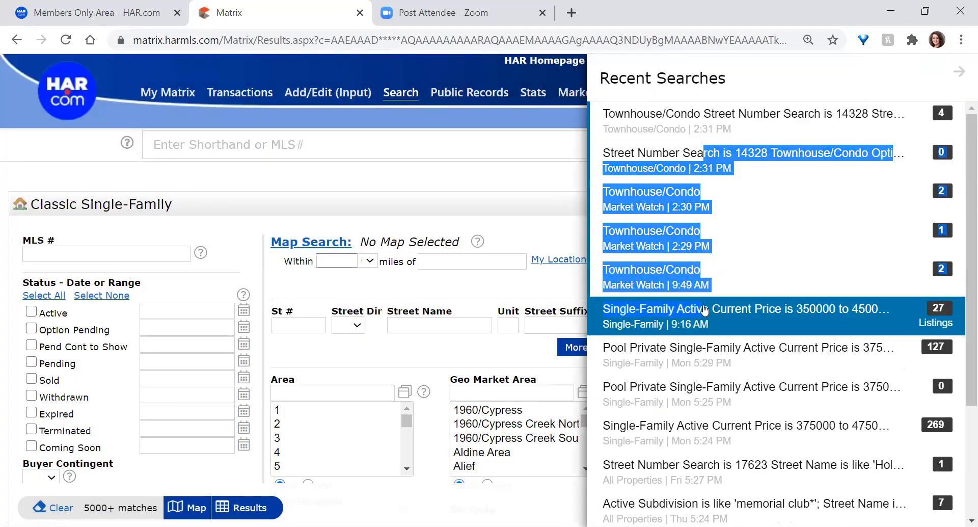
left_click(706, 313)
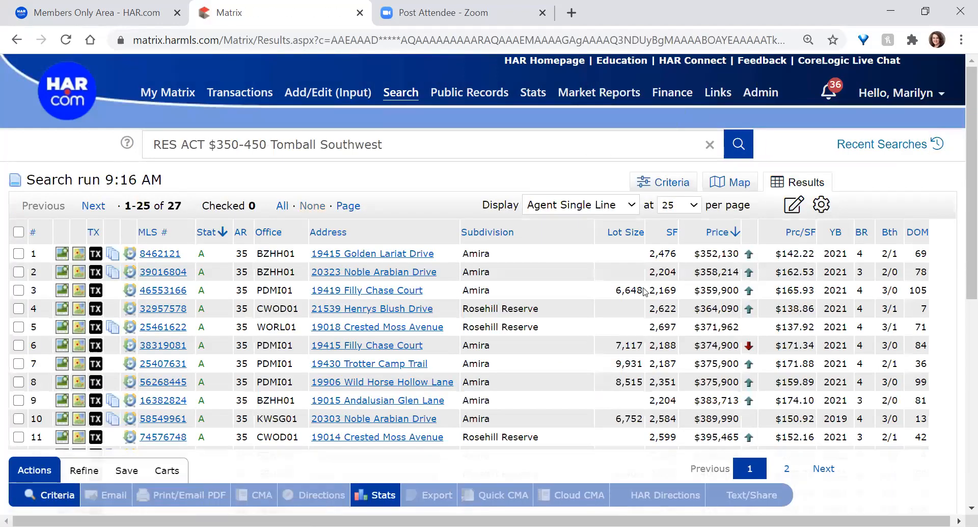
Highlight the search's shorthand text and the 27 total result count
left_click_drag(401, 144, 149, 148)
left_click(152, 148)
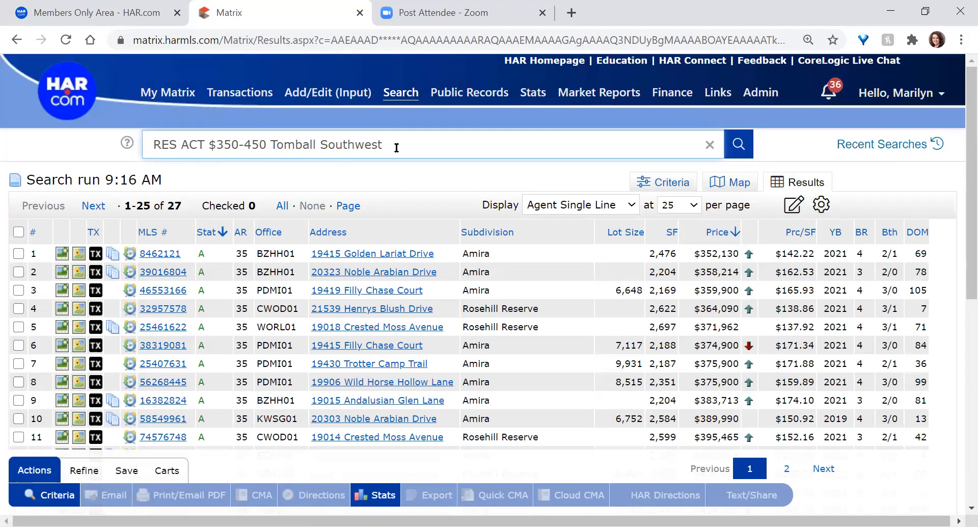
left_click_drag(397, 147, 148, 147)
scroll(198, 265, "down", 3)
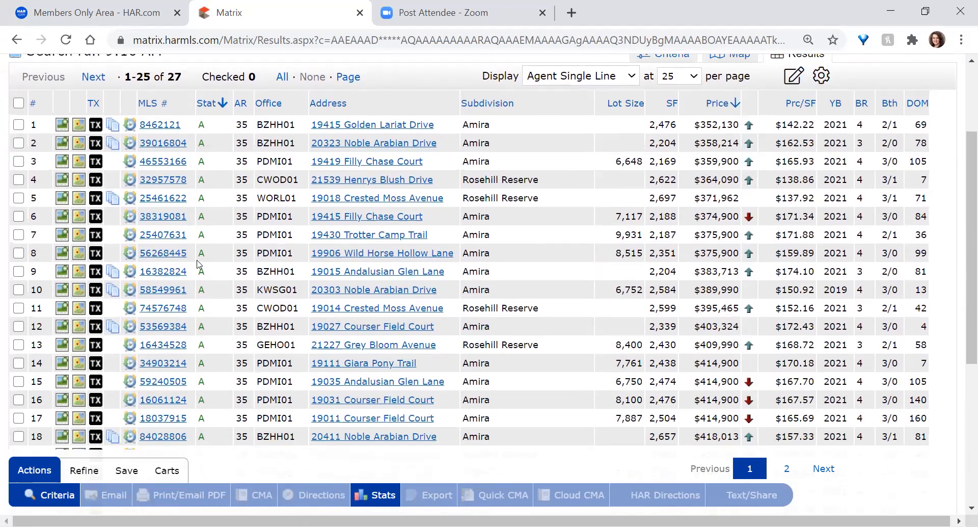
scroll(183, 200, "up", 2)
double_click(175, 187)
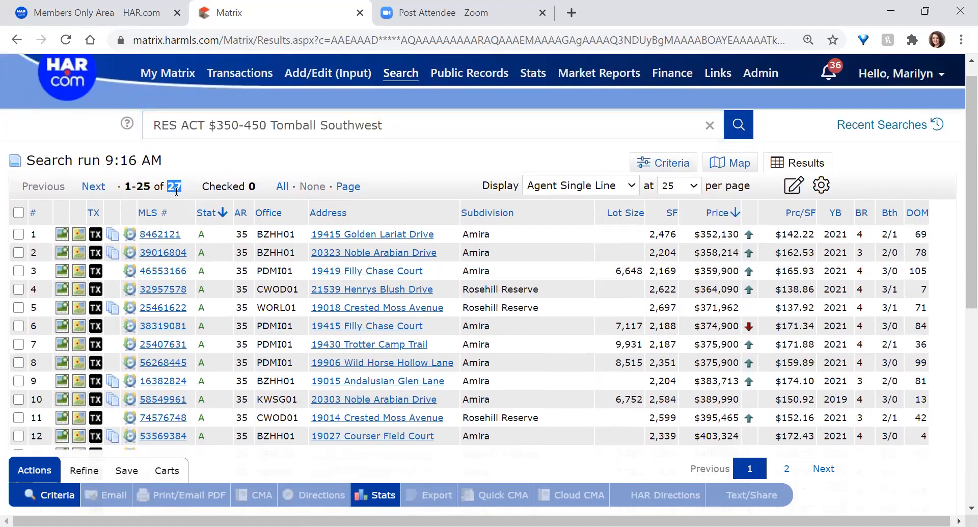
Bring up Speed Bar Help and highlight the example ML number 5163732
left_click(129, 128)
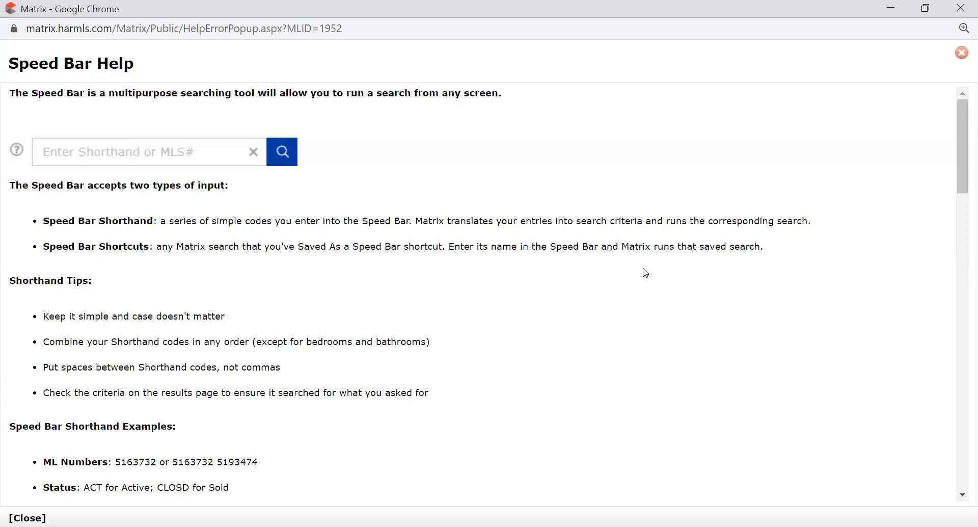
scroll(210, 243, "down", 2)
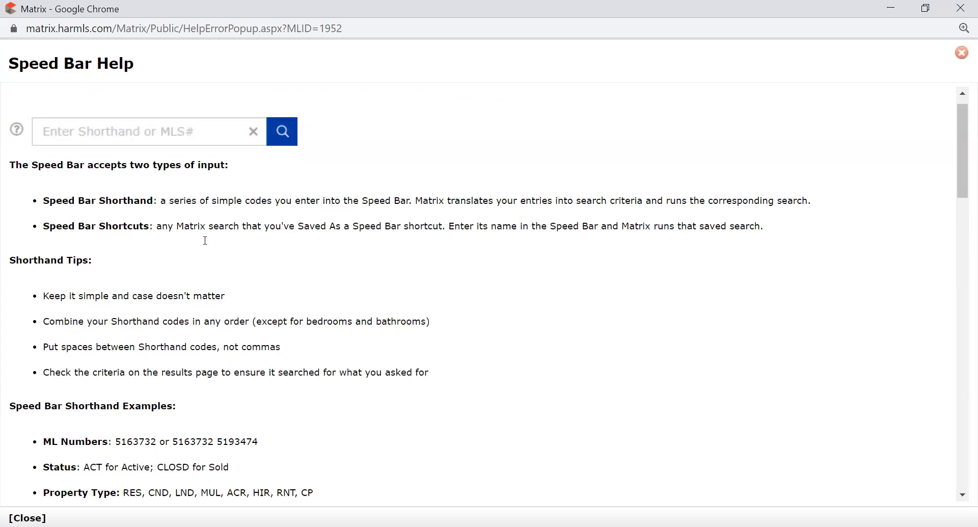
scroll(205, 239, "down", 4)
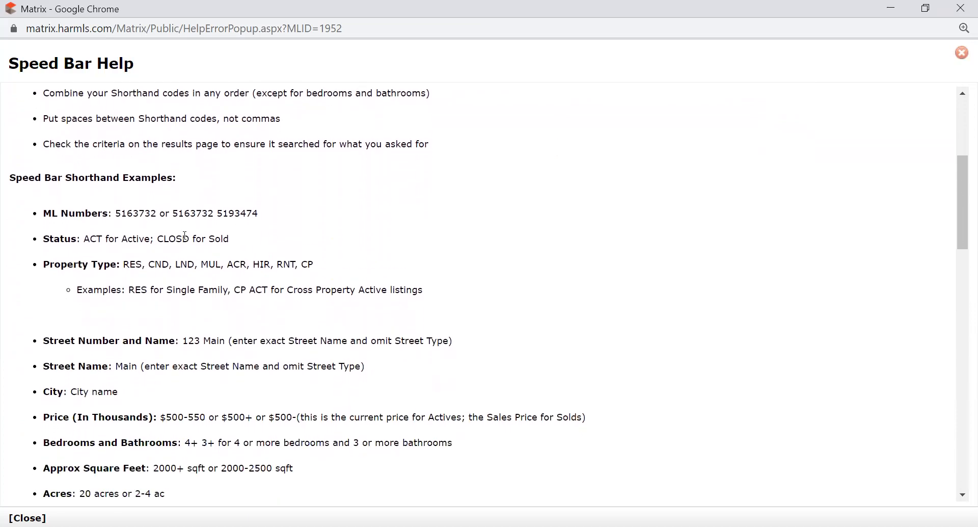
double_click(132, 212)
left_click(216, 213)
Highlight the Status, Property Type, and Street Number and Name shorthand lines in the help
scroll(155, 238, "down", 1)
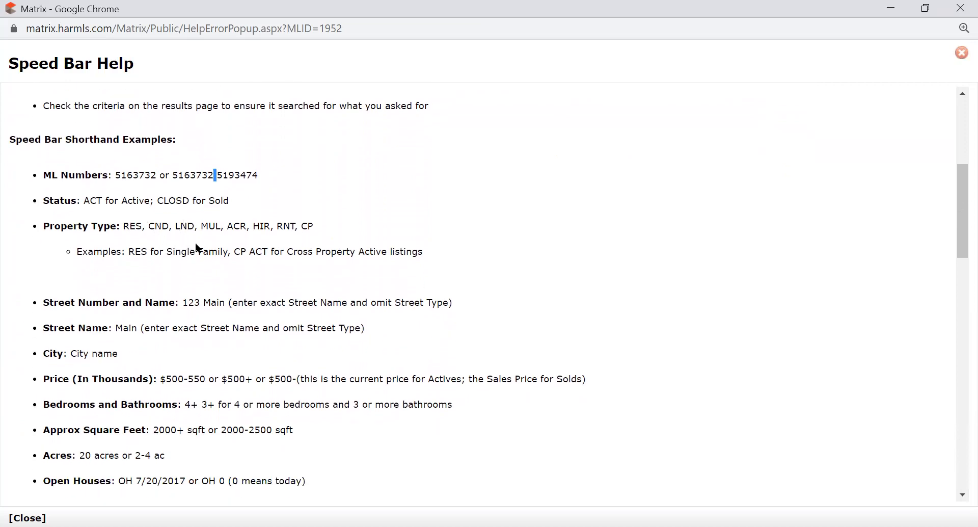
triple_click(53, 198)
triple_click(52, 224)
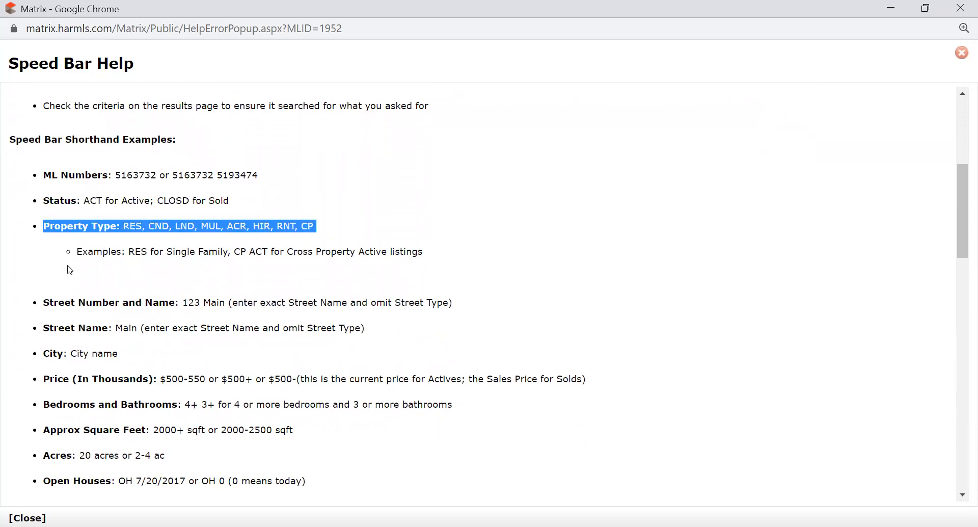
scroll(72, 262, "down", 2)
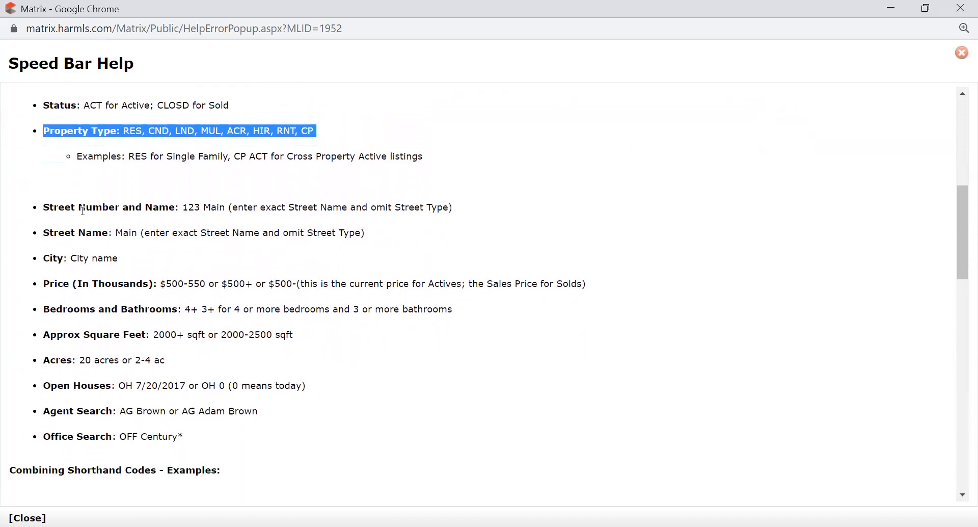
triple_click(53, 209)
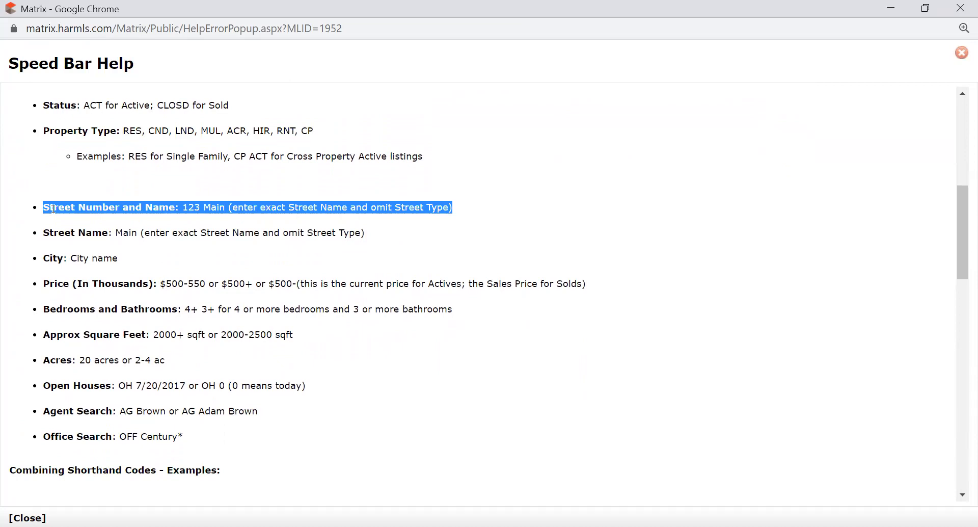
left_click(106, 196)
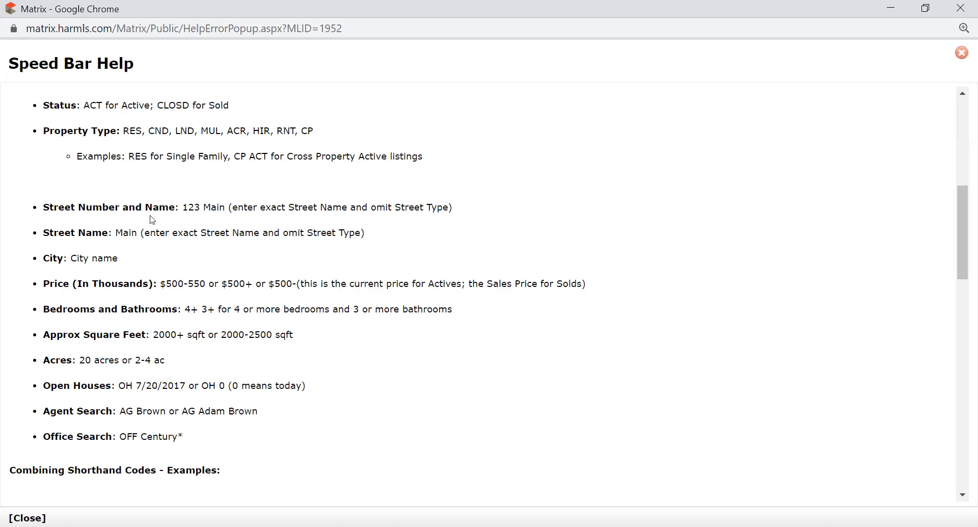
Scroll through the rest of Speed Bar Help, then close it
scroll(123, 259, "down", 6)
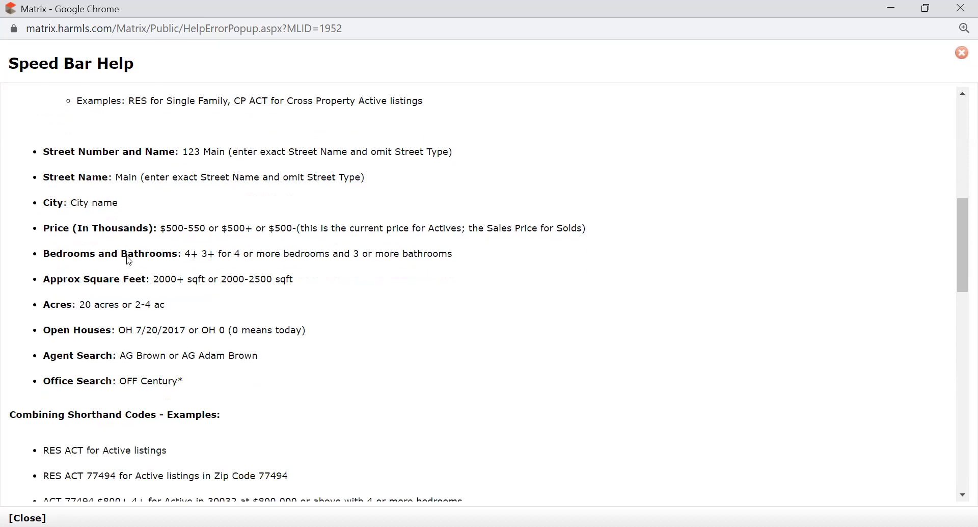
scroll(130, 258, "down", 1)
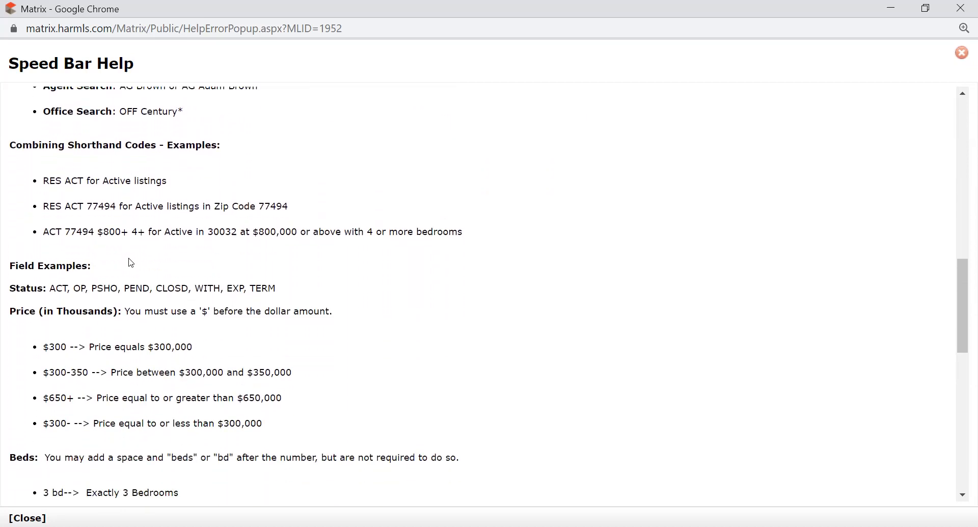
scroll(131, 263, "down", 3)
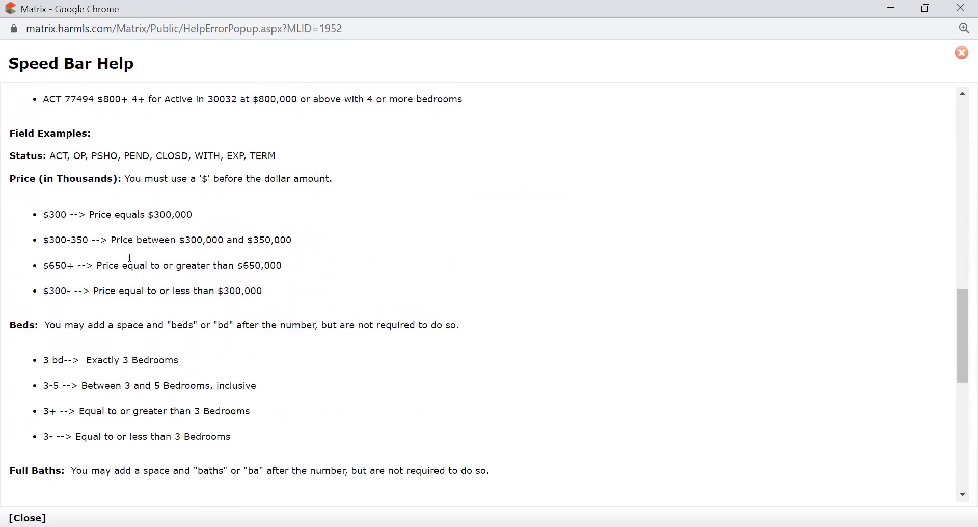
scroll(131, 260, "down", 6)
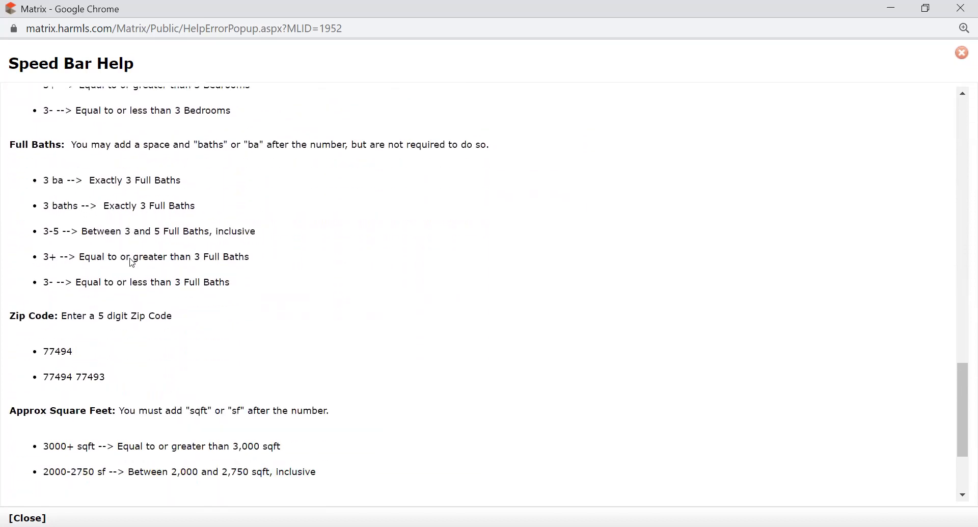
scroll(132, 262, "down", 3)
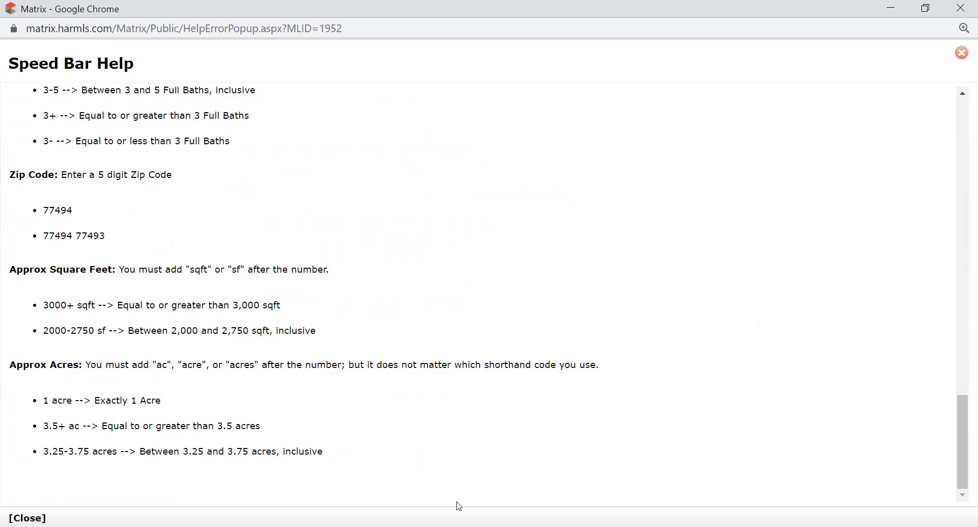
left_click(27, 518)
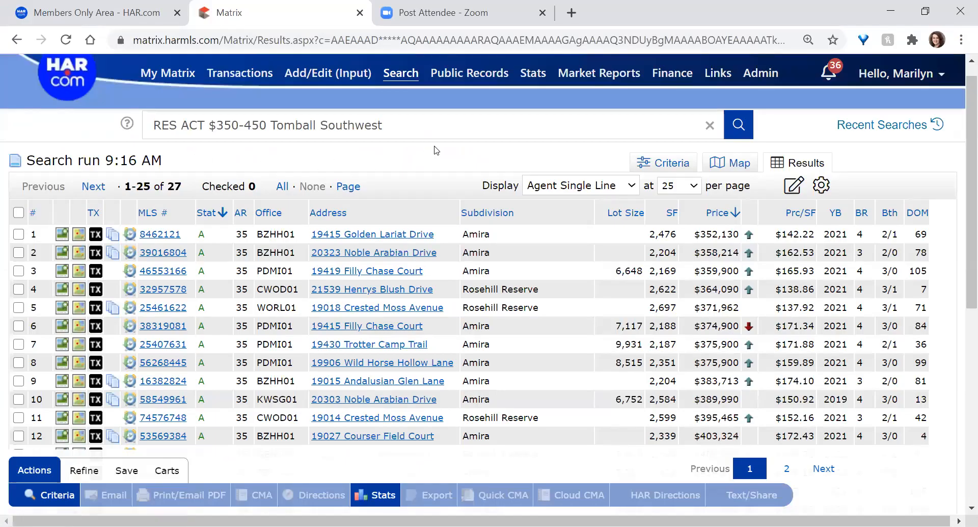
Select the whole RES ACT $350-450 Tomball Southwest shorthand text, then deselect it with Home
left_click_drag(422, 134, 143, 134)
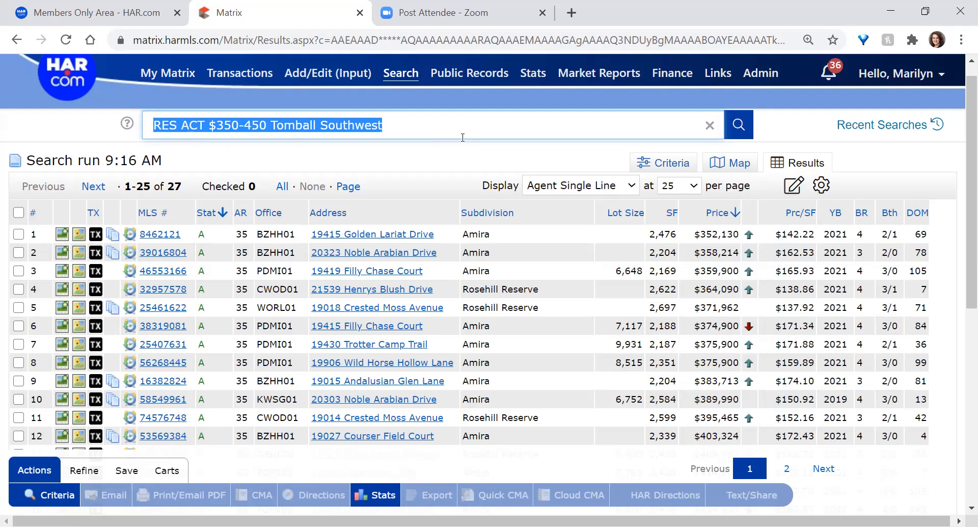
key("Home")
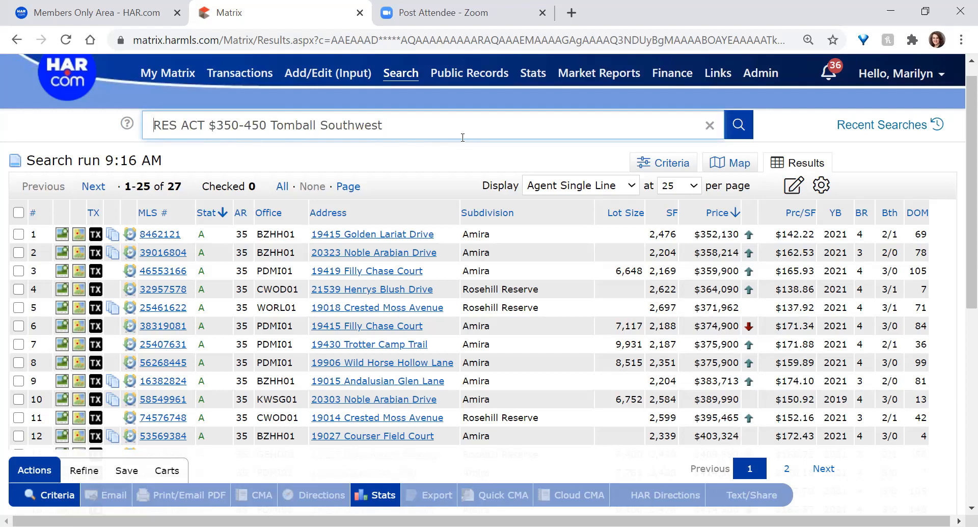
Start a new speed bar shortcut named from the existing tomballsw suggestion and try saving
left_click(127, 473)
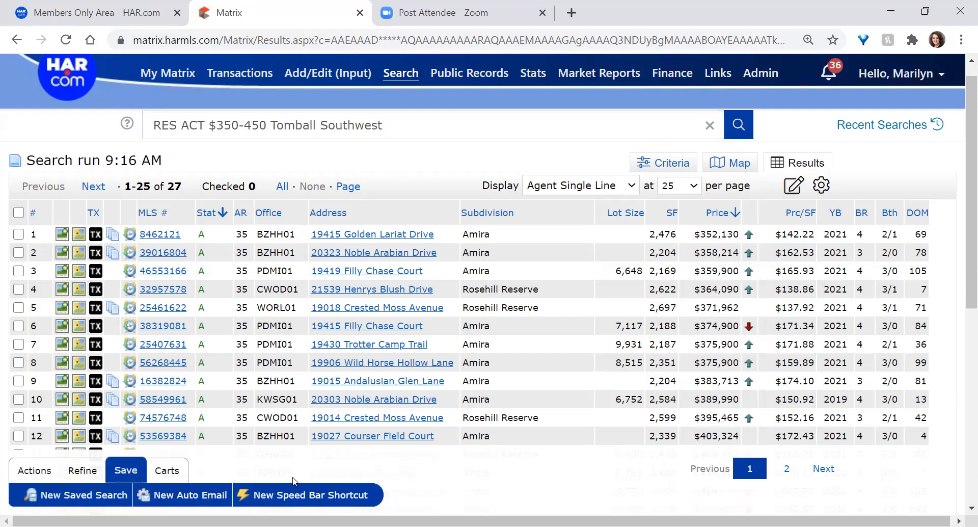
left_click(312, 495)
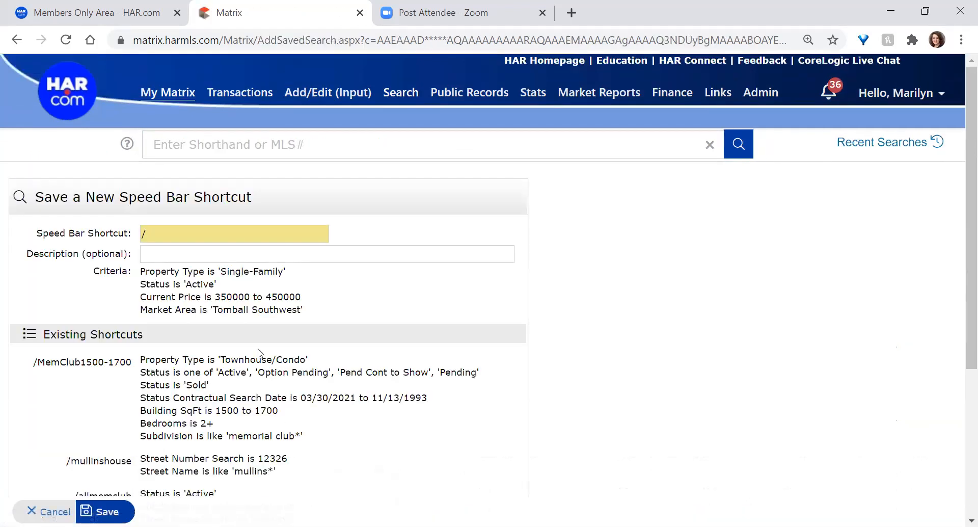
left_click(183, 232)
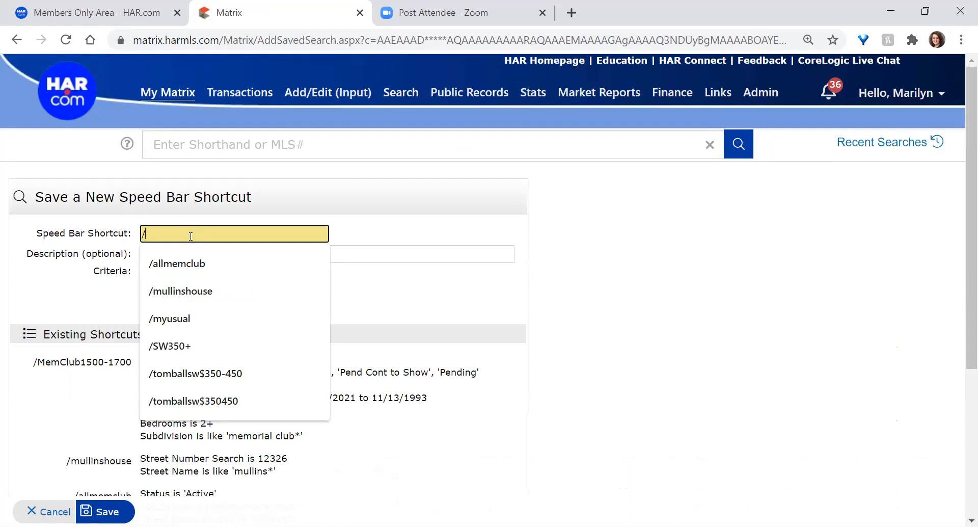
type("tombal")
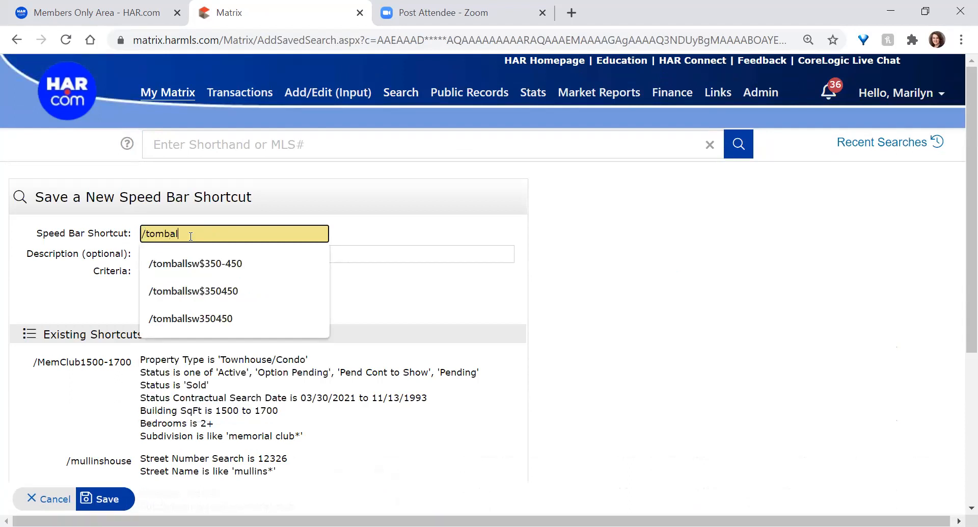
type("lsw")
key("Down")
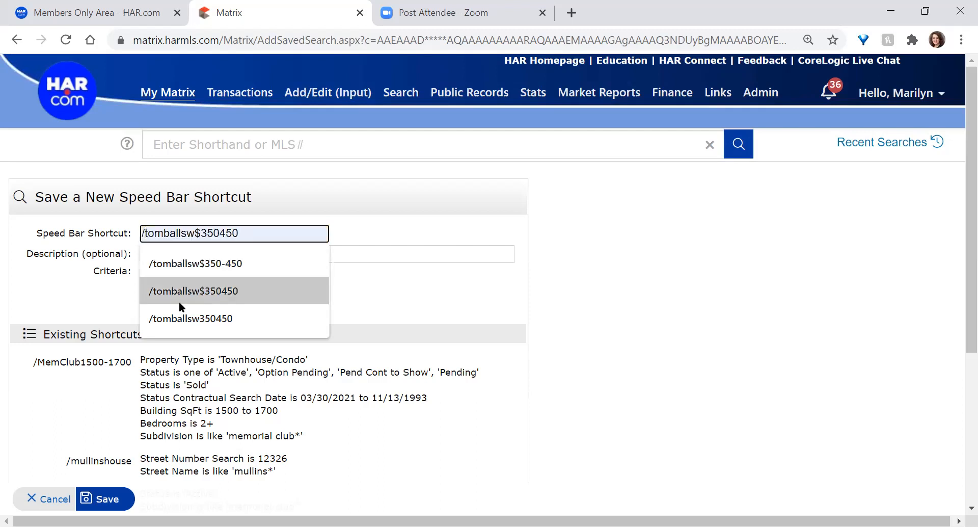
left_click(226, 321)
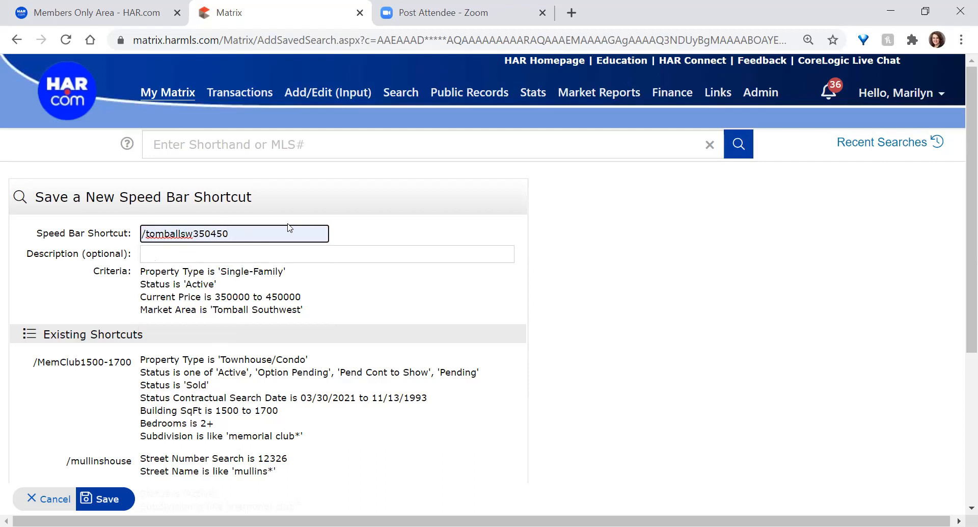
left_click(107, 500)
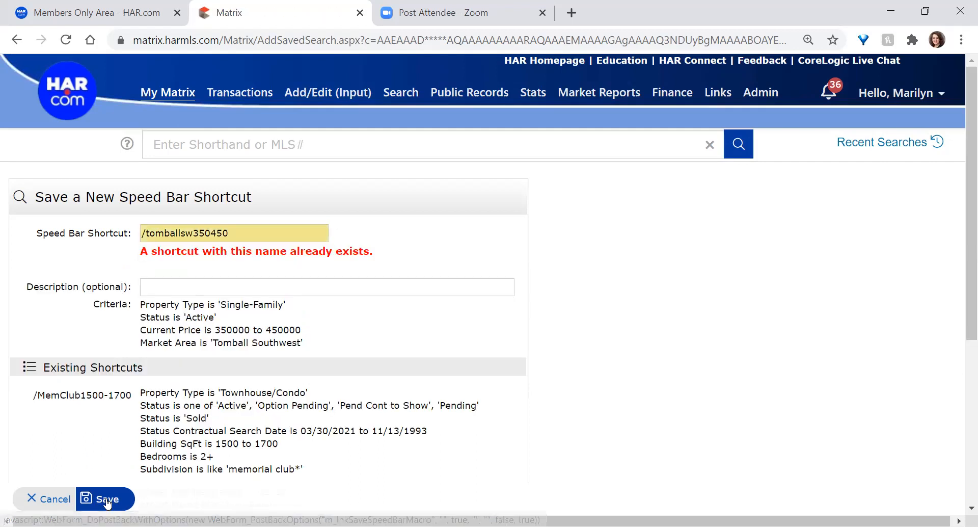
Trim the duplicate name's 350450 suffix to /tomballsw and save the shortcut
left_click_drag(194, 232, 230, 234)
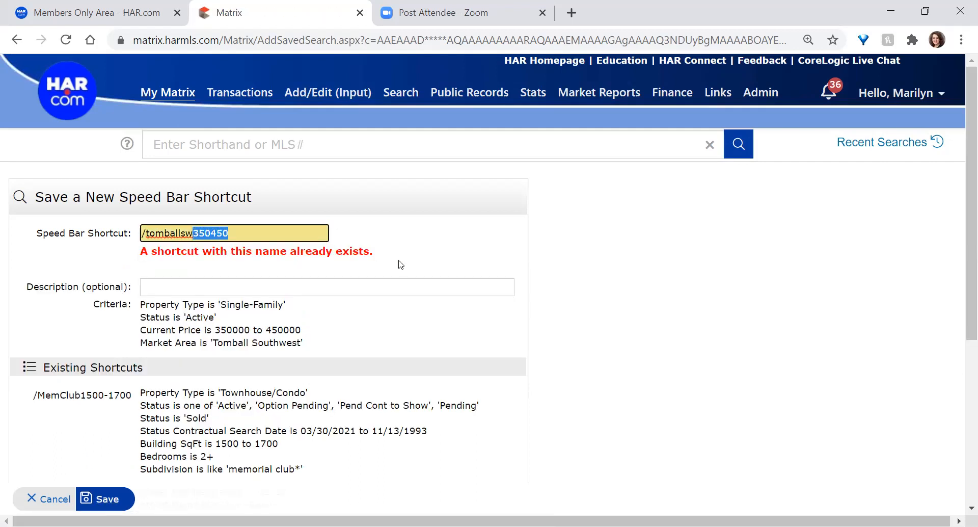
key("BackSpace")
left_click(104, 500)
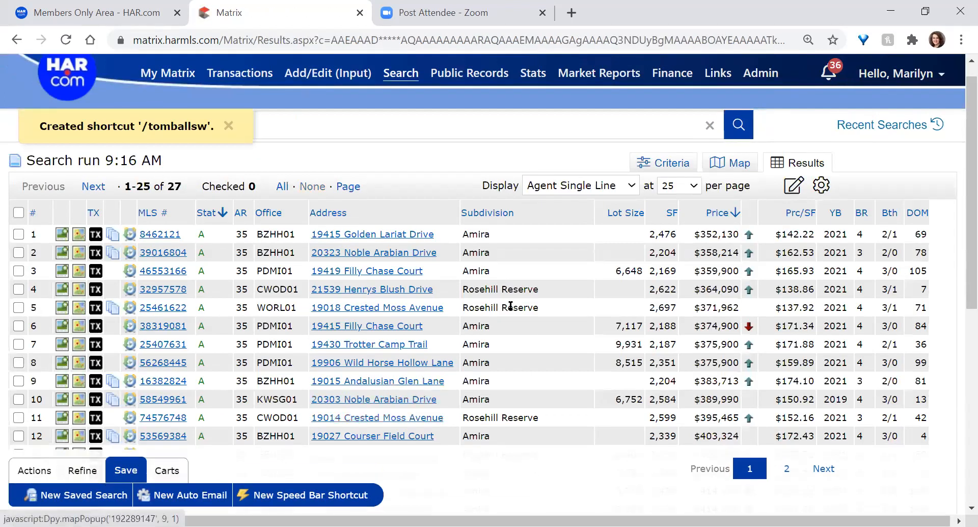
Dismiss the shortcut-created banner, select the /tomballsw speed bar text, and switch to the map view
scroll(479, 219, "up", 1)
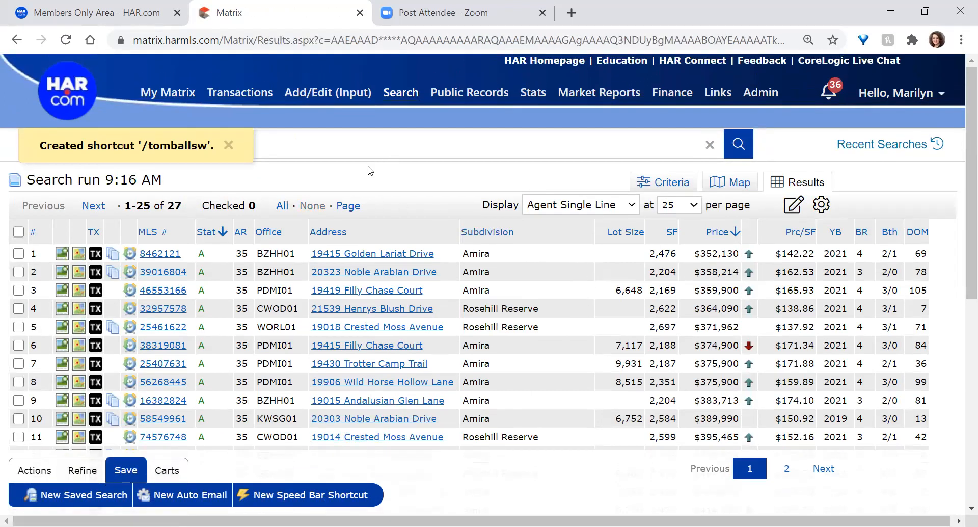
left_click(229, 145)
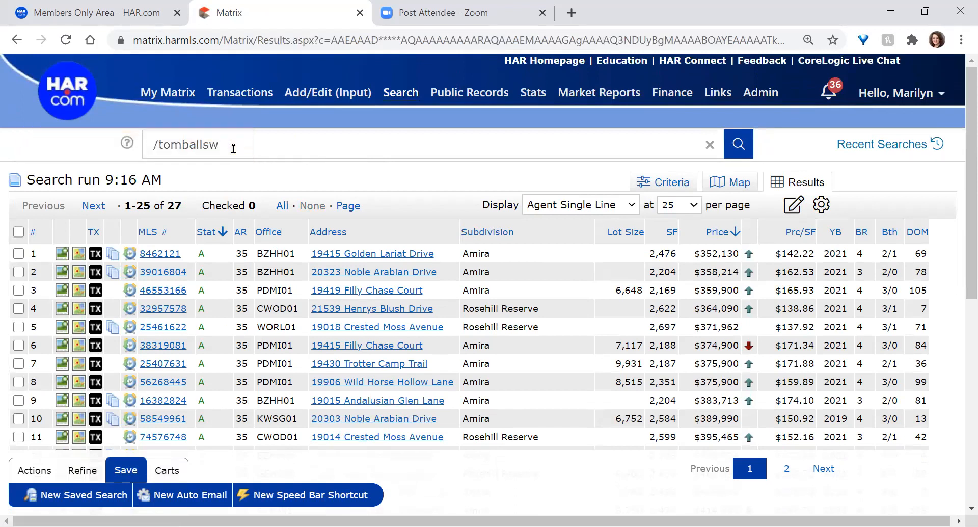
left_click(263, 155)
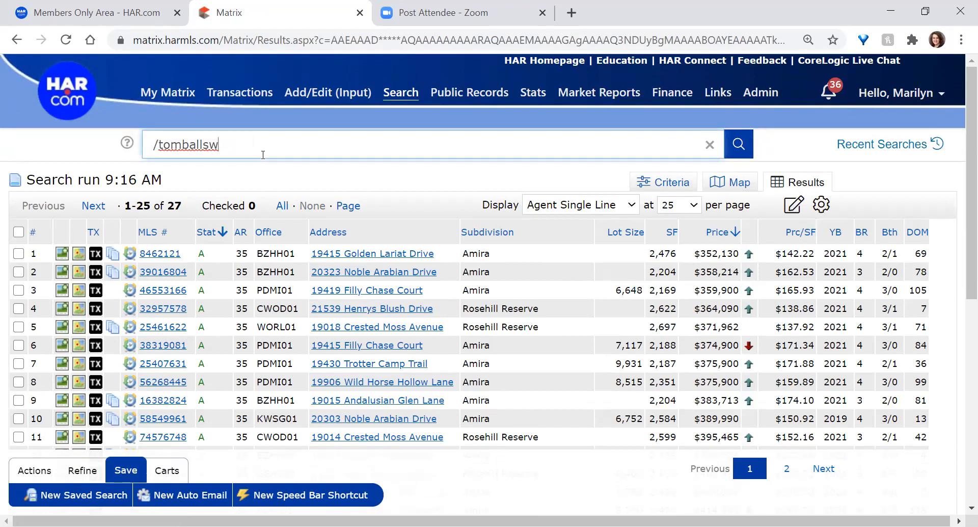
left_click_drag(260, 153, 130, 170)
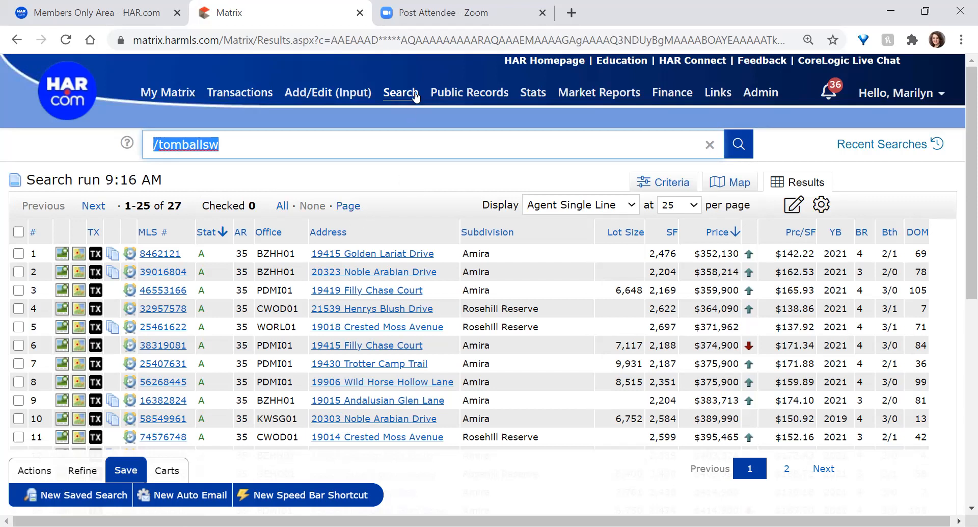
mouse_move(413, 95)
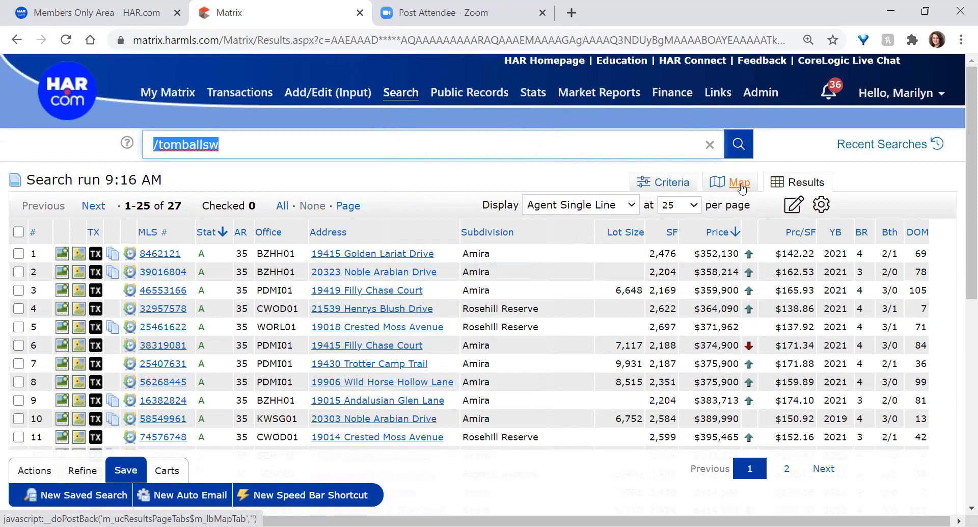
left_click(739, 183)
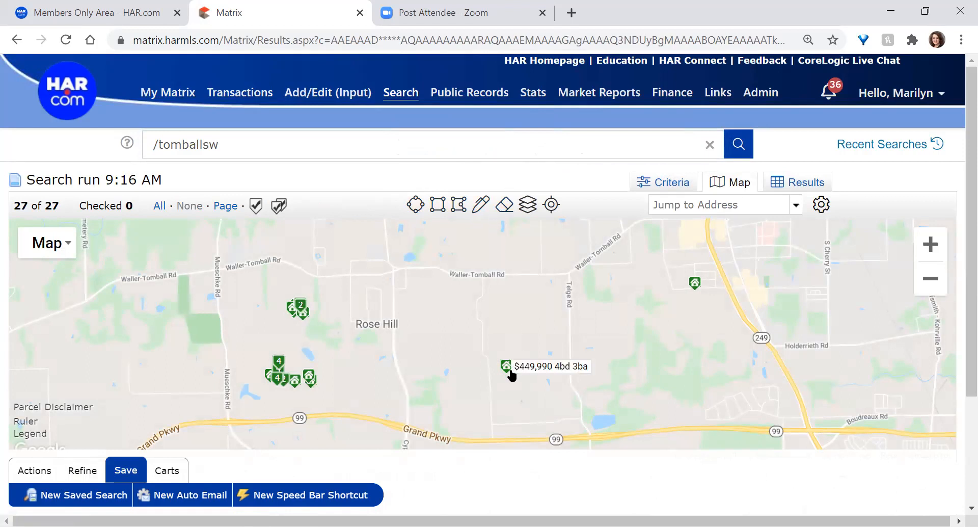
Draw a polygon around Rose Hill along Mueschke Rd, narrowing the listings from 27 to 25
mouse_move(696, 290)
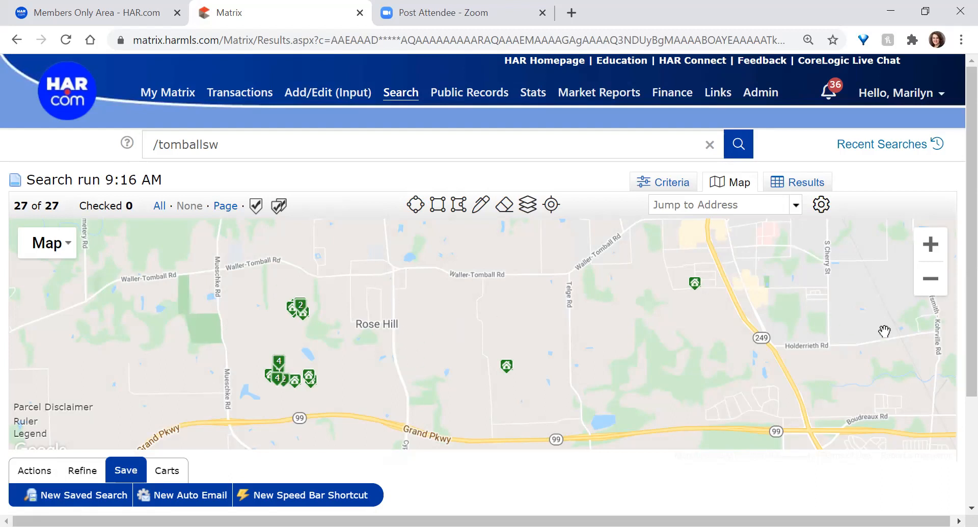
left_click(459, 207)
mouse_move(218, 268)
left_mouse_down()
mouse_move(226, 421)
mouse_move(339, 415)
mouse_move(408, 431)
mouse_move(395, 274)
mouse_move(317, 281)
mouse_move(271, 258)
mouse_move(243, 257)
mouse_move(219, 271)
left_mouse_up()
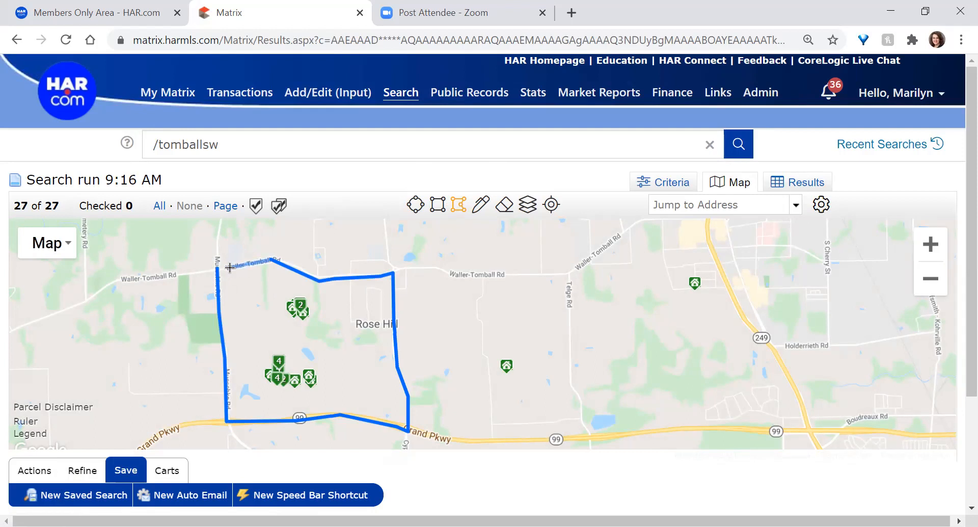
left_click(218, 268)
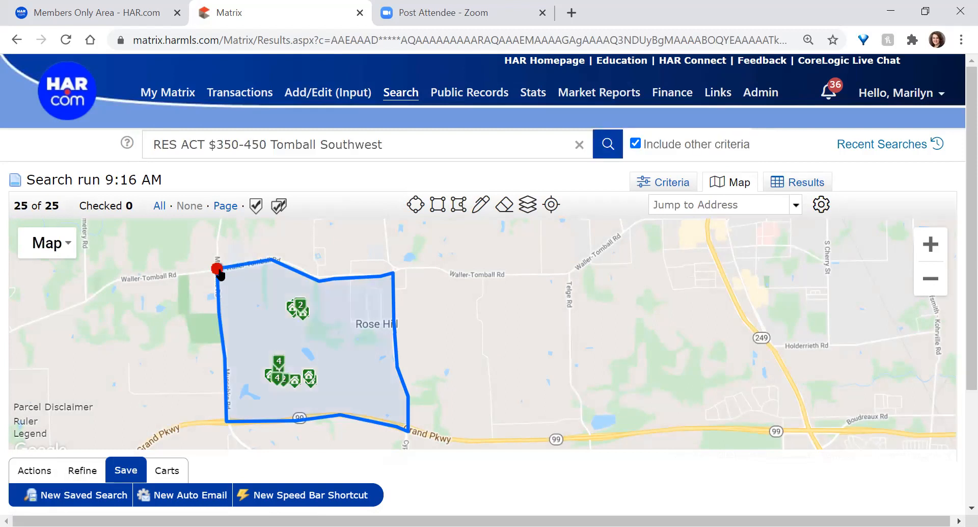
Set the Rose Hill polygon to Exclude this Shape, leaving only the 2 listings outside it
left_click(219, 270)
left_click_drag(514, 326, 511, 301)
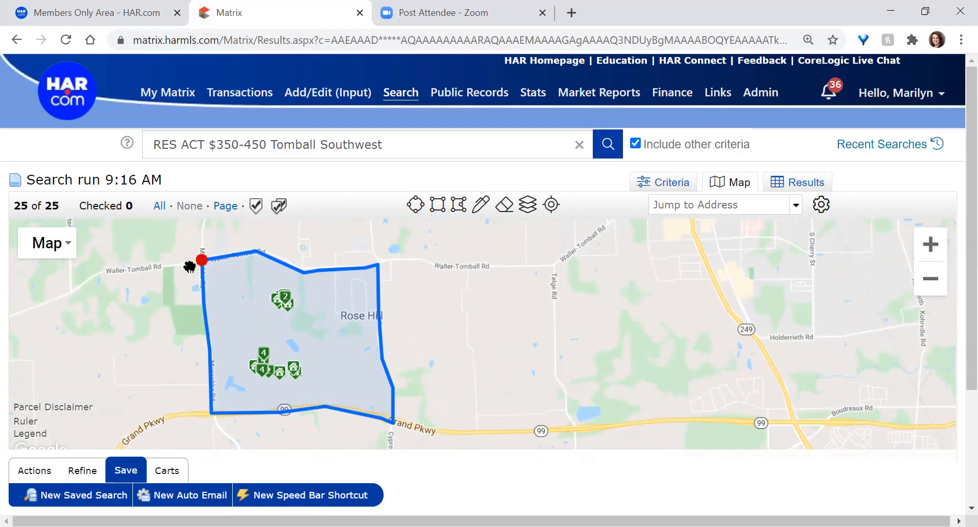
left_click(202, 260)
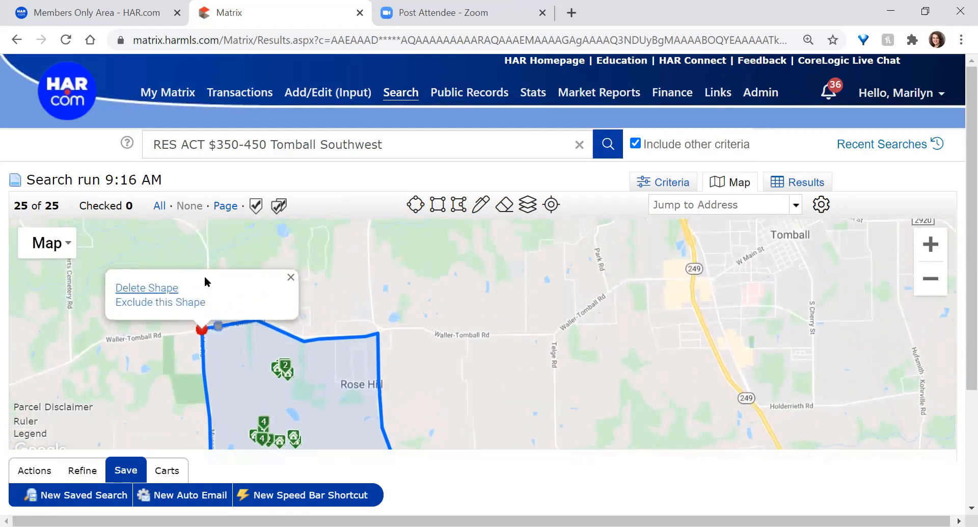
mouse_move(197, 328)
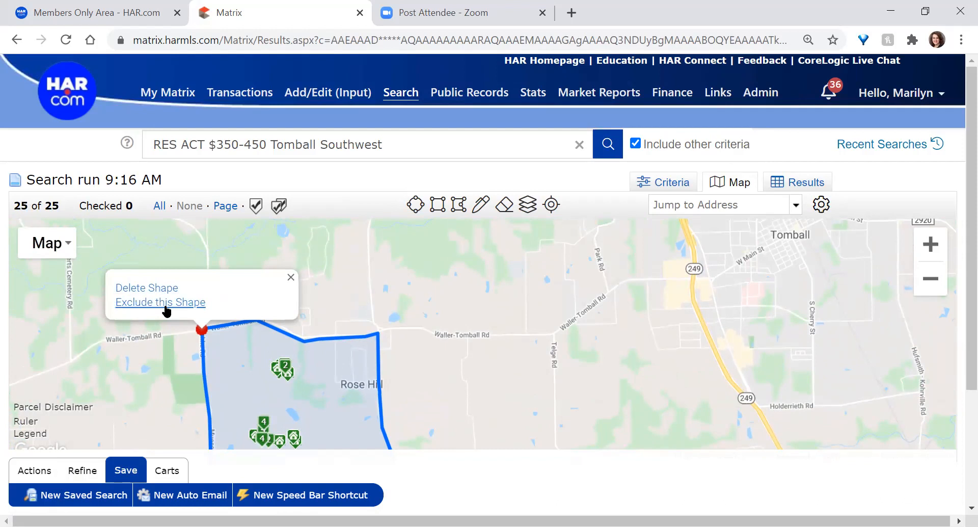
left_click_drag(148, 405, 123, 326)
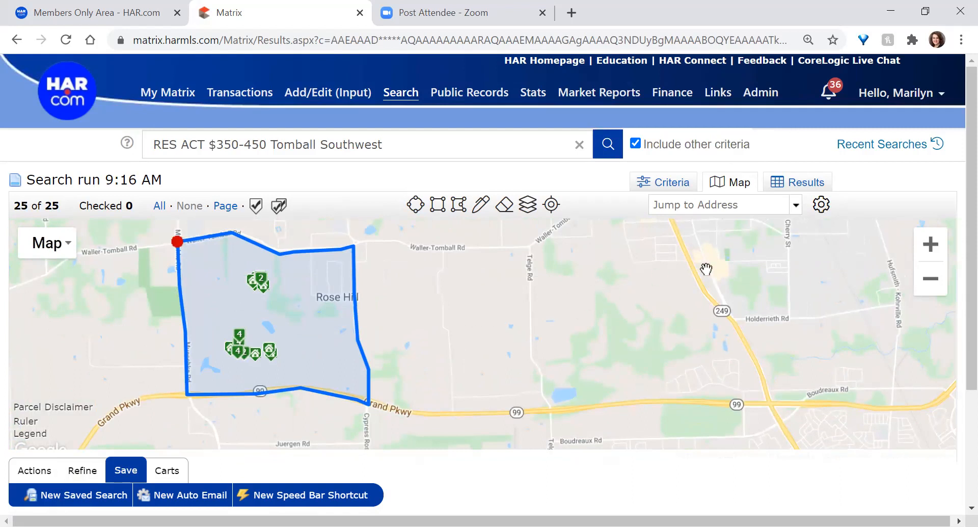
left_click(178, 241)
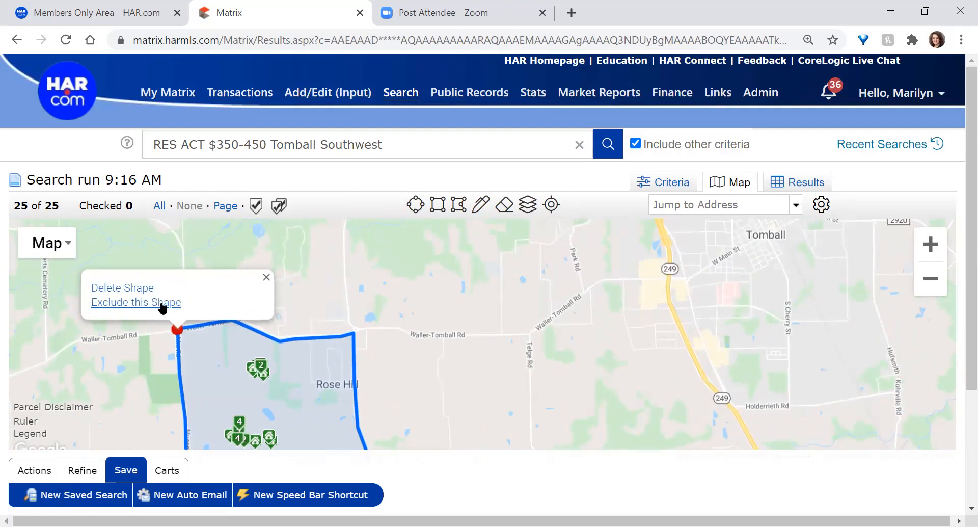
left_click(162, 304)
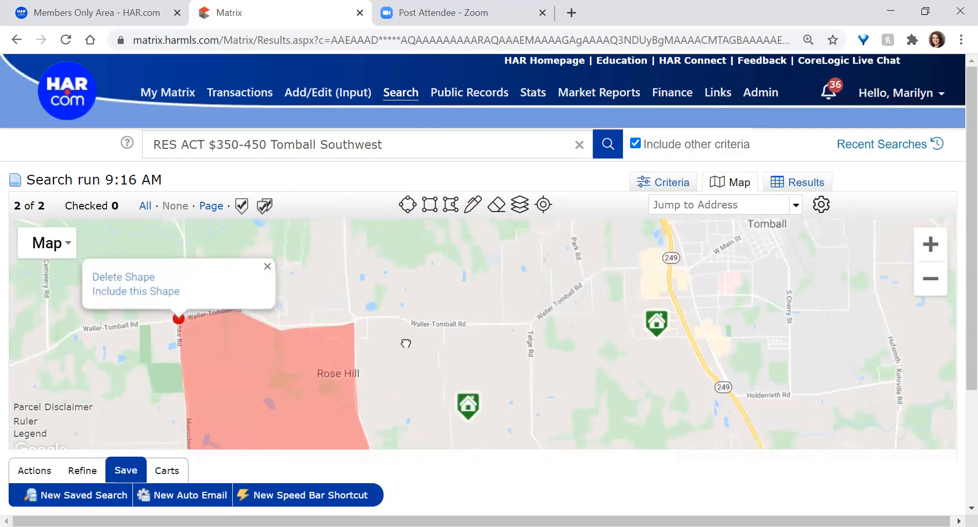
left_click_drag(406, 344, 402, 294)
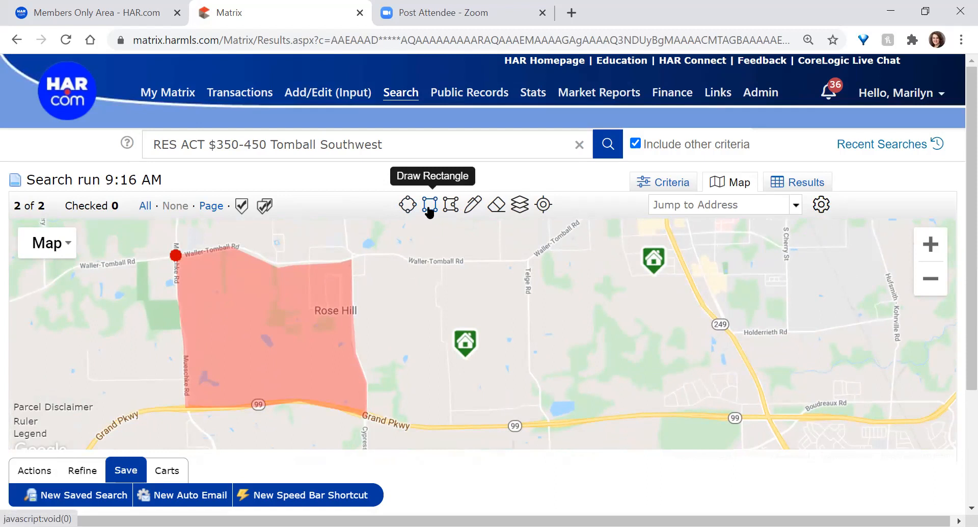
Draw a freehand boundary from Telge Rd up along Hwy 249 to near Tomball
left_click(473, 206)
mouse_move(527, 258)
left_mouse_down()
mouse_move(536, 382)
mouse_move(559, 412)
mouse_move(613, 384)
mouse_move(773, 378)
left_mouse_up()
left_click_drag(763, 346, 700, 256)
mouse_move(683, 224)
left_mouse_down()
mouse_move(668, 216)
mouse_move(662, 256)
mouse_move(589, 267)
mouse_move(528, 314)
left_mouse_up()
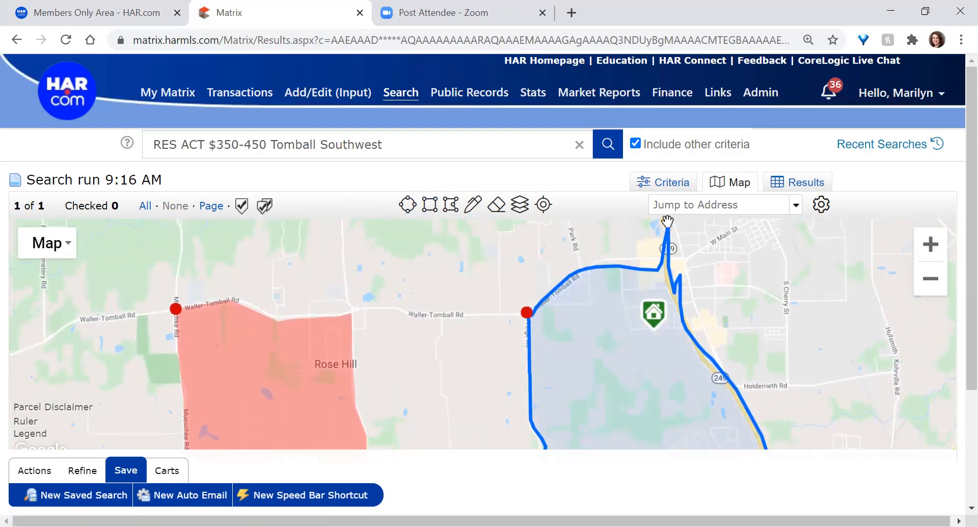
left_click_drag(669, 226, 664, 275)
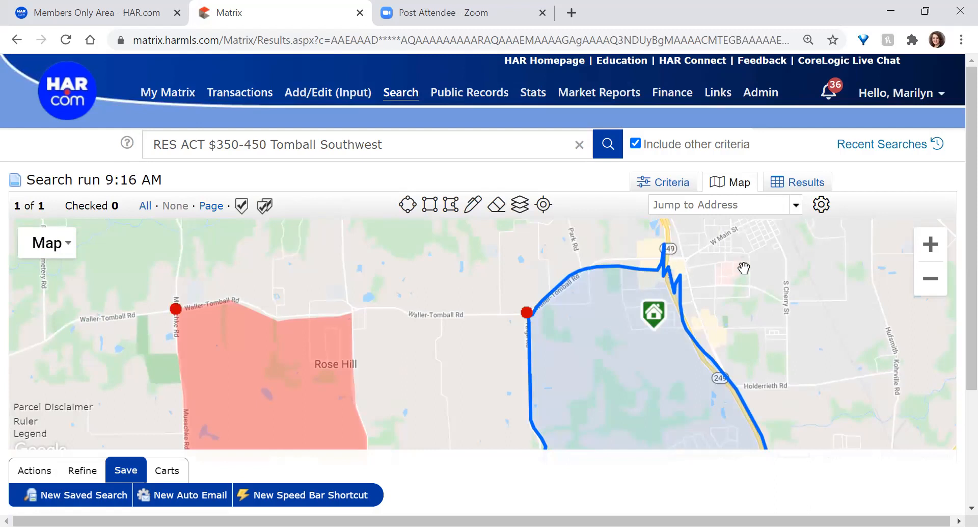
left_click(175, 309)
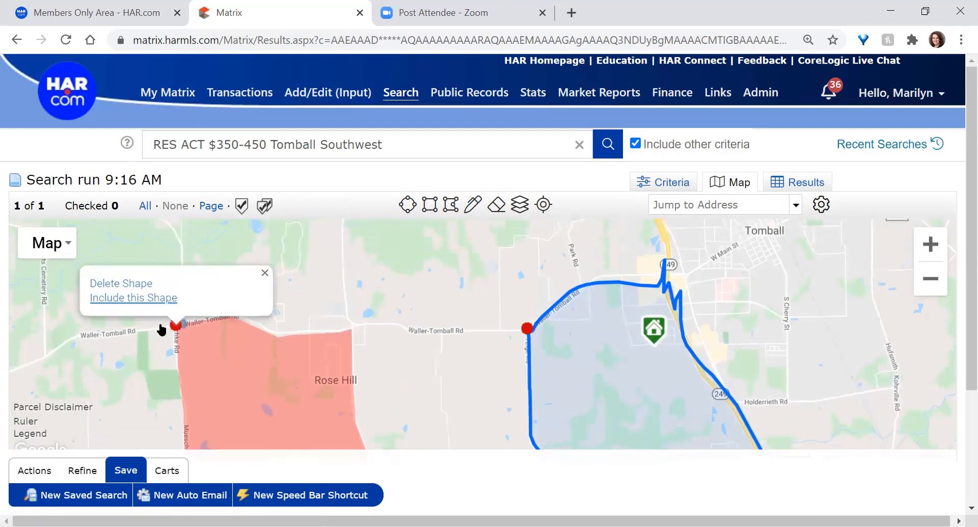
left_click_drag(469, 371, 457, 324)
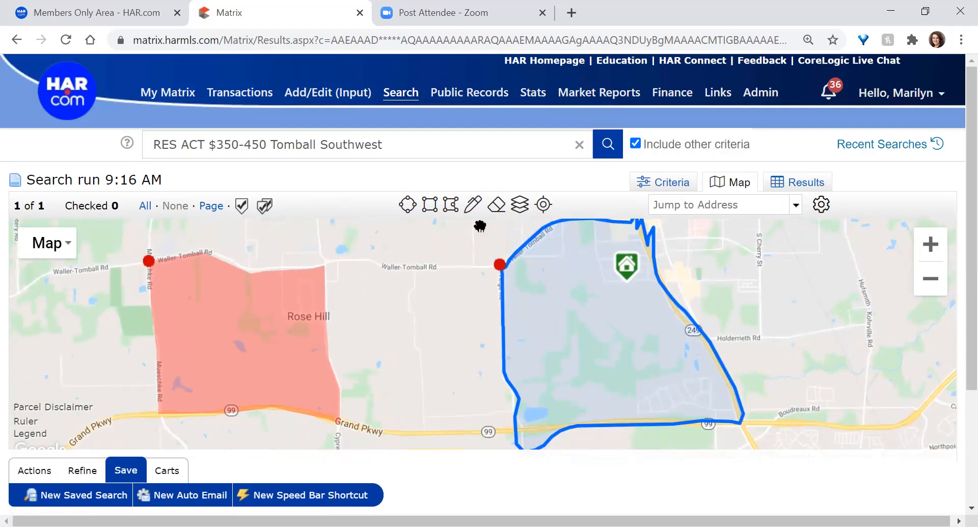
Add a 1.20-mile radius circle to the map, then clear all drawn shapes
left_click(408, 205)
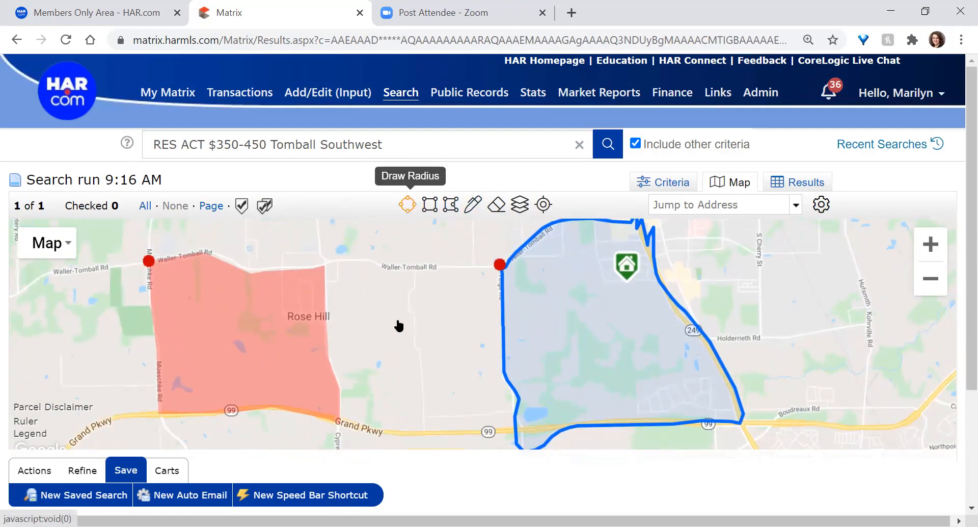
mouse_move(401, 340)
left_mouse_down()
mouse_move(457, 393)
mouse_move(419, 345)
mouse_move(452, 382)
mouse_move(430, 349)
mouse_move(468, 361)
mouse_move(496, 381)
mouse_move(500, 408)
mouse_move(491, 345)
left_mouse_up()
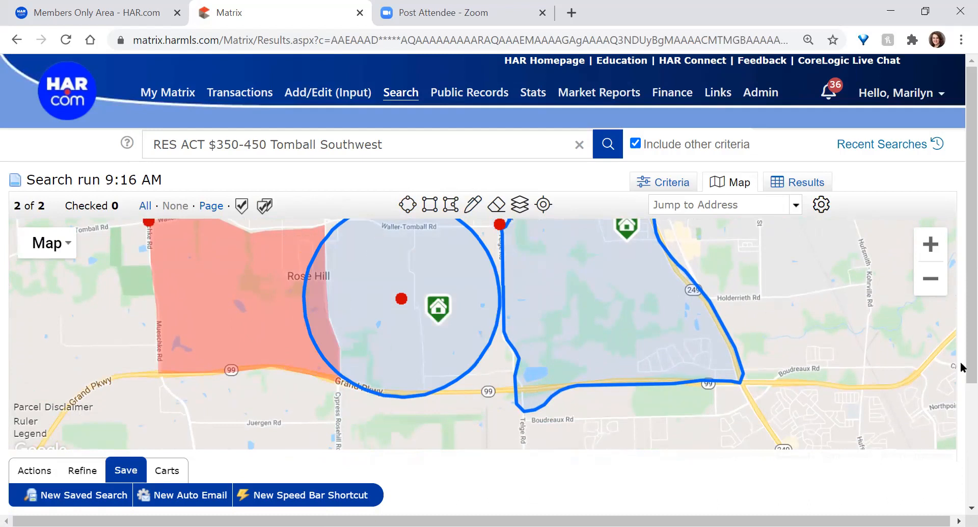
mouse_move(962, 341)
left_mouse_down()
mouse_move(961, 383)
mouse_move(961, 349)
left_mouse_up()
left_click_drag(789, 260, 802, 312)
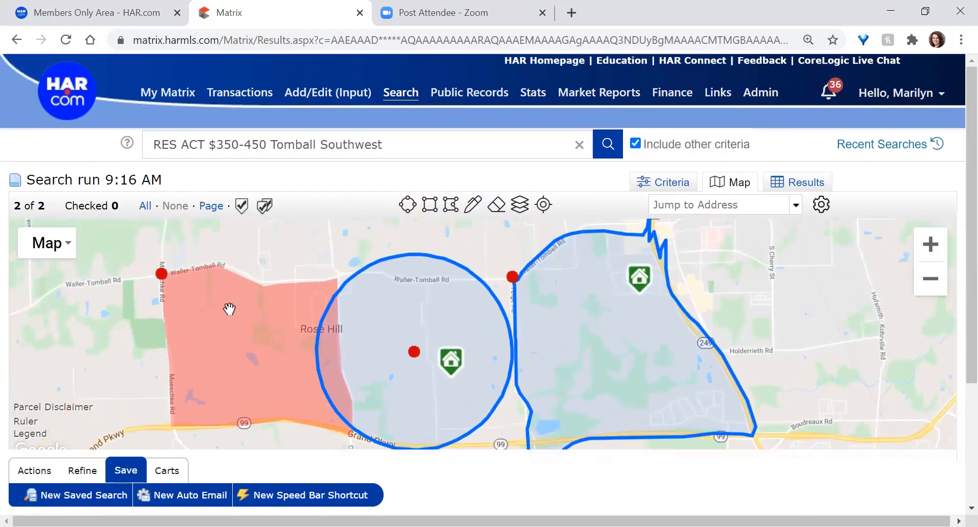
left_click(420, 358)
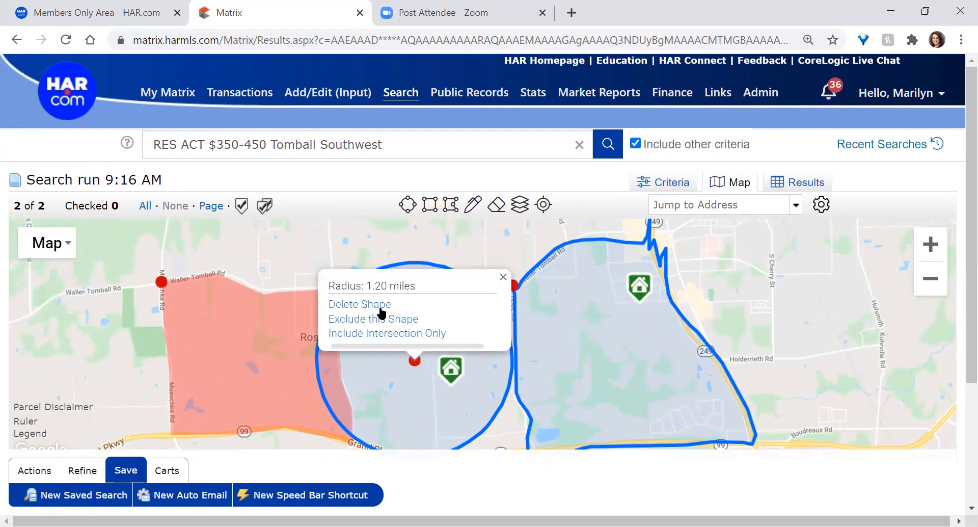
left_click(496, 205)
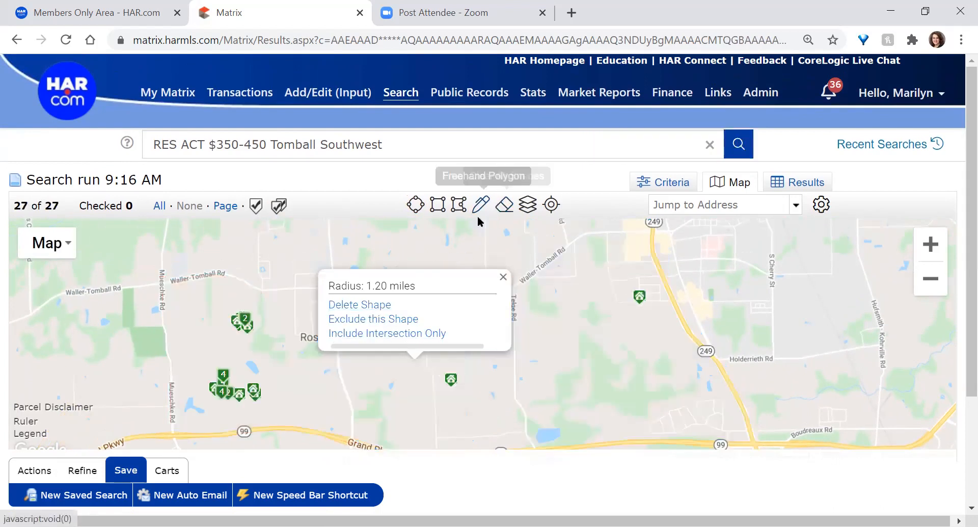
left_click(437, 206)
mouse_move(254, 282)
left_mouse_down()
mouse_move(273, 406)
mouse_move(340, 421)
left_mouse_up()
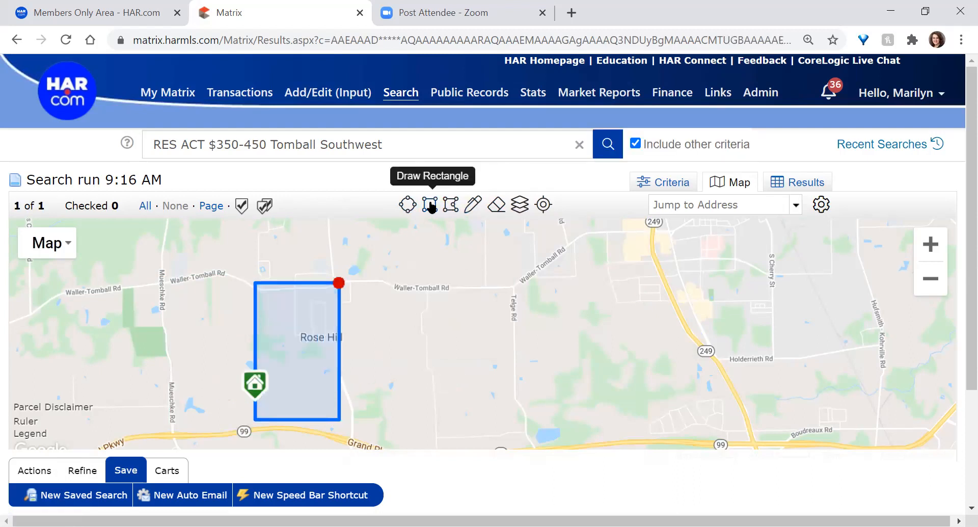
mouse_move(461, 270)
left_mouse_down()
mouse_move(471, 351)
mouse_move(622, 458)
mouse_move(618, 407)
left_mouse_up()
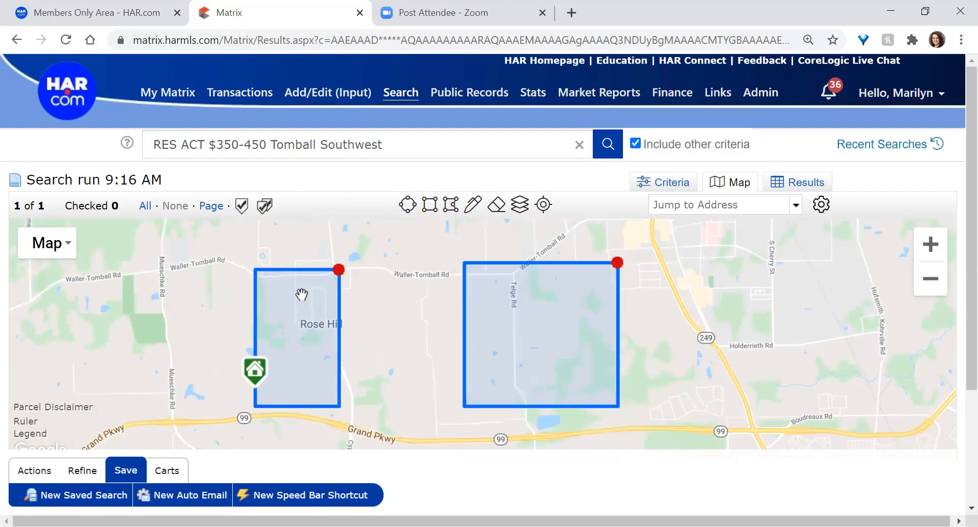
left_click(339, 269)
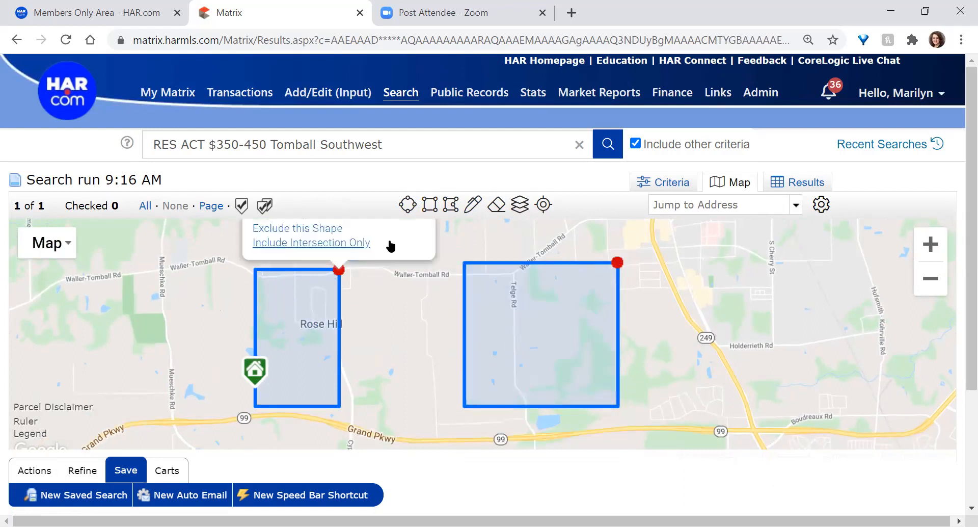
left_click(407, 207)
mouse_move(400, 418)
left_mouse_down()
mouse_move(321, 415)
mouse_move(259, 382)
mouse_move(206, 378)
left_mouse_up()
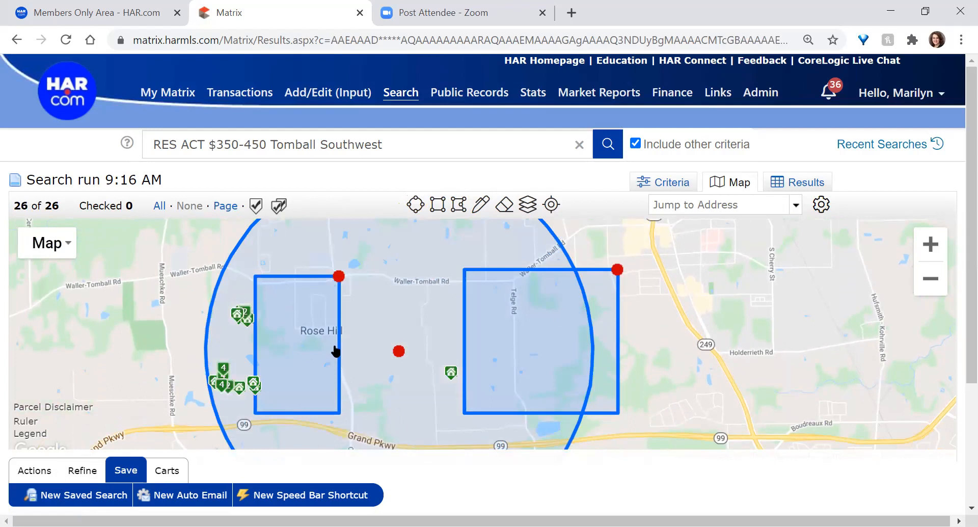
left_click(328, 391)
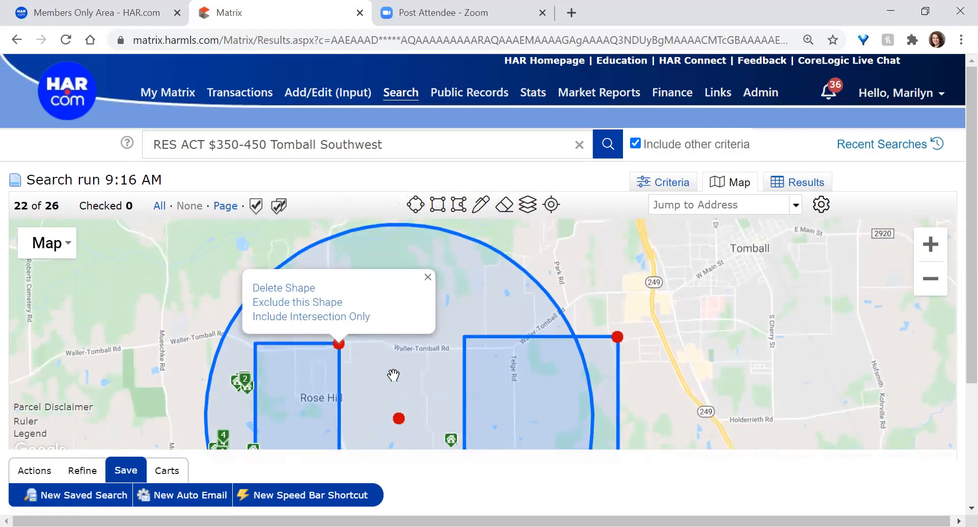
left_click(394, 375)
mouse_move(439, 375)
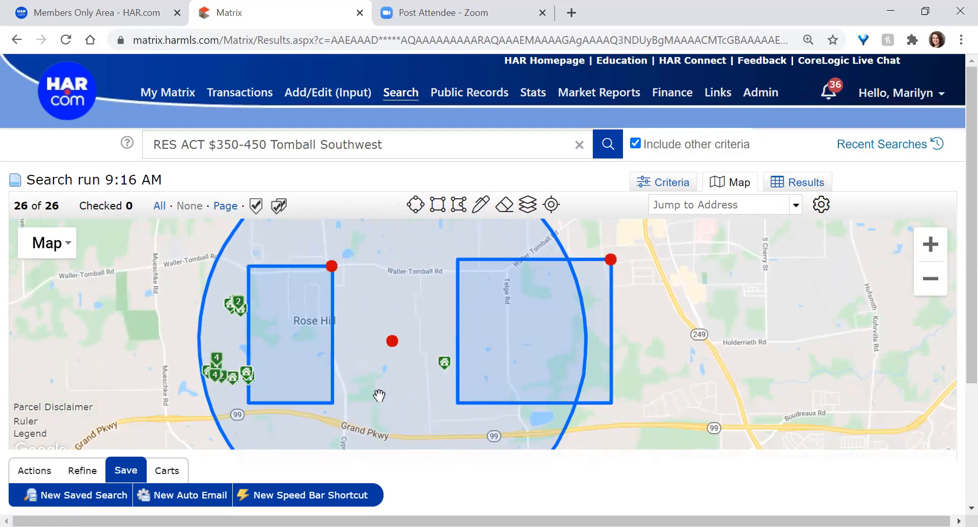
left_click(389, 355)
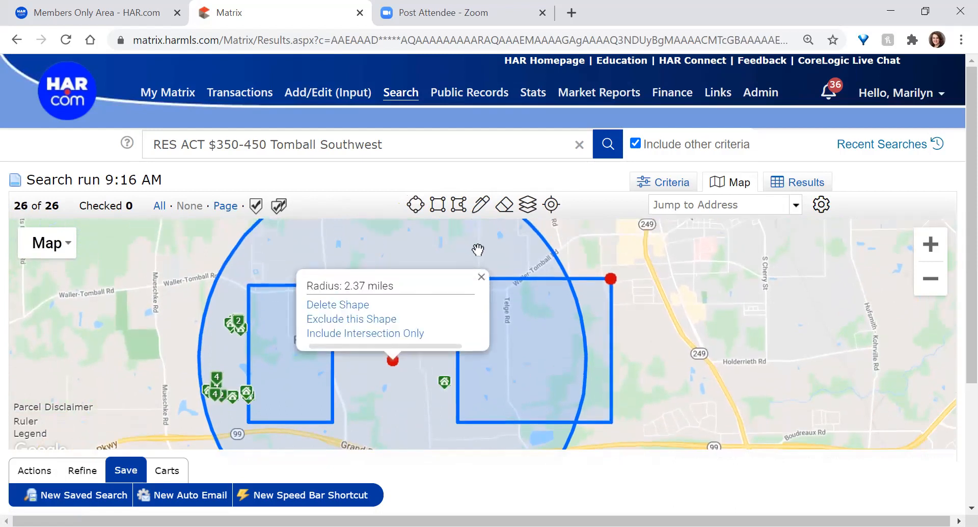
left_click(478, 249)
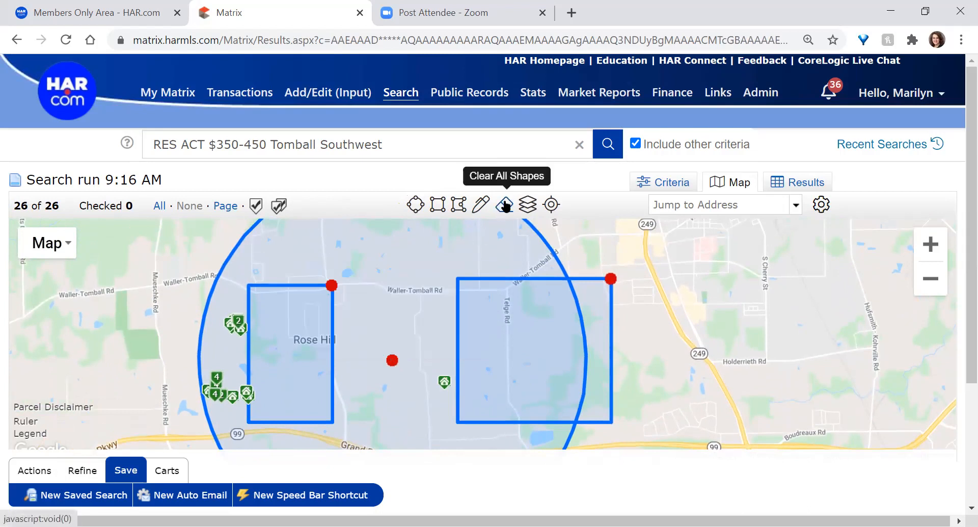
left_click(506, 206)
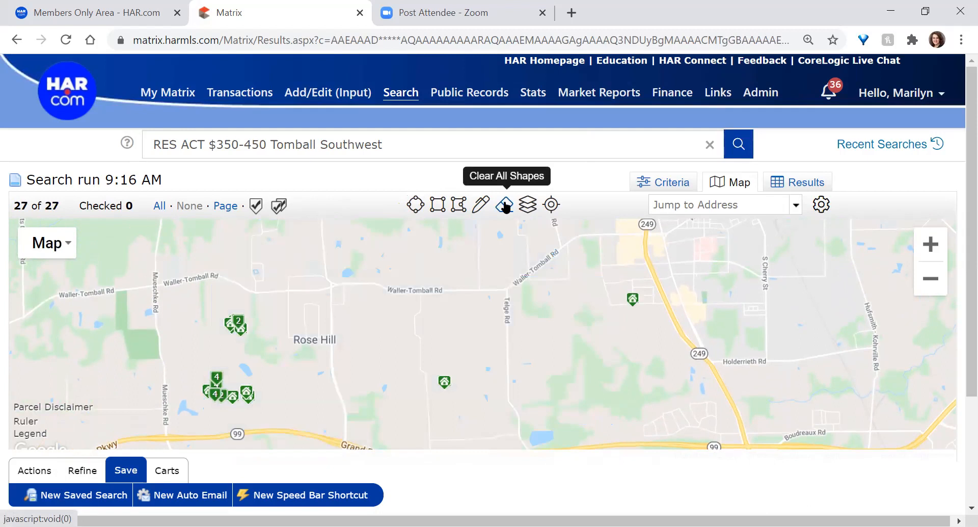
Try the unavailable Parcel layer, then move the map toward Tomball and Spring
left_click(530, 206)
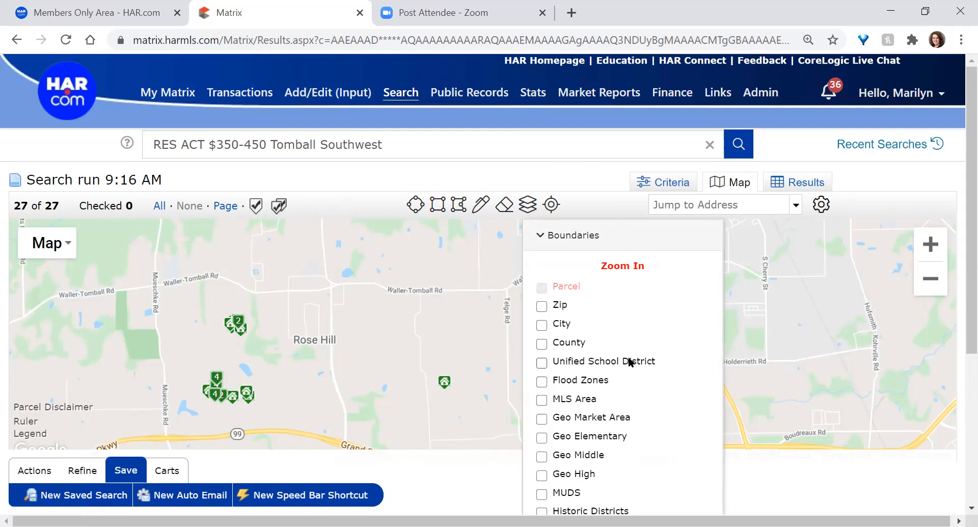
double_click(568, 287)
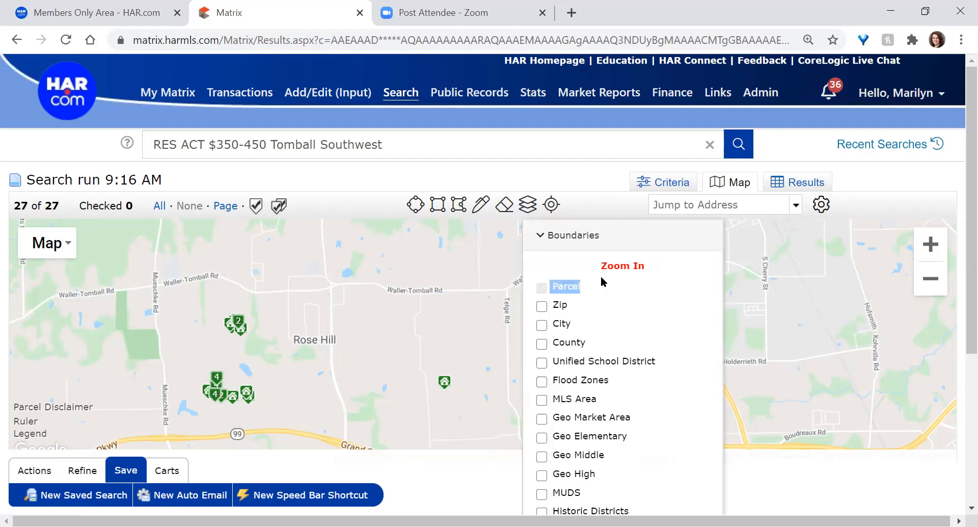
double_click(623, 264)
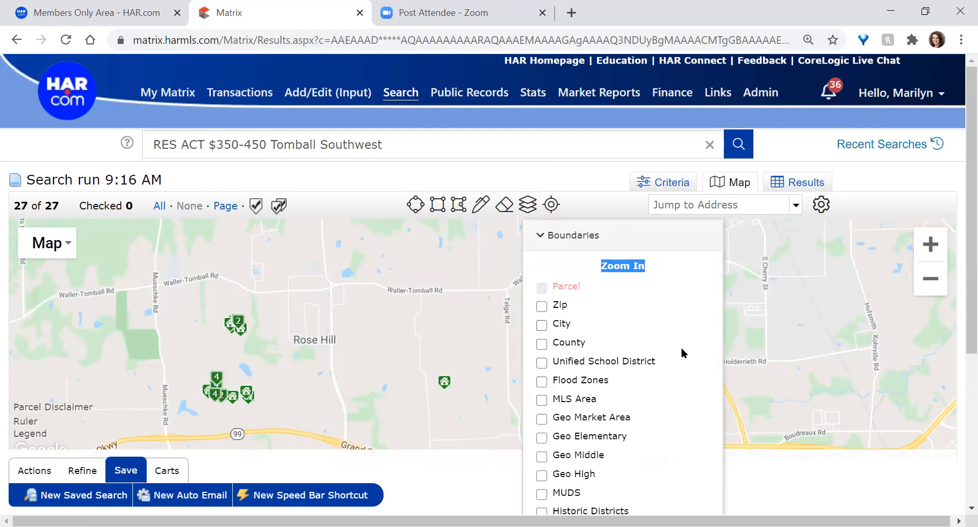
scroll(663, 402, "down", 3)
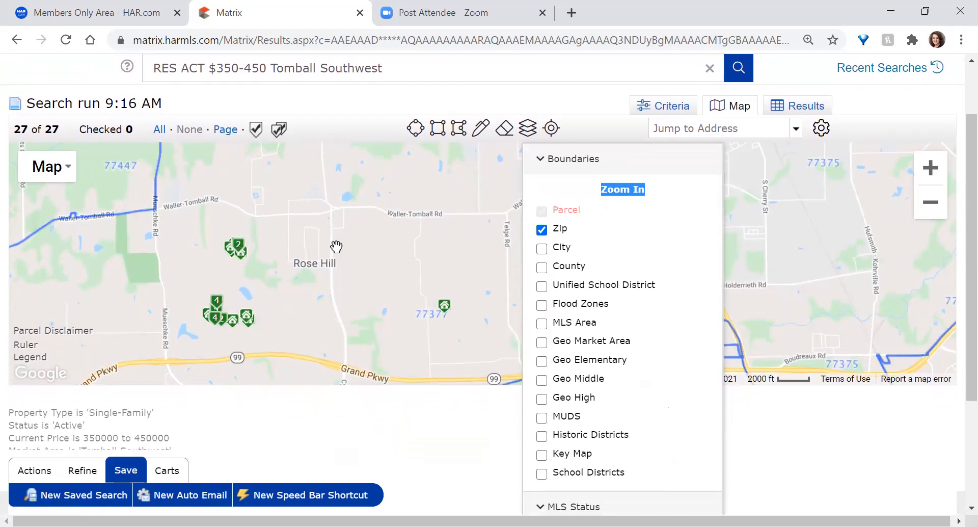
scroll(336, 247, "down", 1)
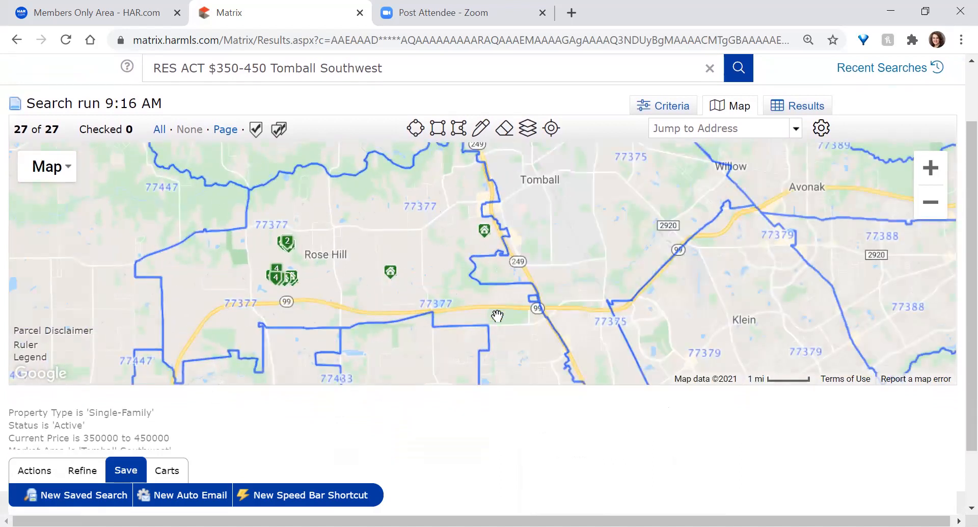
scroll(760, 291, "down", 1)
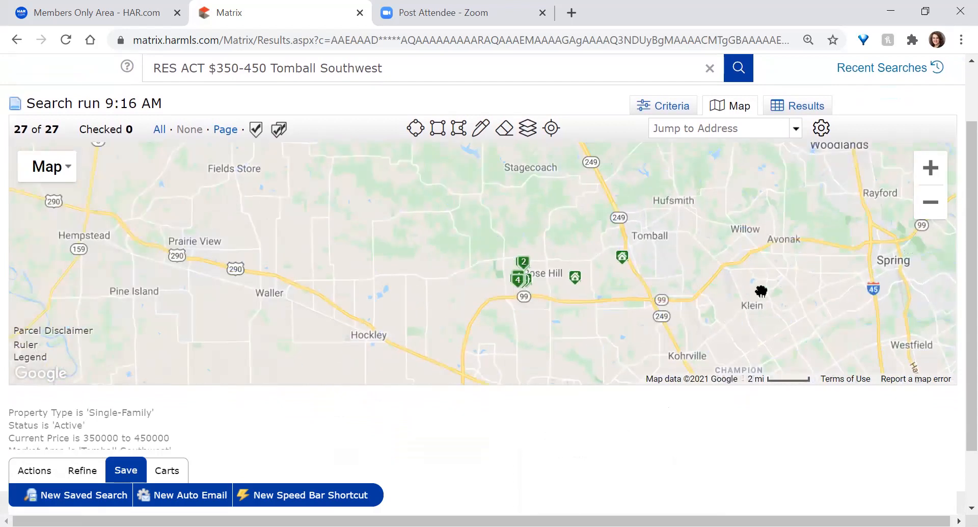
scroll(735, 291, "up", 1)
left_click_drag(629, 242, 367, 352)
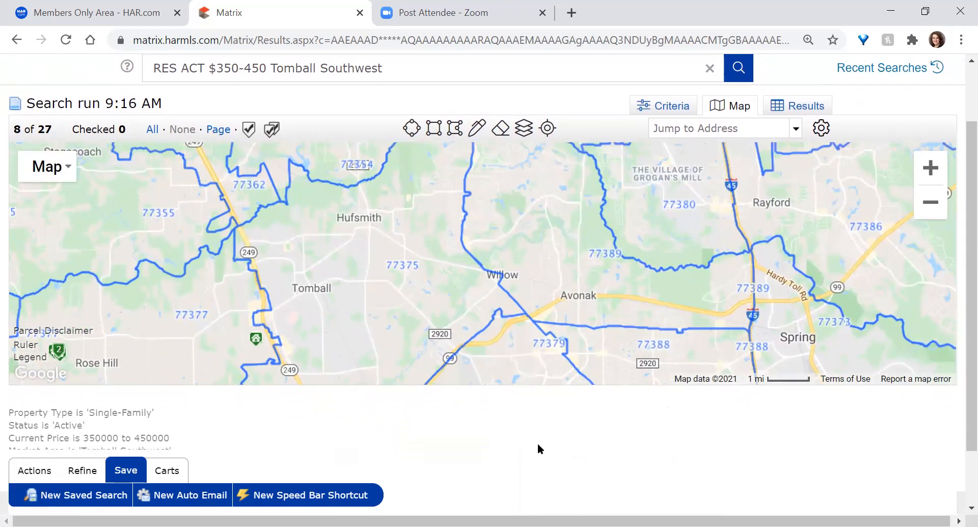
Set browser zoom to 80% and switch off the Zip boundary layer
key("ctrl+minus")
key("ctrl+minus")
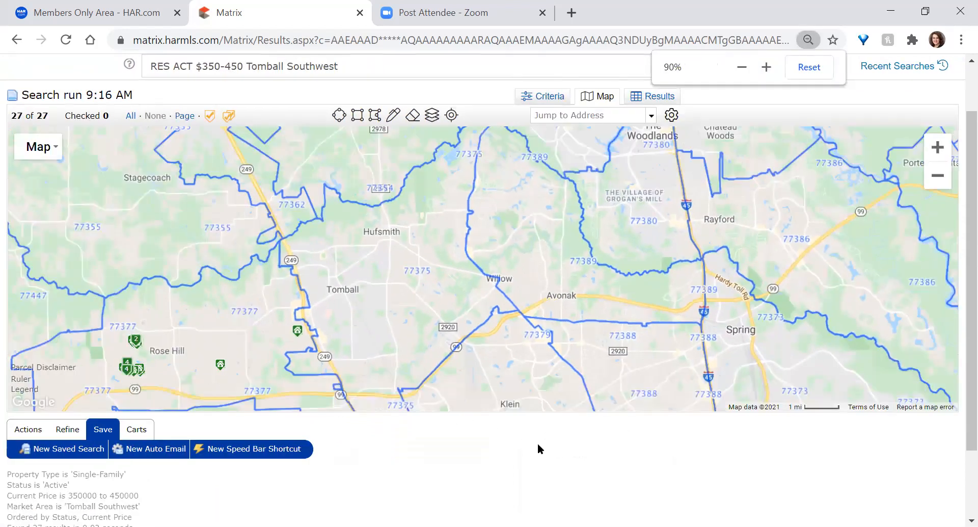
key("ctrl+minus")
key("ctrl+minus")
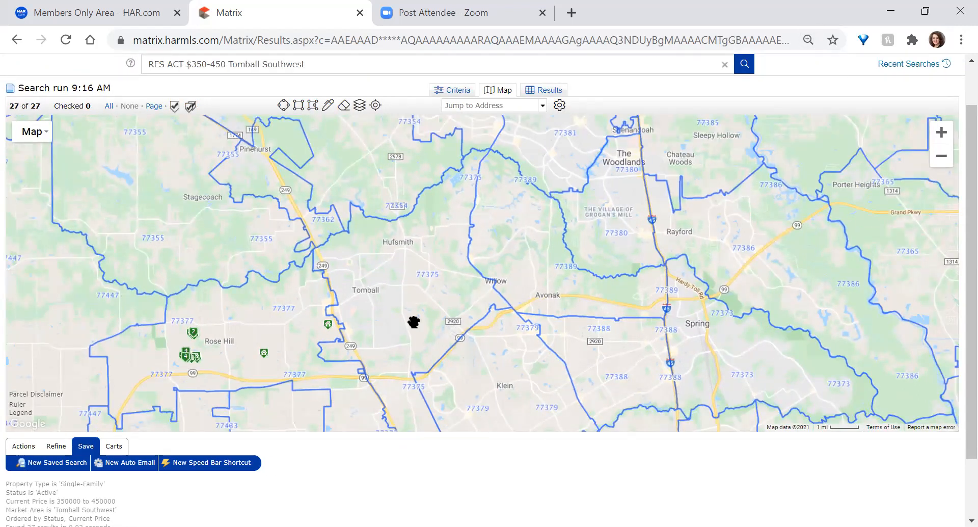
left_click(361, 106)
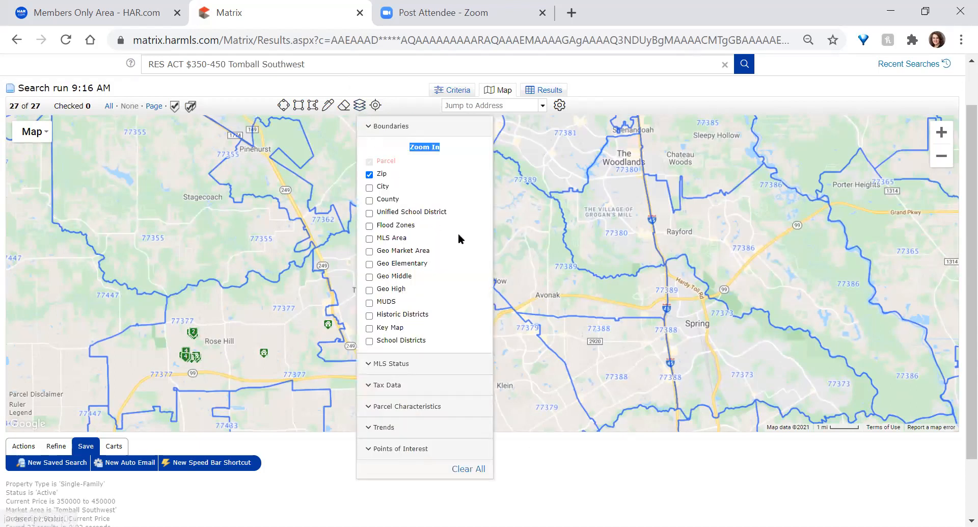
key("ctrl+plus")
key("ctrl+plus")
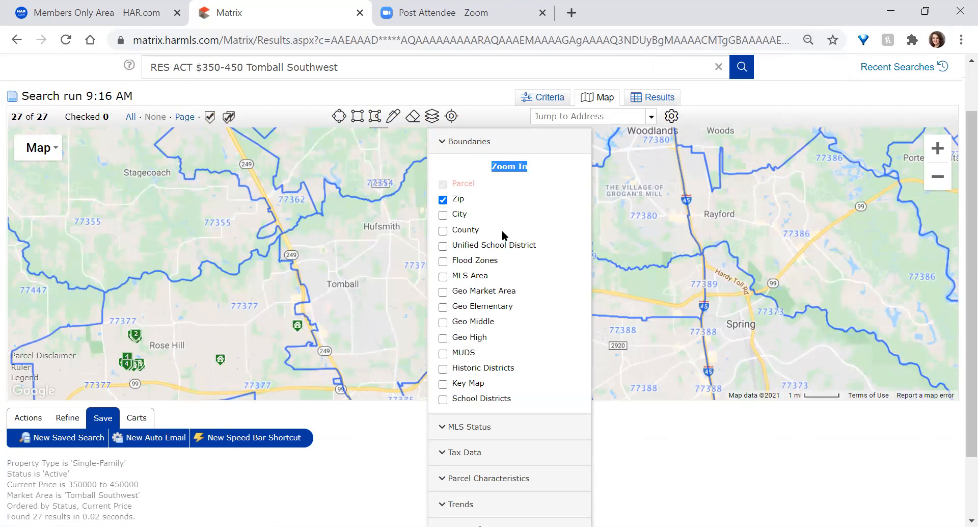
left_click(443, 199)
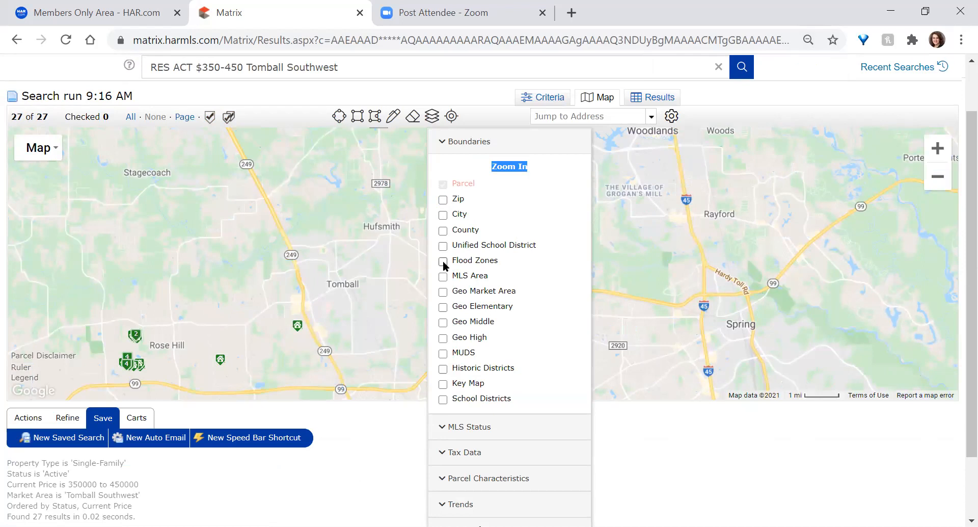
Turn on the Flood Zones overlay and review its floodway and floodplain legend entries
left_click(443, 262)
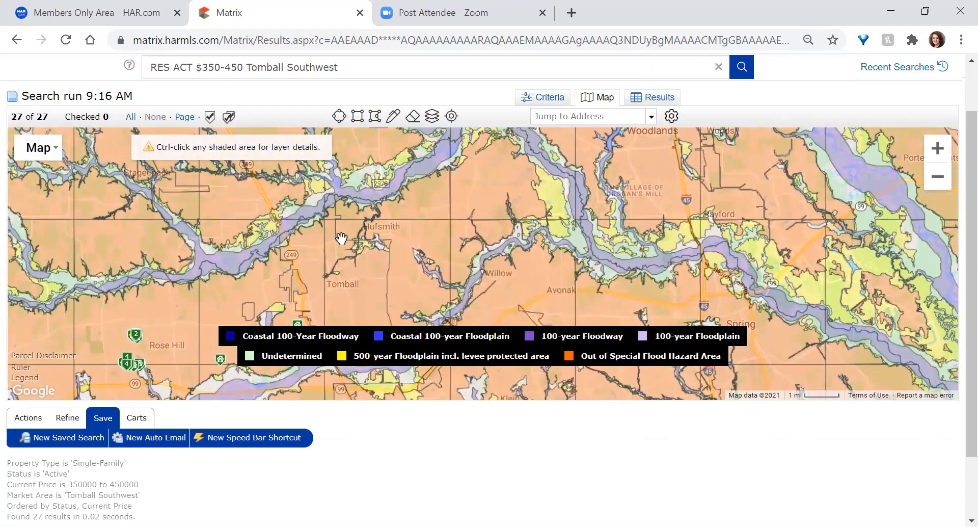
scroll(342, 238, "down", 1)
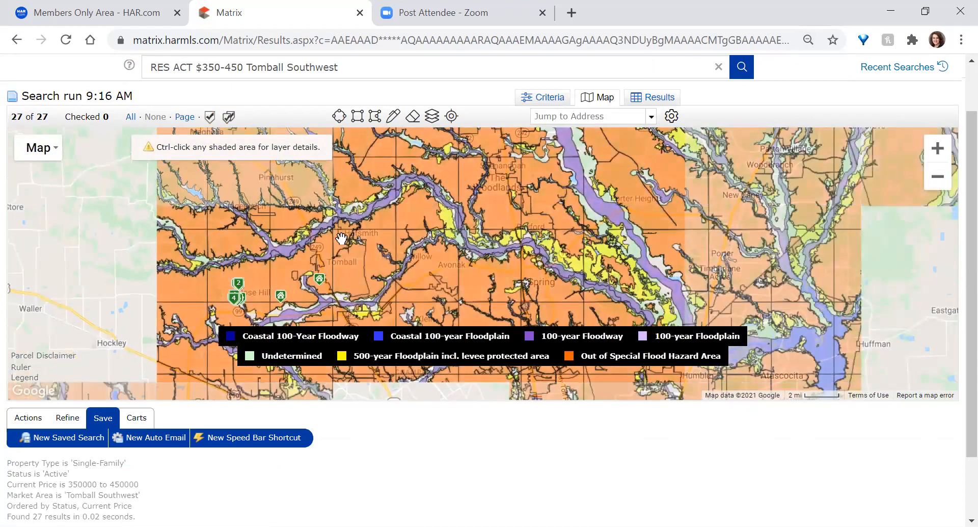
left_click_drag(594, 356, 696, 353)
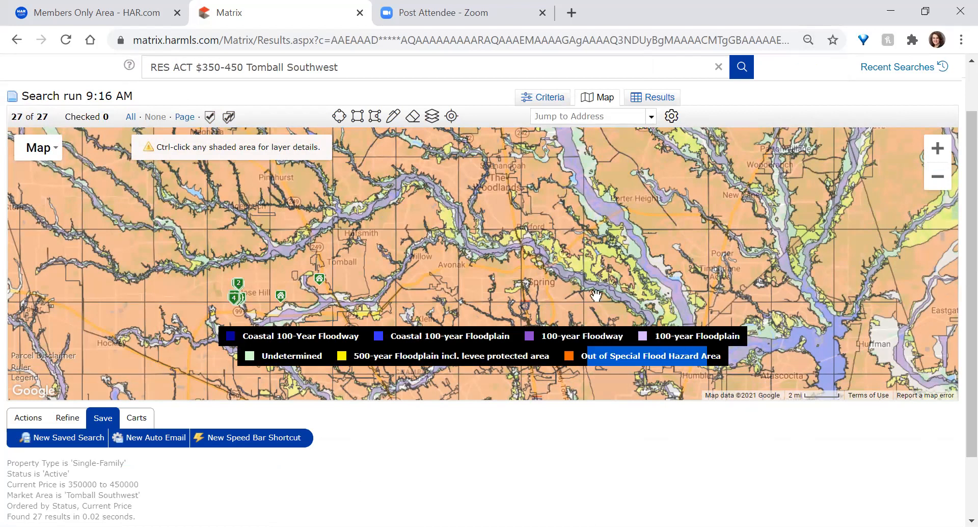
left_click_drag(698, 335, 259, 323)
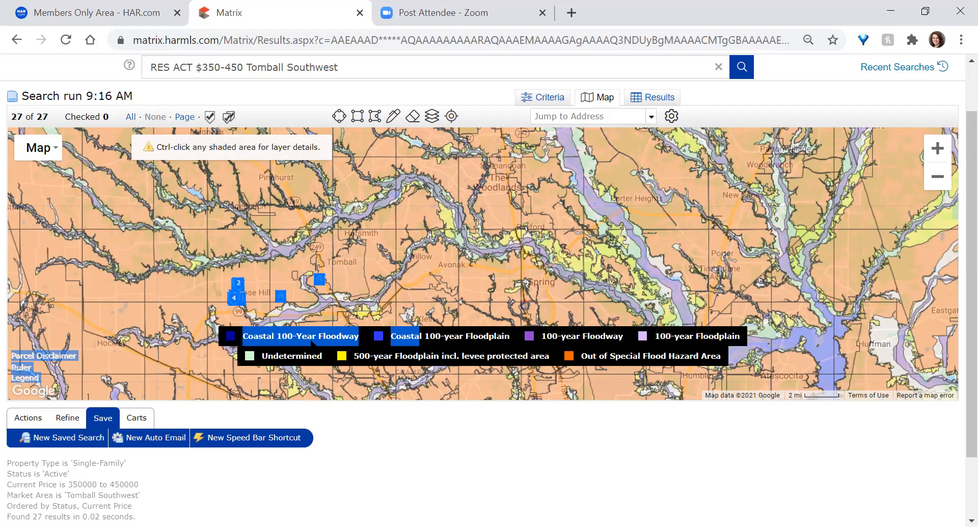
left_click(314, 342)
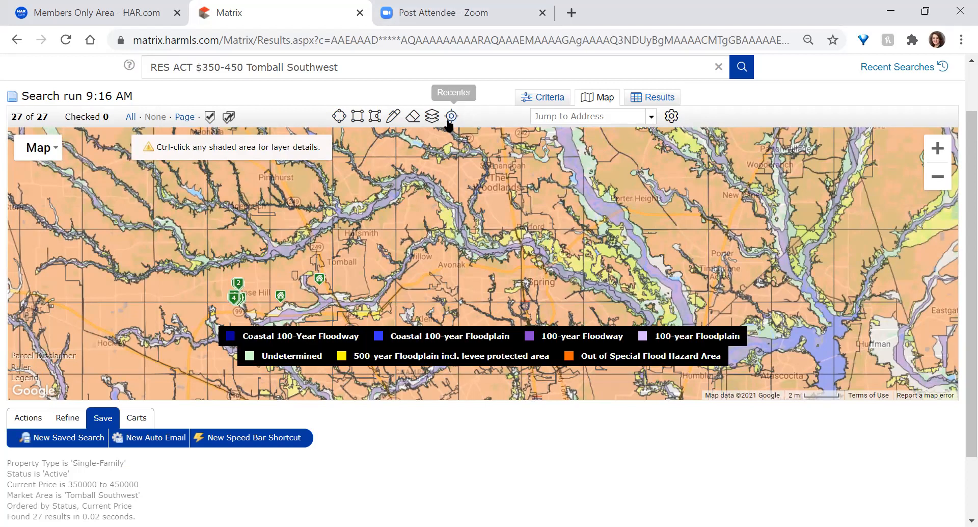
left_click(432, 116)
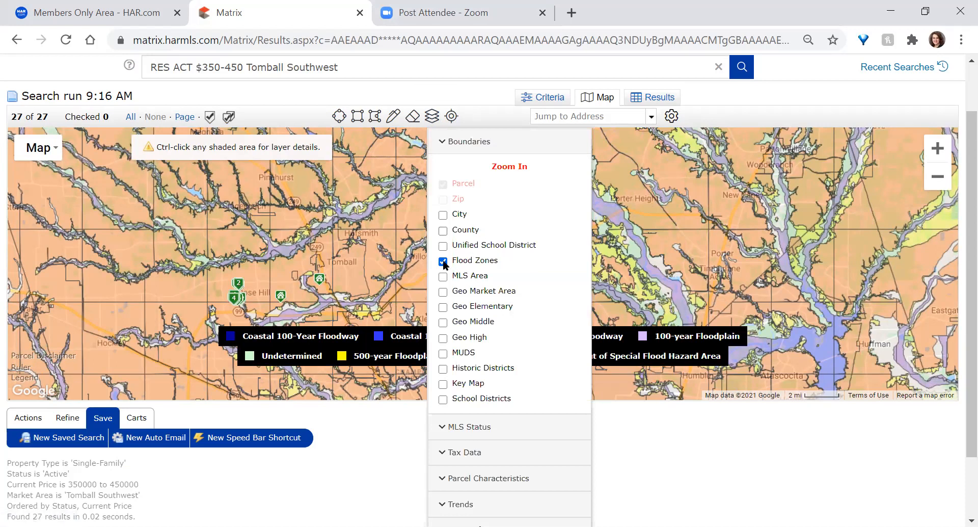
Replace the Flood Zones overlay with the Geo Market Area boundary layer
left_click(443, 261)
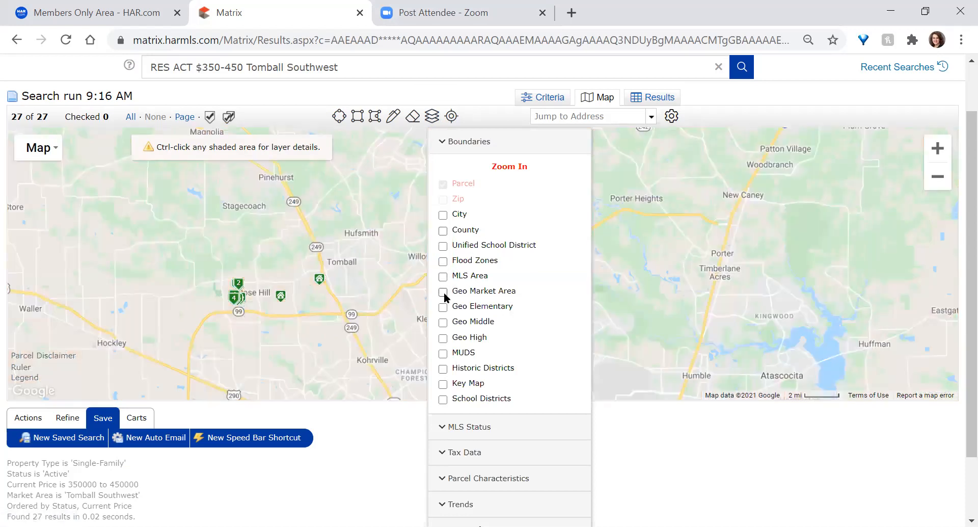
left_click(444, 292)
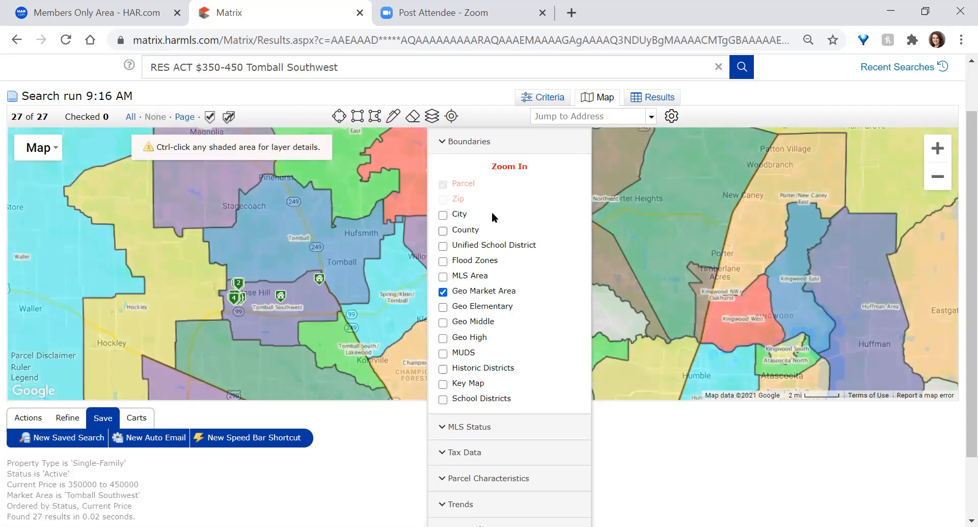
left_click(432, 116)
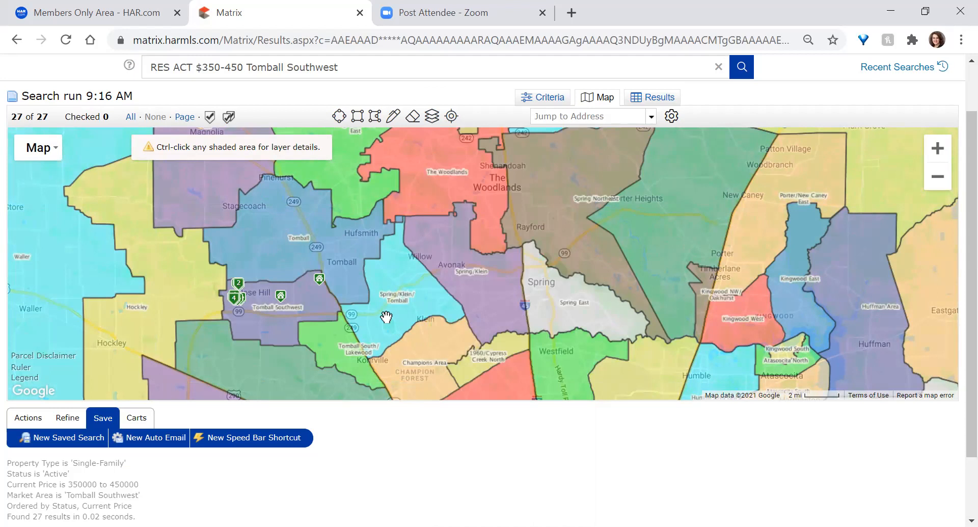
scroll(386, 317, "up", 1)
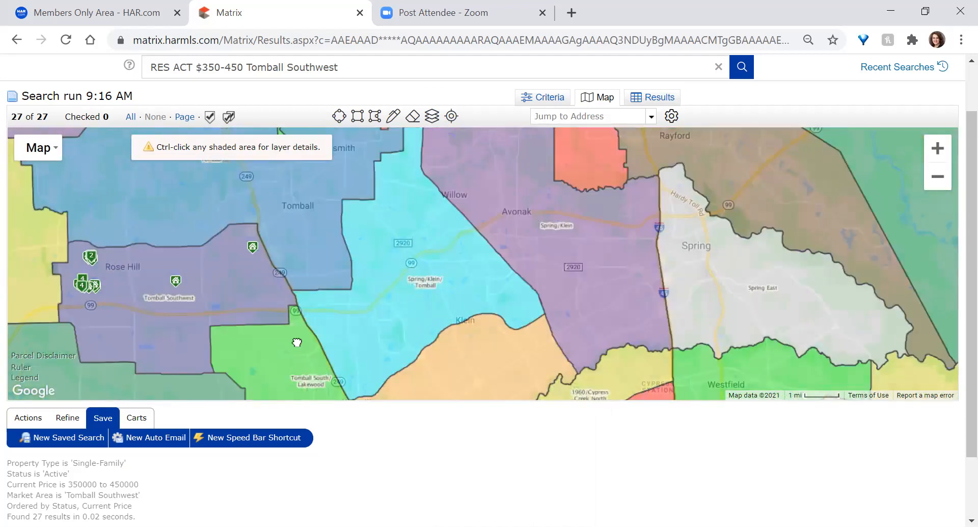
left_click_drag(297, 342, 312, 234)
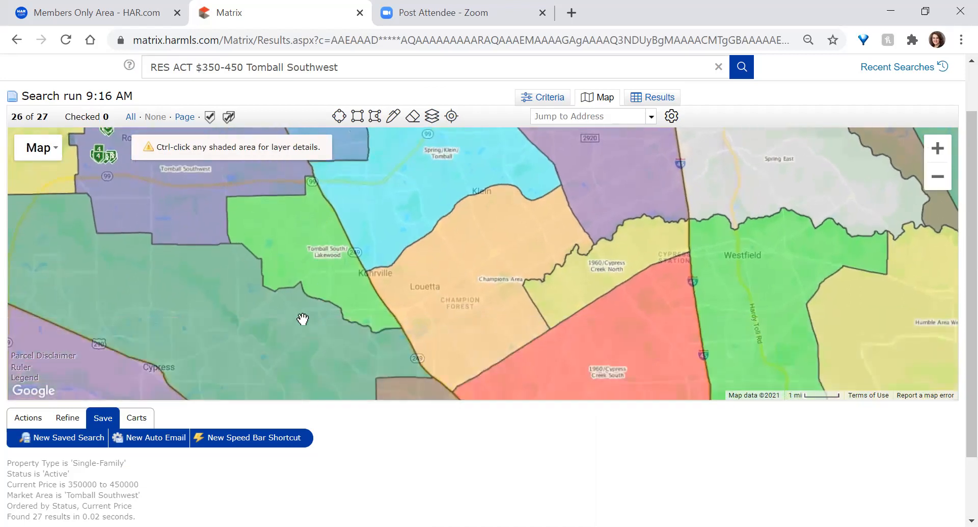
Explore market areas north toward Lake Conroe, New Waverly and Willis, zooming the page out
scroll(304, 320, "down", 2)
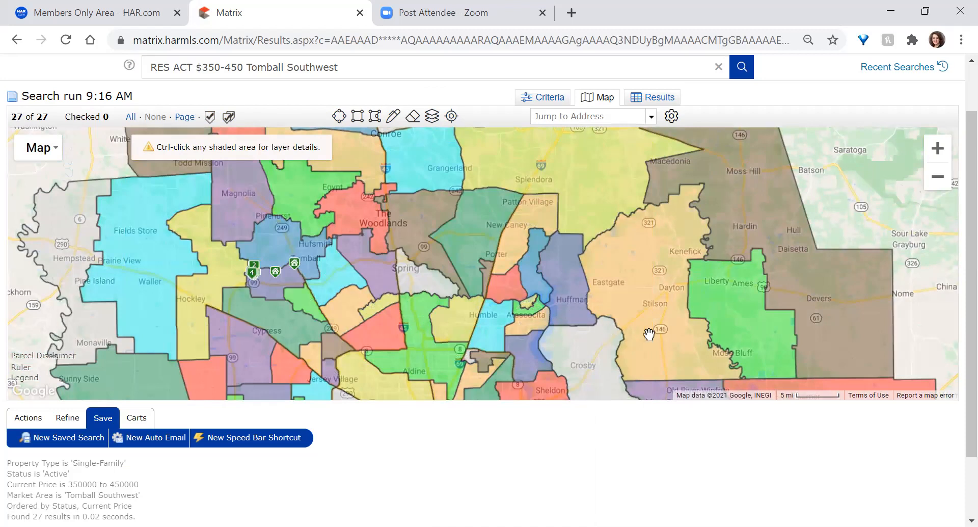
left_click_drag(616, 249, 713, 420)
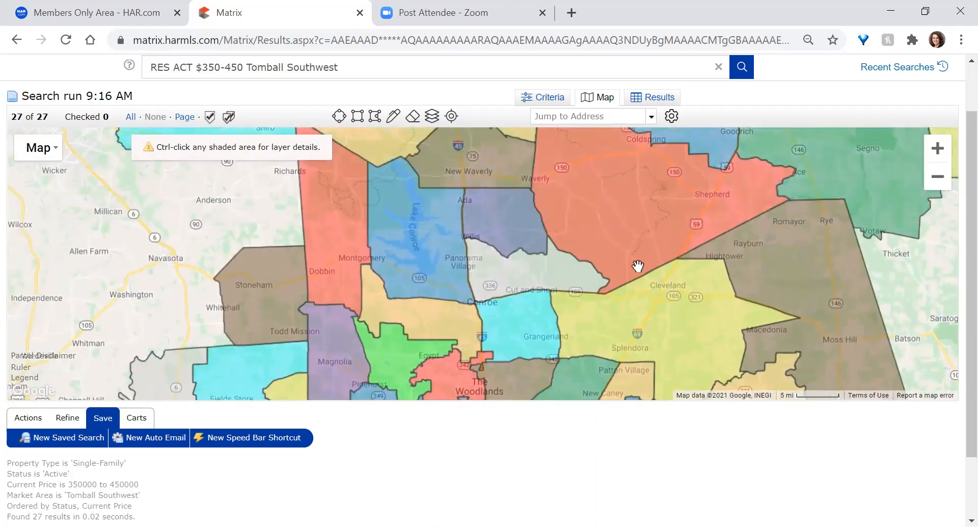
left_click_drag(638, 266, 710, 340)
scroll(494, 293, "up", 1)
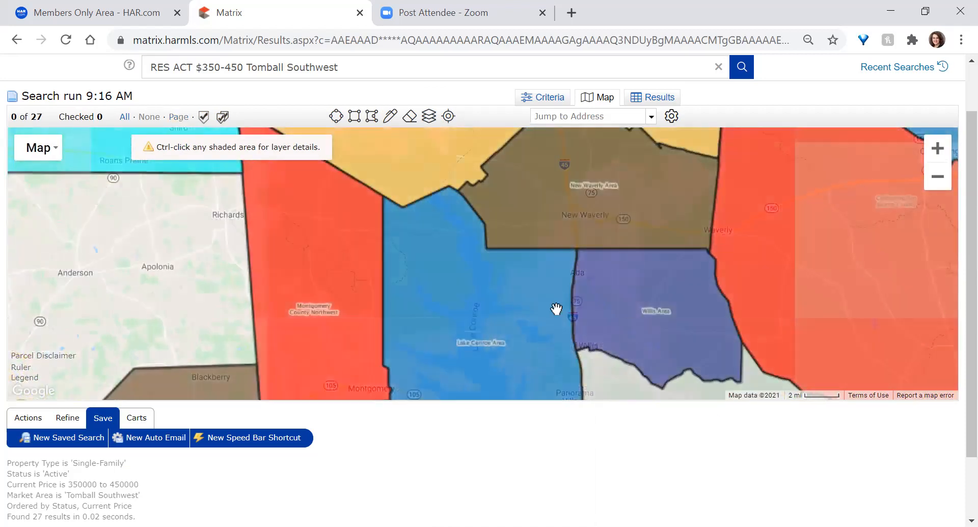
left_click_drag(695, 339, 687, 275)
scroll(515, 312, "down", 3)
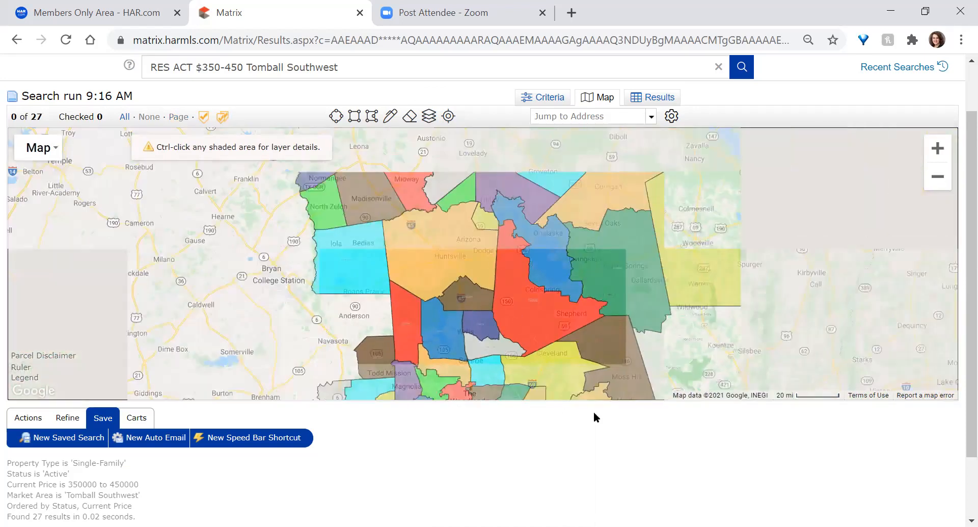
key("ctrl+minus")
key("ctrl+minus")
key("ctrl+minus")
key("ctrl+minus")
key("ctrl+minus")
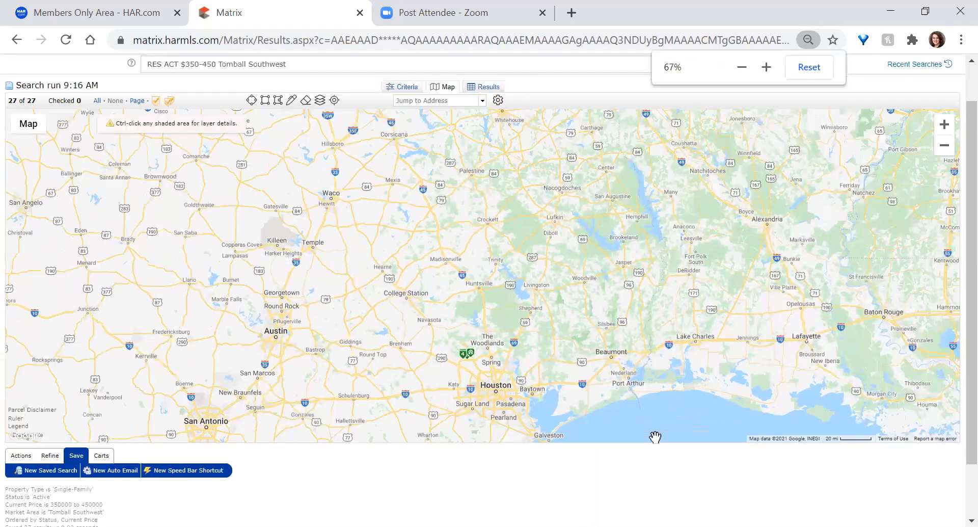
Explore the market areas from the Gulf coast to north of Houston and back
scroll(504, 390, "up", 1)
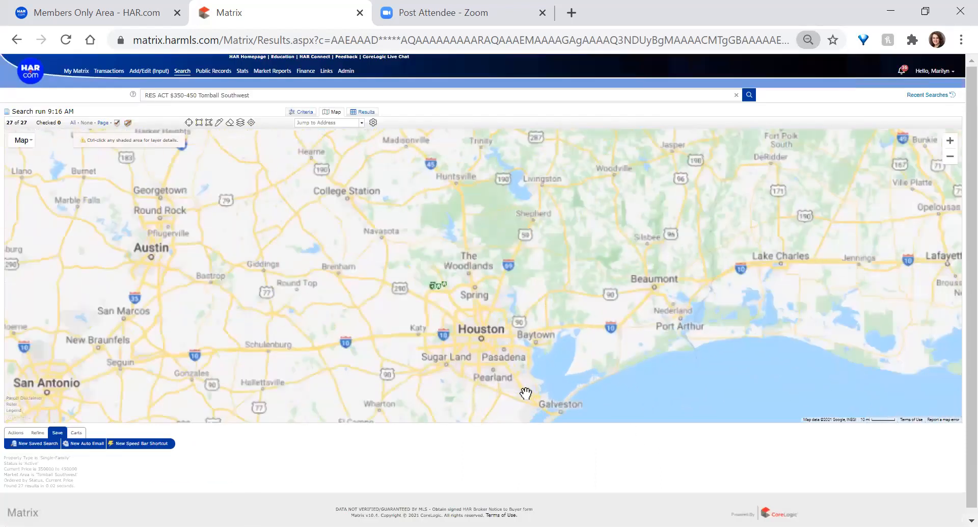
left_click_drag(599, 352, 597, 259)
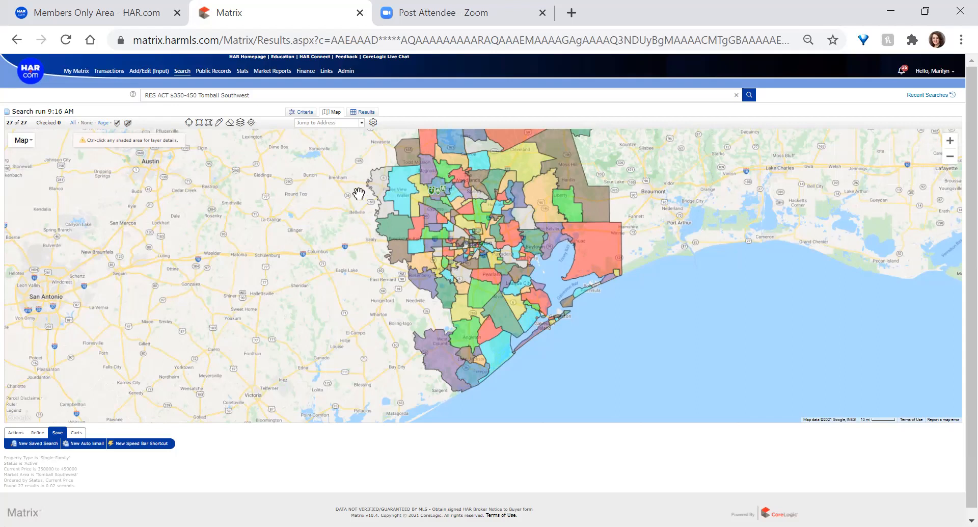
left_click_drag(452, 192, 451, 406)
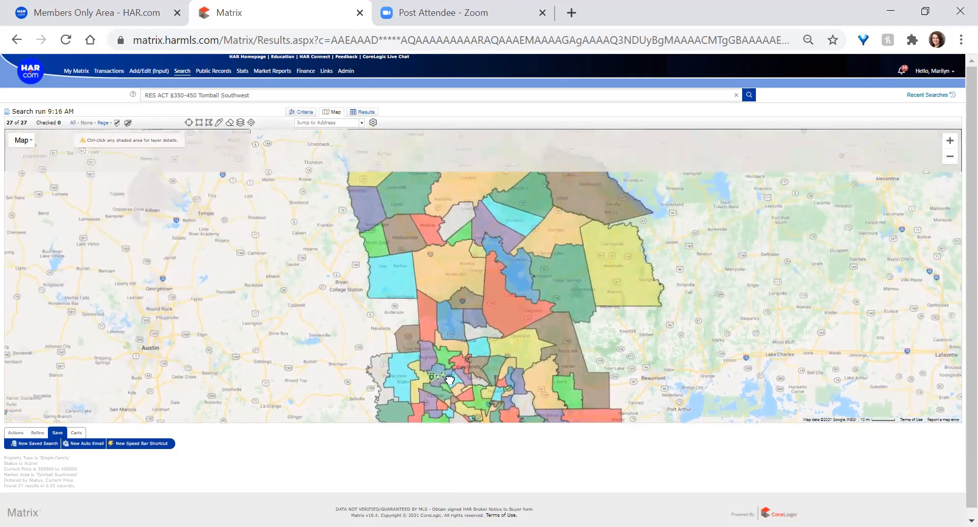
left_click_drag(497, 207, 481, 252)
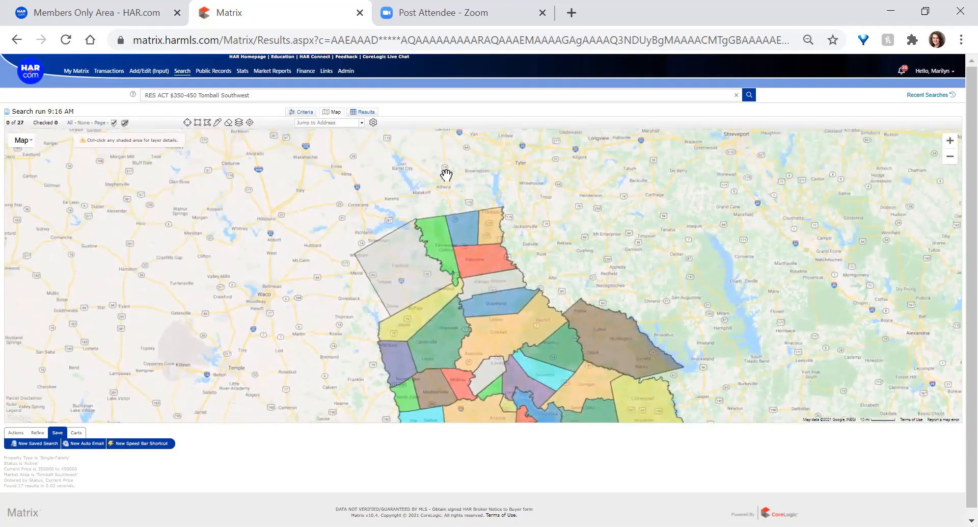
left_click_drag(505, 352, 501, 153)
scroll(454, 285, "up", 3)
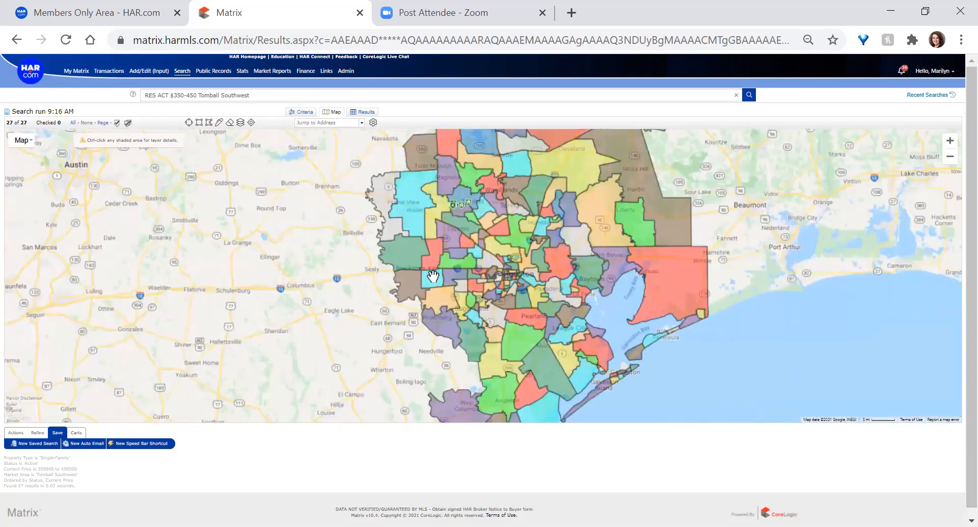
scroll(502, 314, "up", 1)
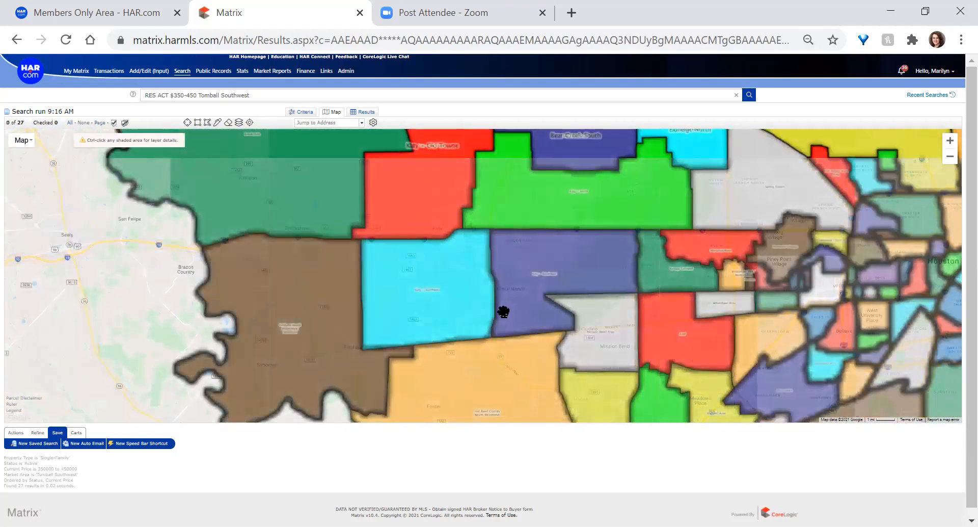
scroll(504, 312, "up", 1)
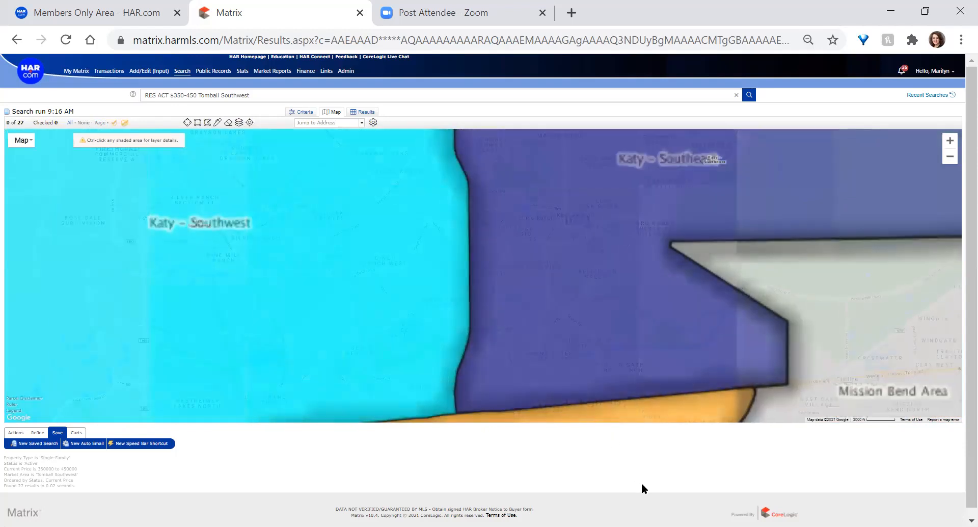
key("ctrl+plus")
key("ctrl+plus")
key("ctrl+plus")
key("ctrl+plus")
key("ctrl+plus")
key("ctrl+plus")
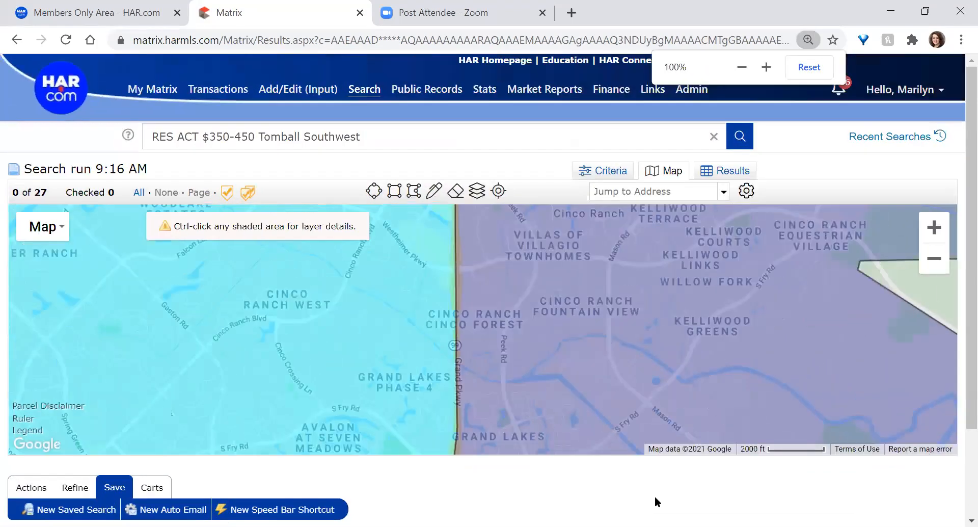
Switch off the Geo Market Area boundary layer
scroll(504, 331, "down", 1)
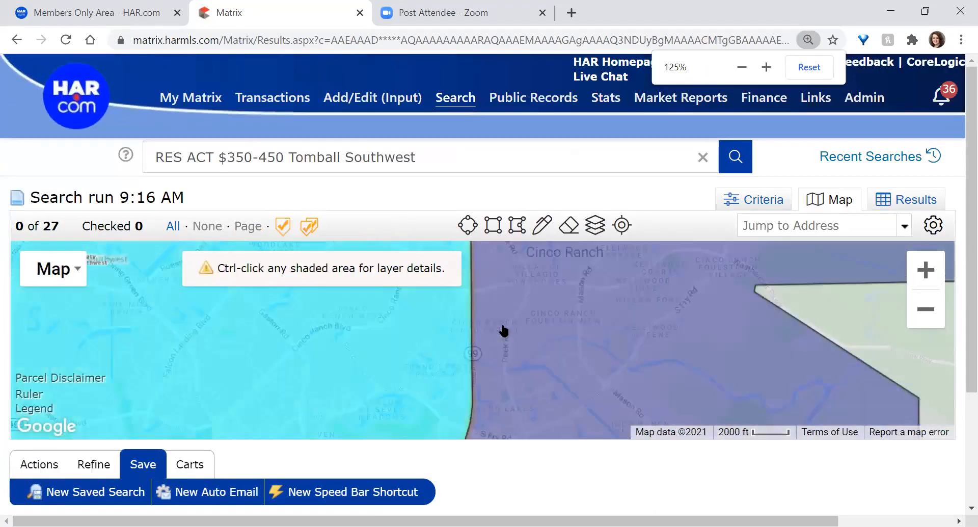
scroll(603, 298, "down", 3)
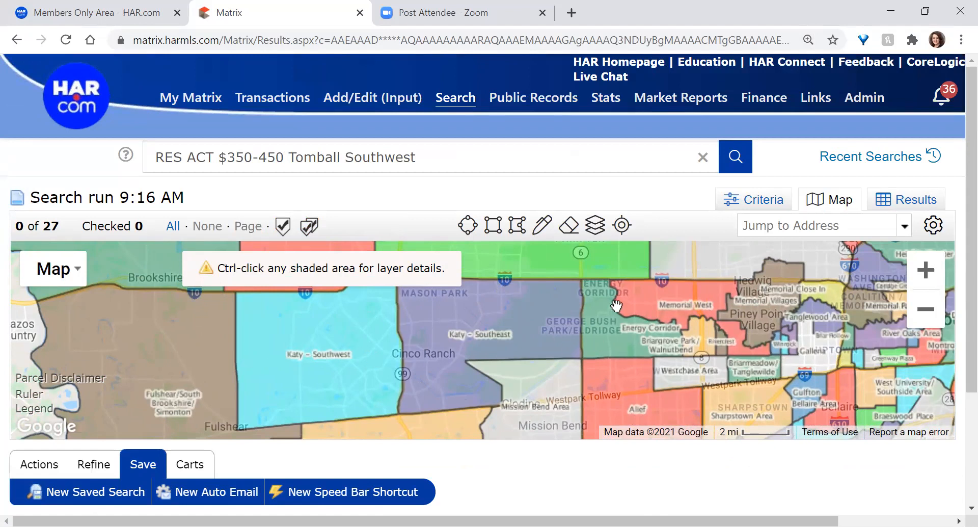
scroll(513, 338, "down", 1)
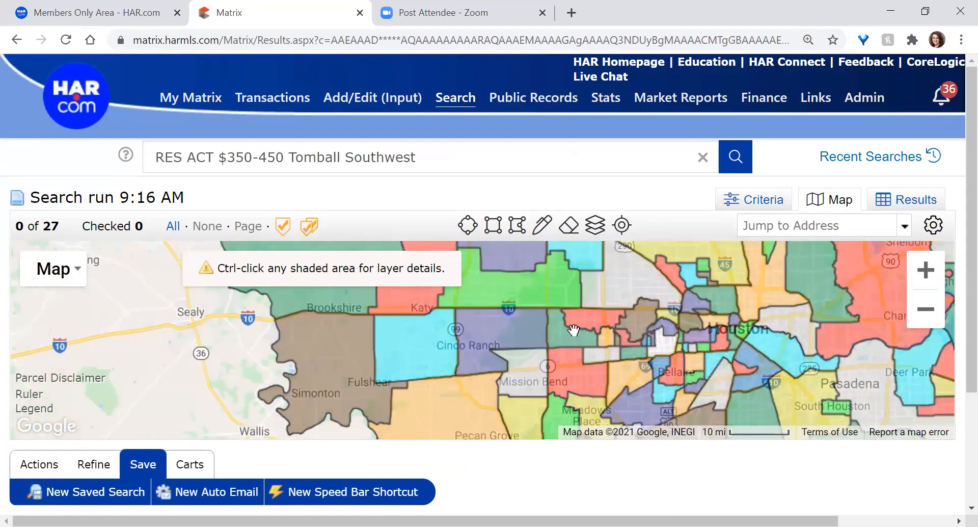
scroll(576, 334, "down", 1)
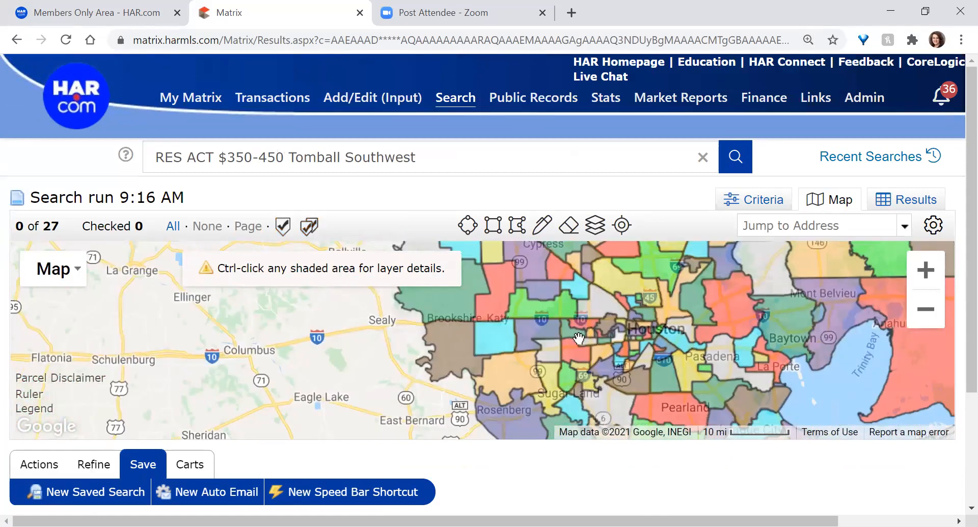
left_click(596, 227)
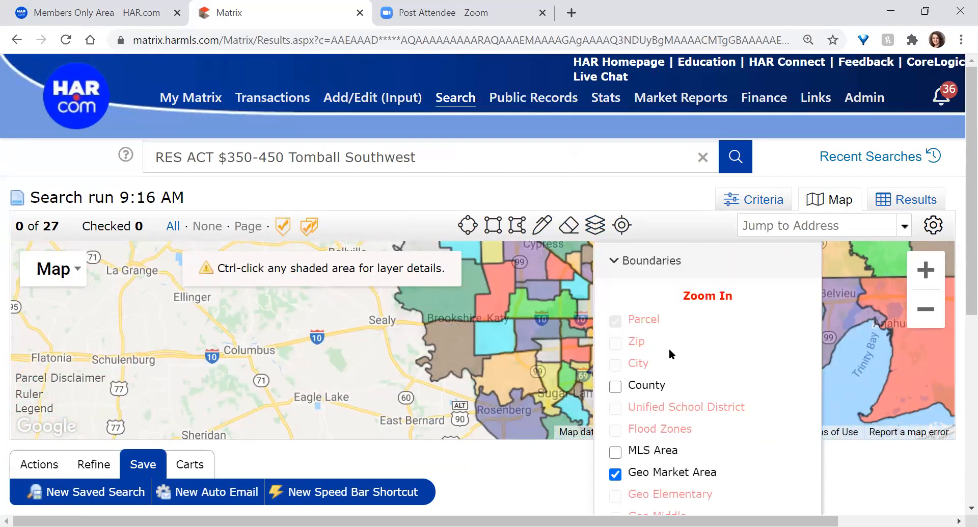
key("ctrl+minus")
key("ctrl+minus")
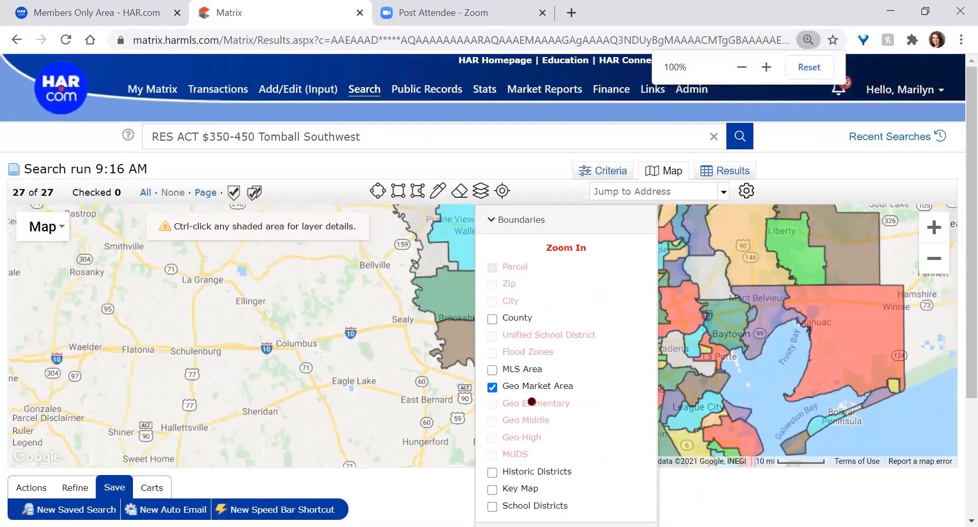
left_click(492, 388)
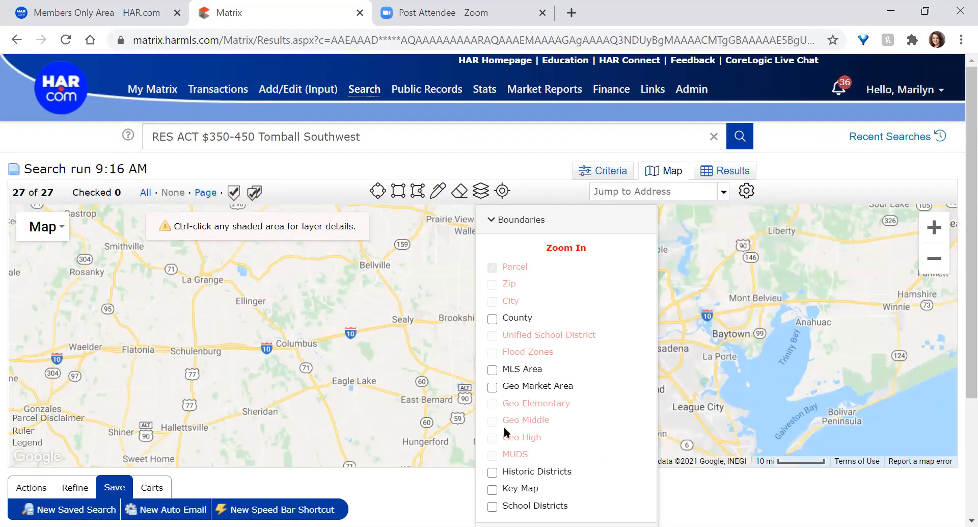
Recenter the map on the search results
scroll(416, 412, "up", 1)
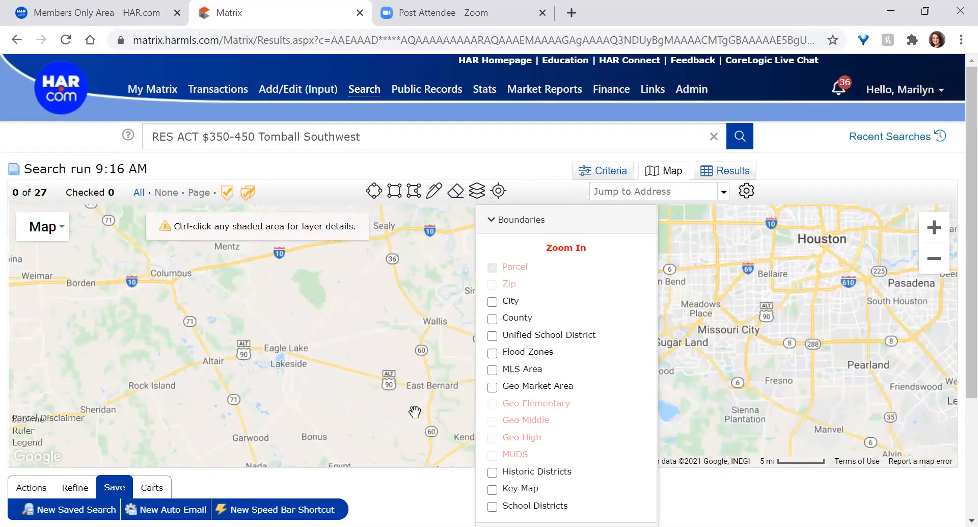
scroll(415, 412, "up", 2)
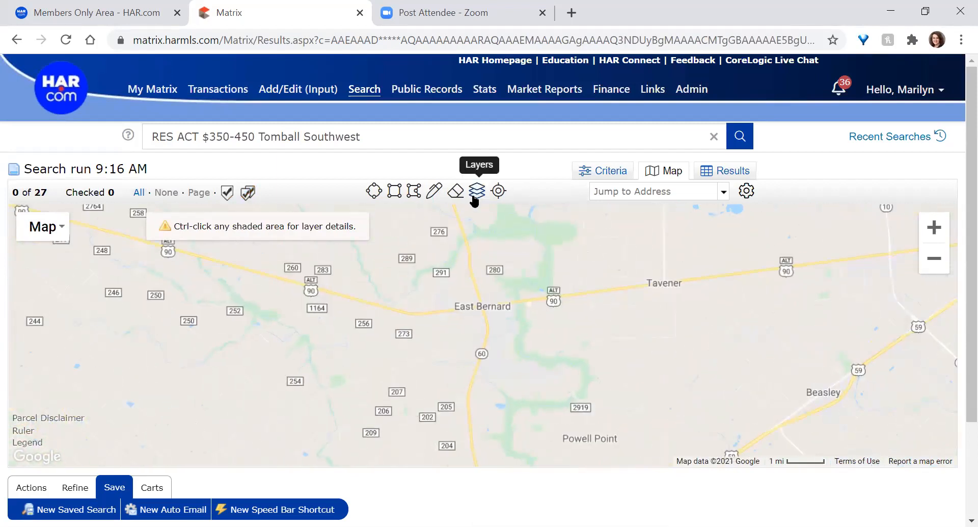
left_click(477, 191)
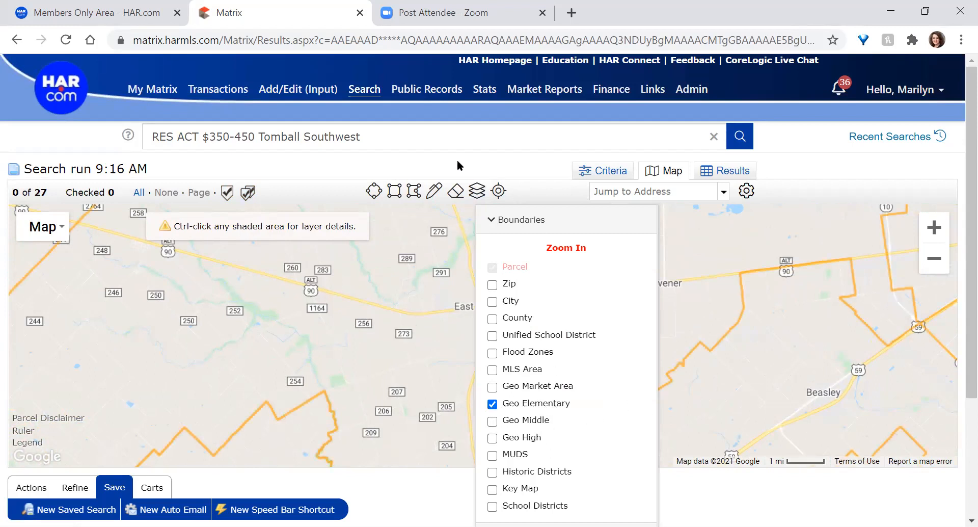
left_click(499, 191)
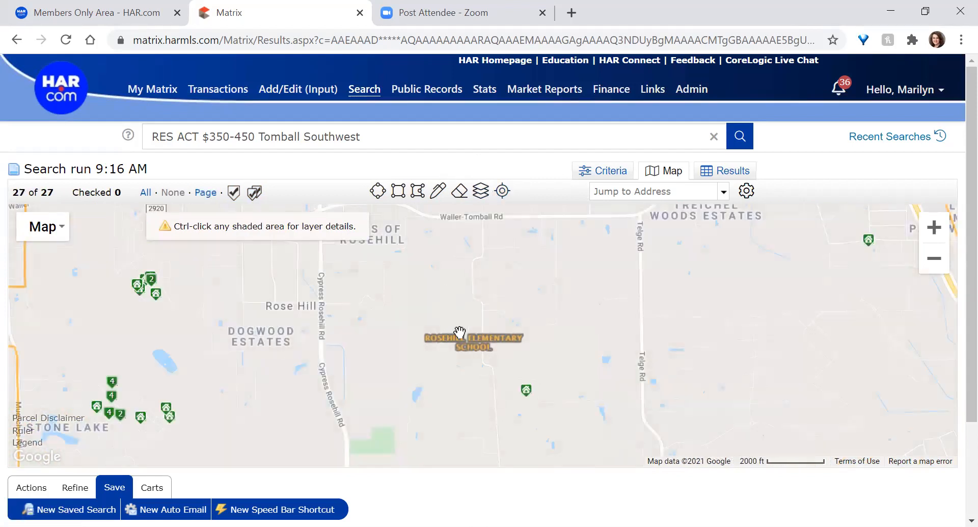
scroll(460, 332, "down", 2)
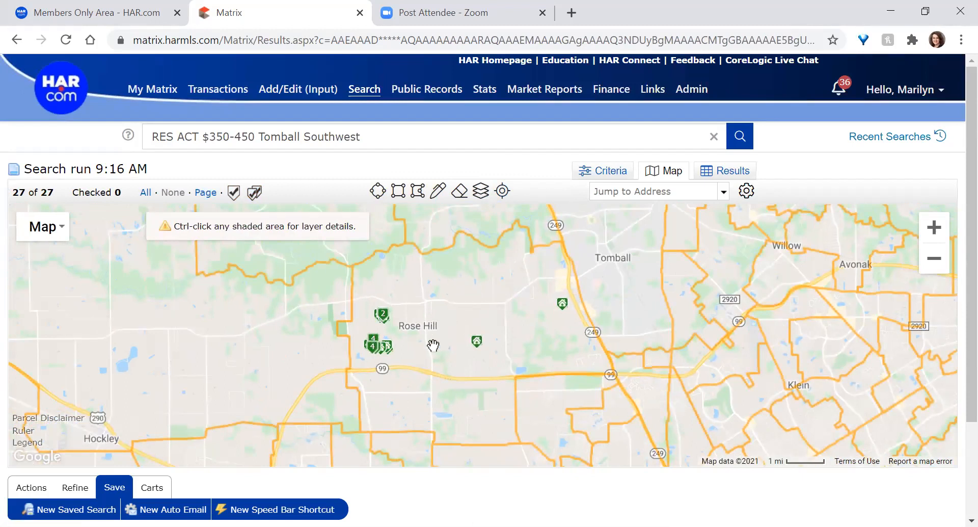
scroll(437, 350, "up", 1)
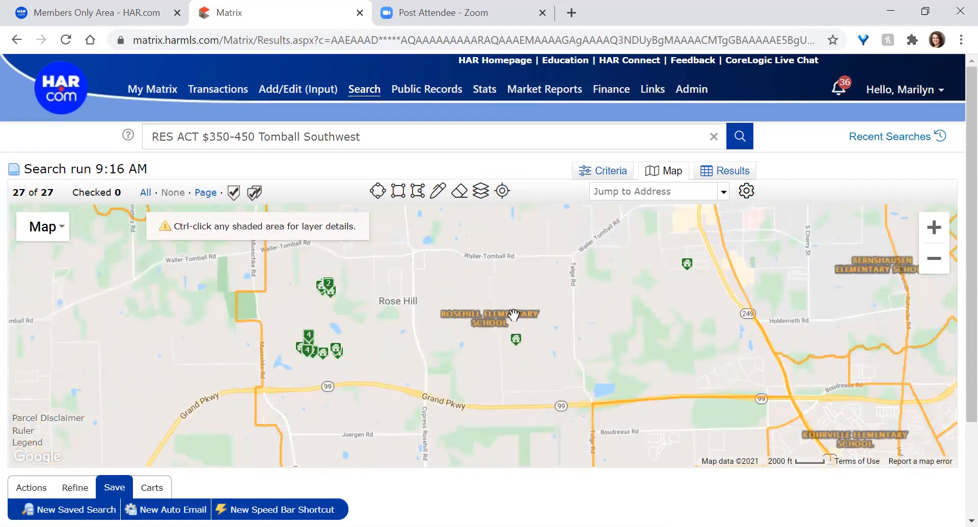
Hide the Geo Elementary school boundaries and shift the map to bring Tomball into view
left_click(480, 190)
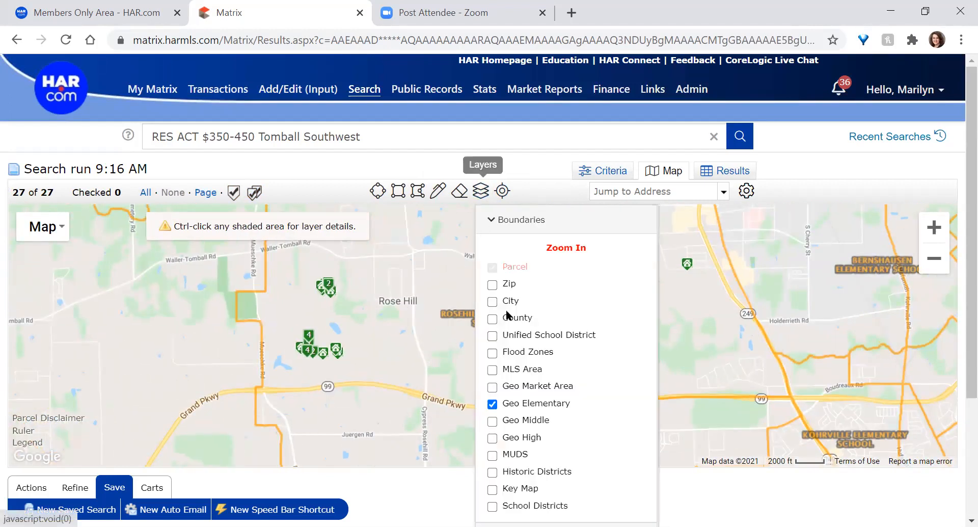
left_click(517, 403)
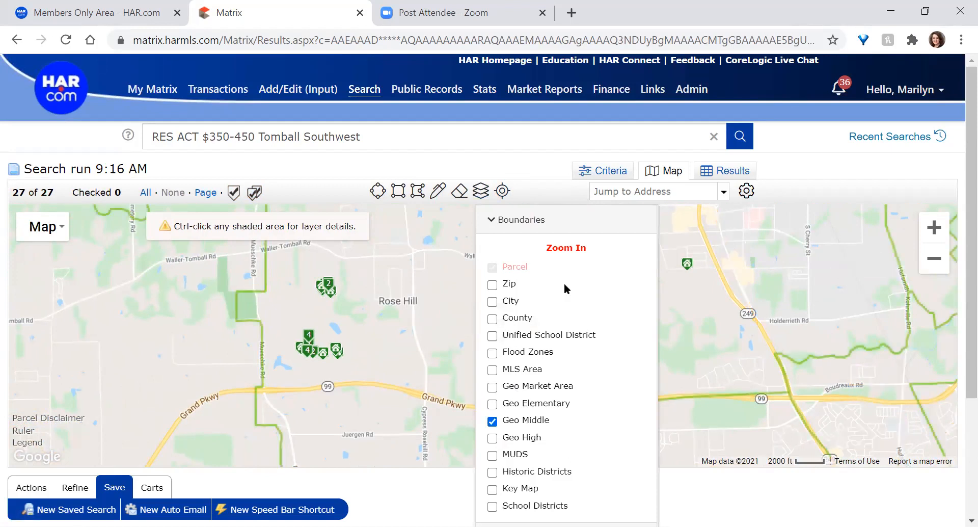
left_click(481, 191)
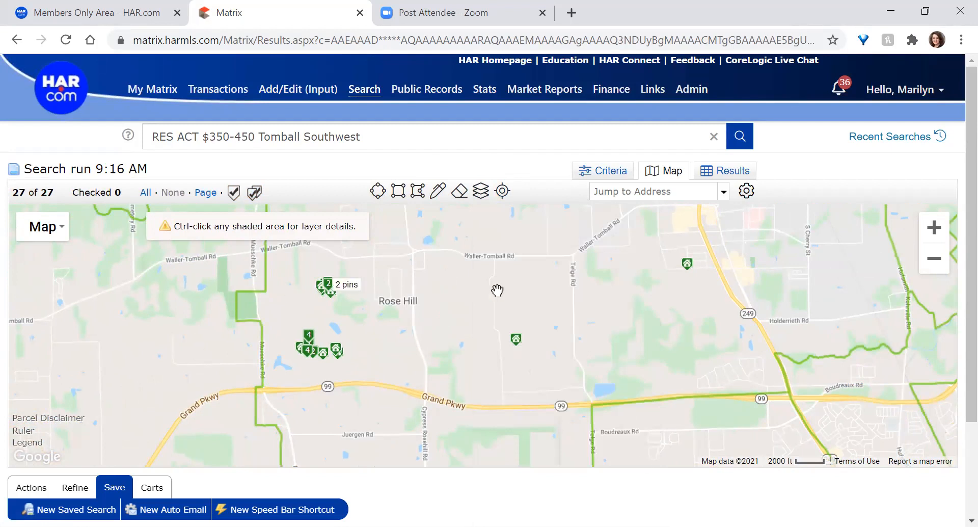
scroll(506, 340, "down", 1)
left_click_drag(583, 273, 540, 325)
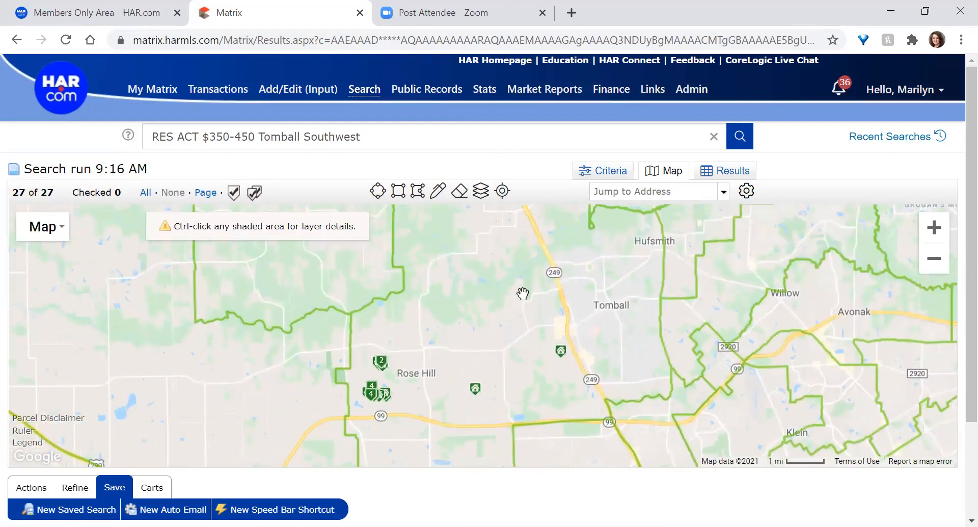
scroll(521, 291, "up", 1)
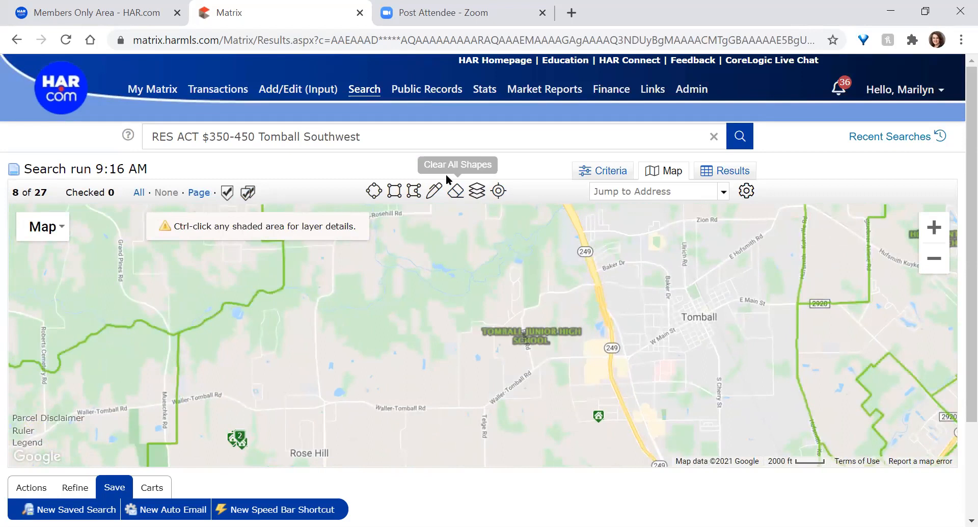
Turn off Geo Middle zones, zoom around Tomball, then switch off the Geo High boundaries
left_click(474, 191)
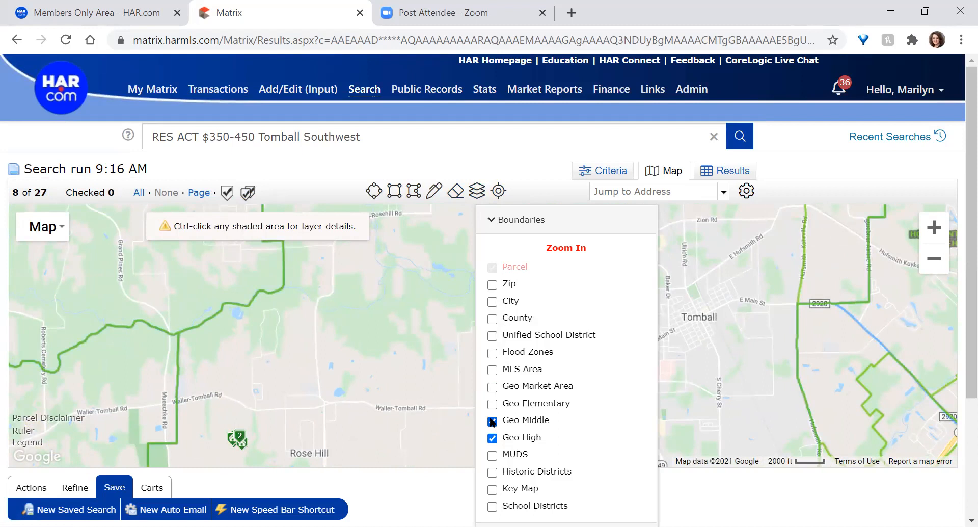
left_click(492, 421)
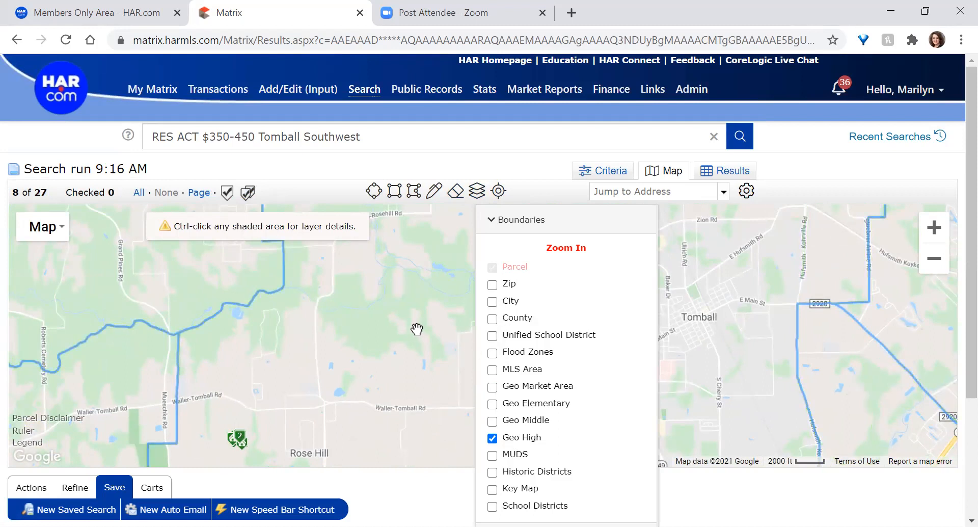
scroll(364, 308, "down", 1)
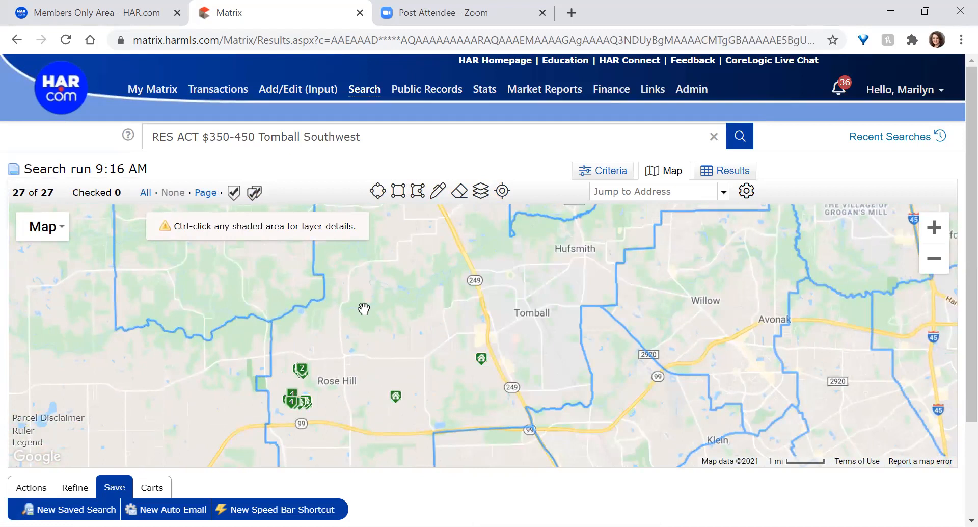
left_click_drag(443, 415, 446, 461)
scroll(420, 335, "down", 1)
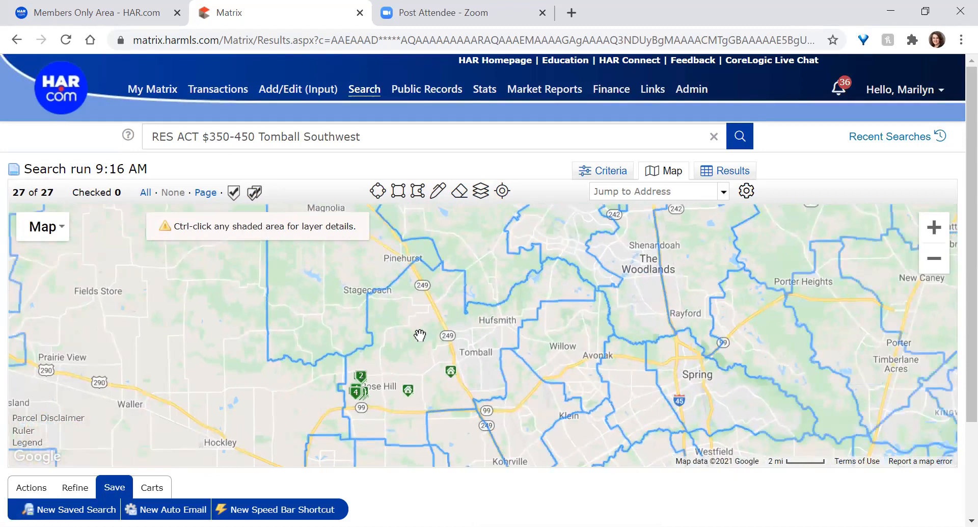
scroll(415, 346, "up", 1)
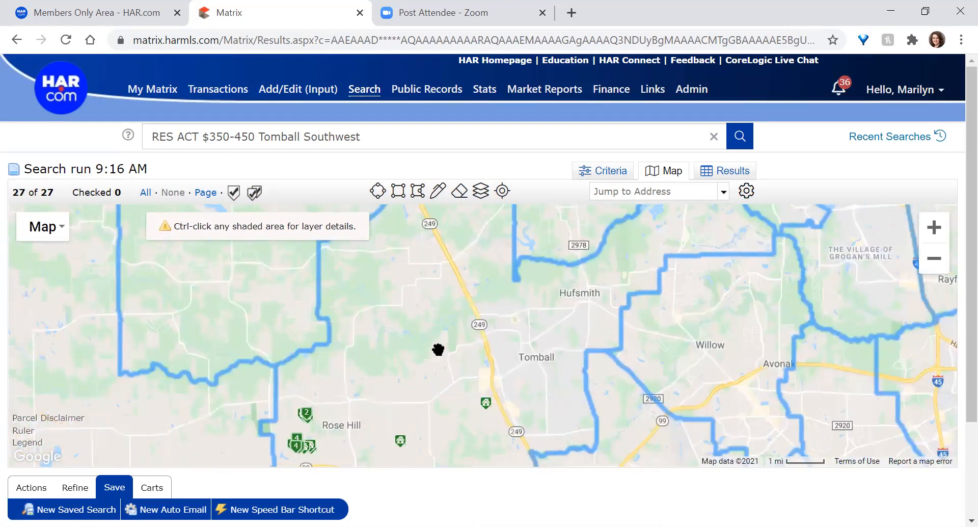
scroll(396, 392, "up", 1)
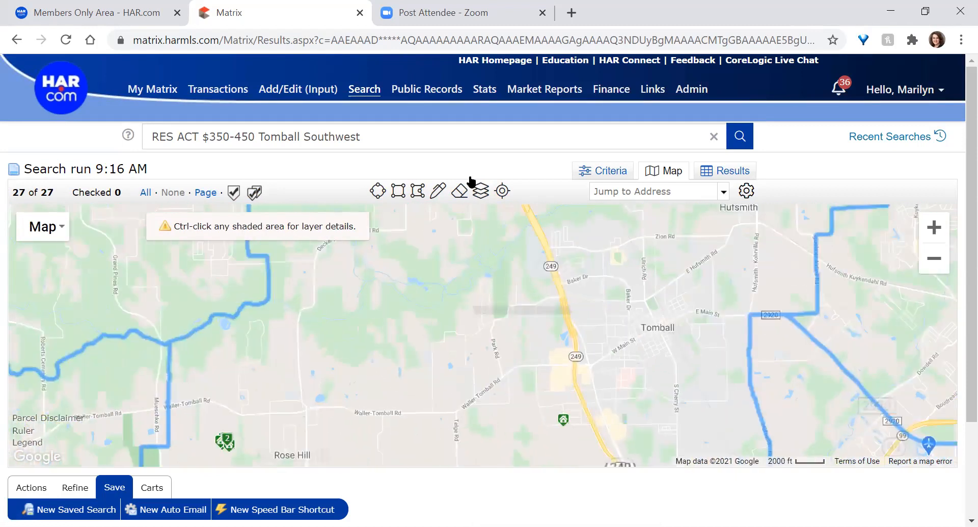
left_click(477, 191)
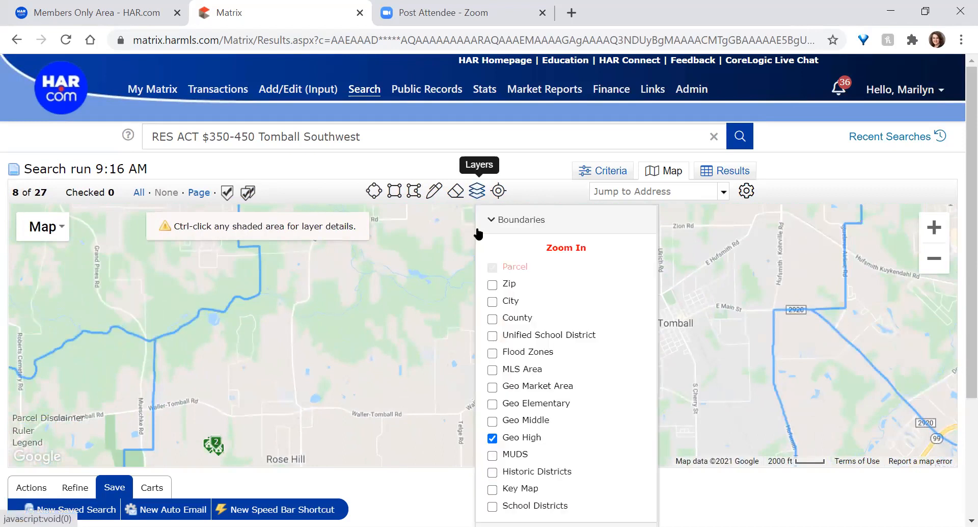
left_click(506, 438)
Turn on the MUDS boundary layer and close the layers list
scroll(437, 367, "down", 1)
scroll(554, 417, "down", 1)
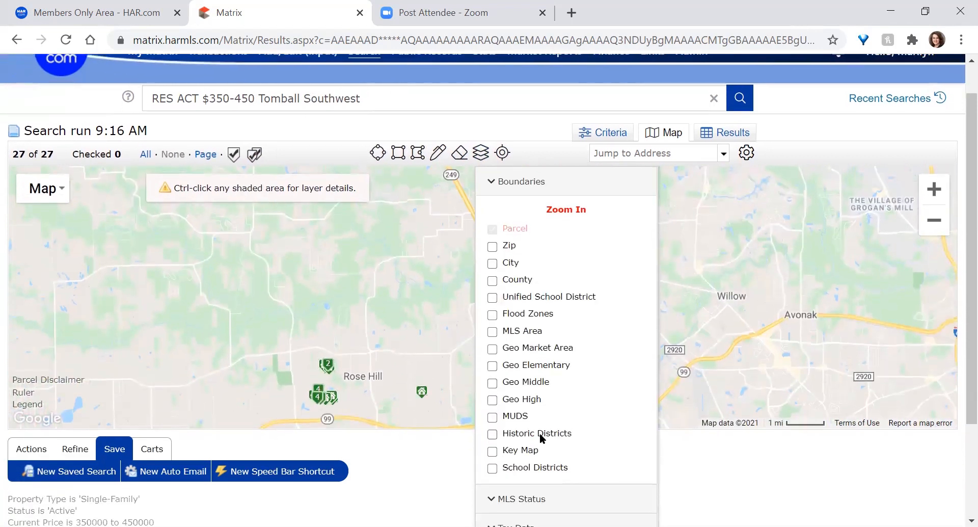
scroll(535, 402, "down", 1)
left_click(493, 359)
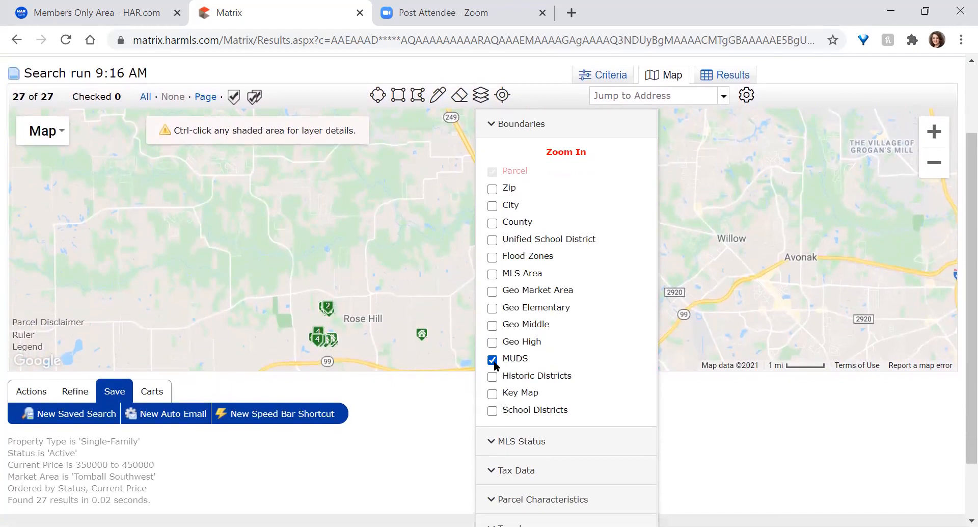
left_click(479, 94)
Pan toward Spring and Rayford to explore MUDs, then recenter on the 27 listings
left_click_drag(843, 299, 494, 251)
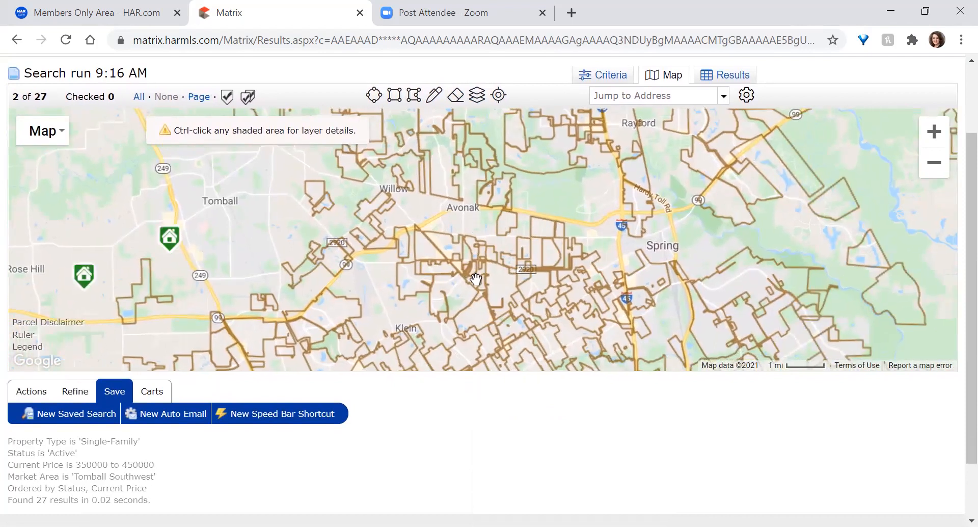
left_click_drag(542, 317, 516, 230)
scroll(534, 261, "down", 4)
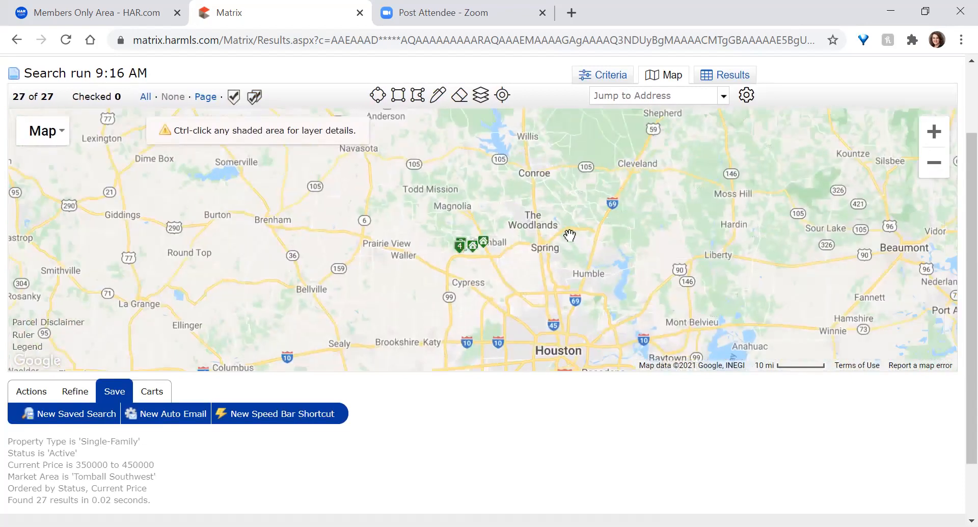
scroll(556, 249, "up", 3)
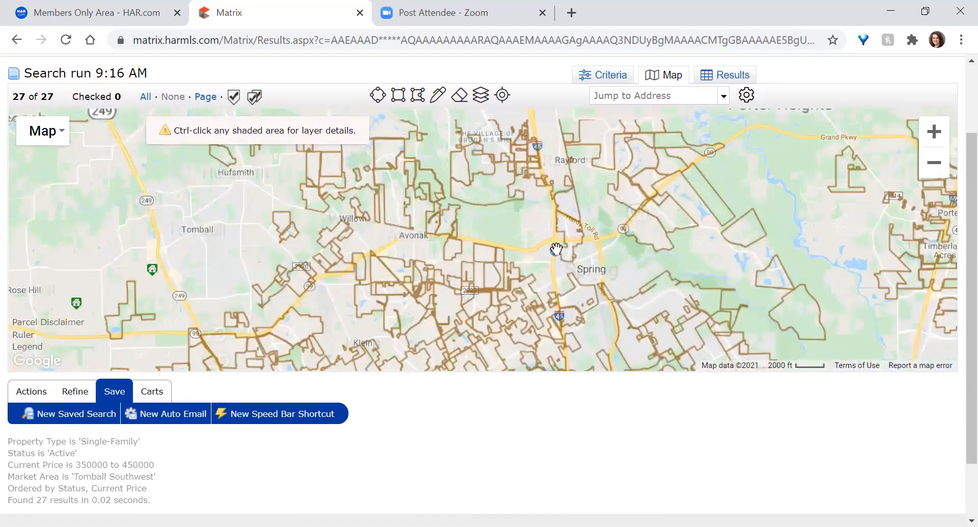
scroll(556, 249, "up", 2)
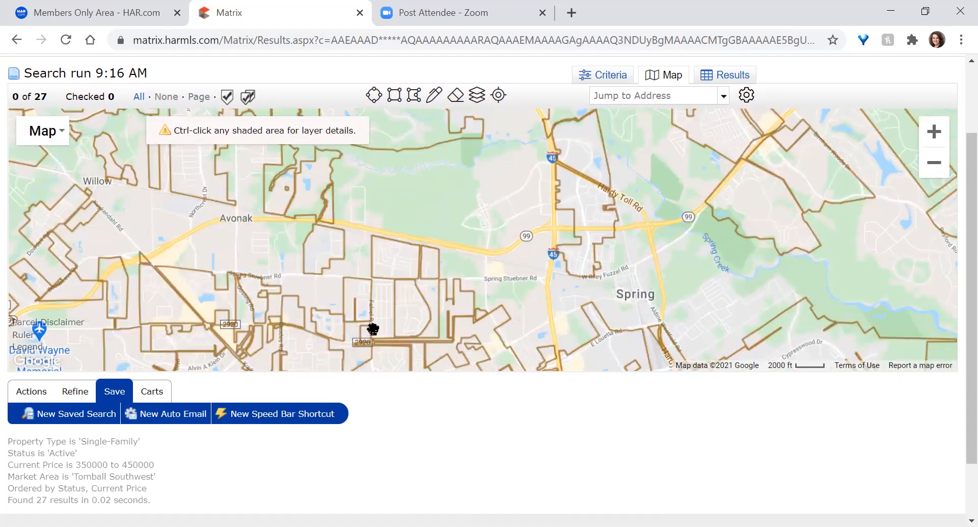
scroll(373, 328, "up", 2)
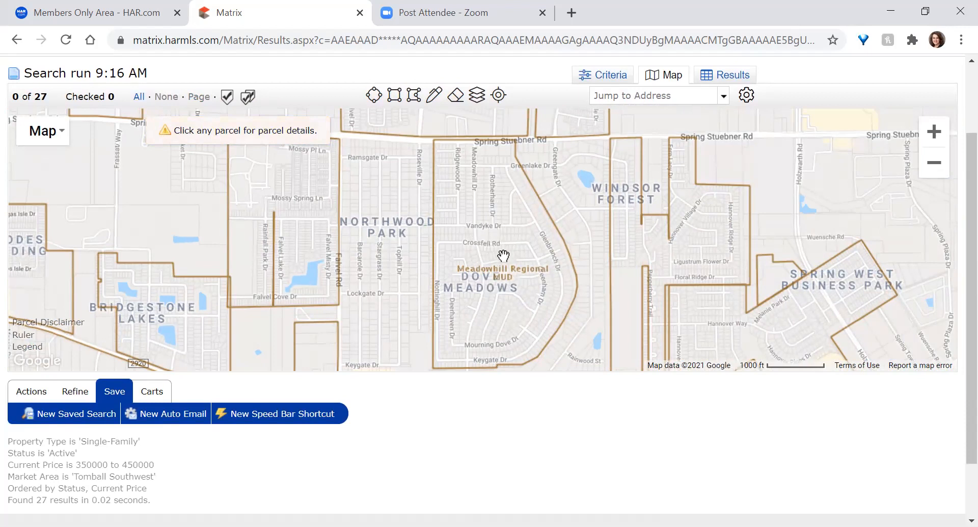
left_click(499, 96)
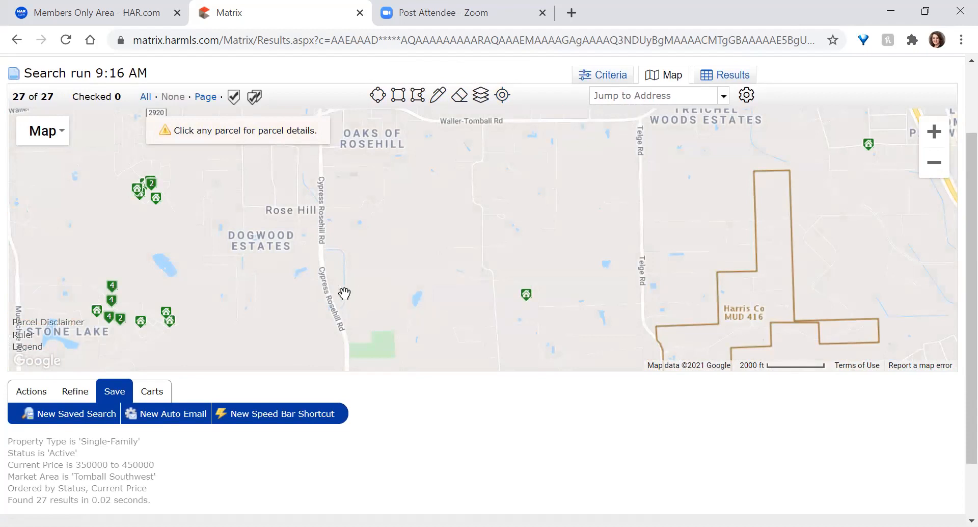
scroll(345, 293, "down", 2)
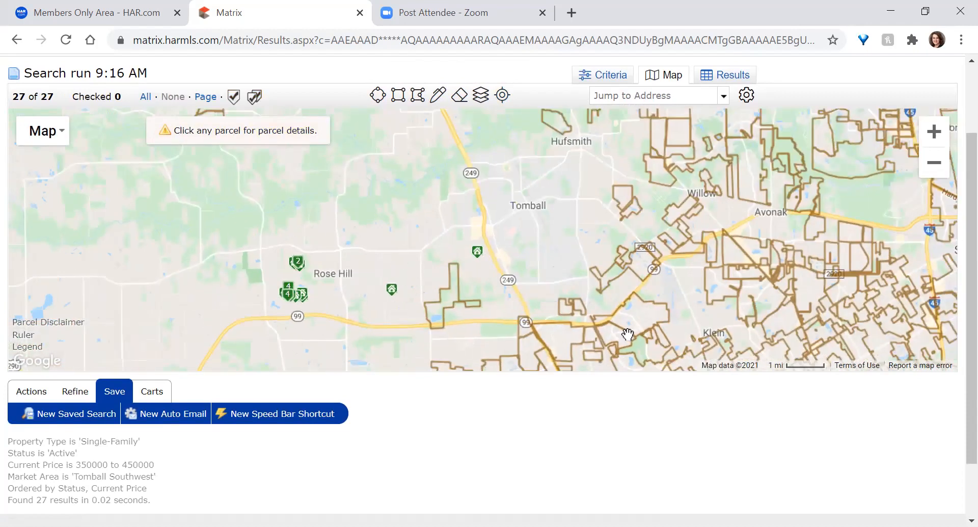
Briefly show historic and school district boundaries, then turn both off and close Layers
left_click(481, 97)
left_click(564, 377)
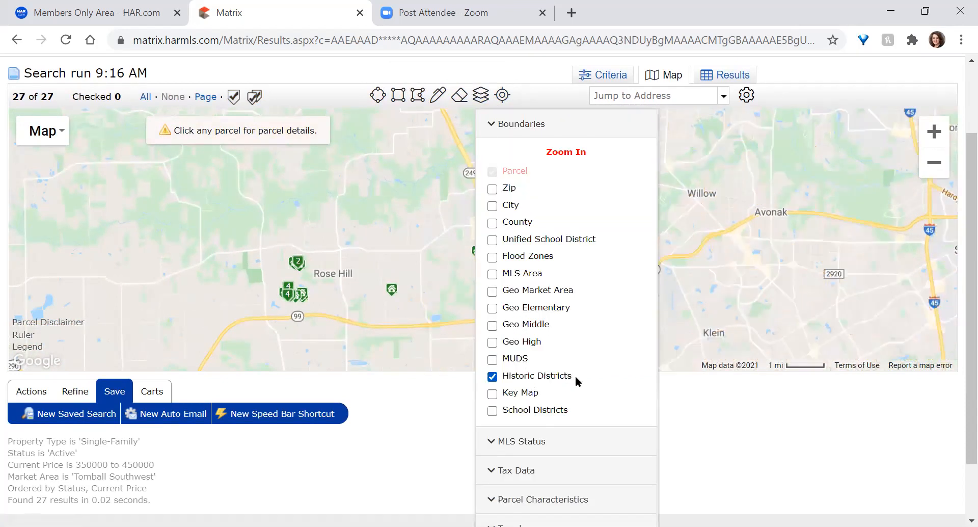
left_click(532, 409)
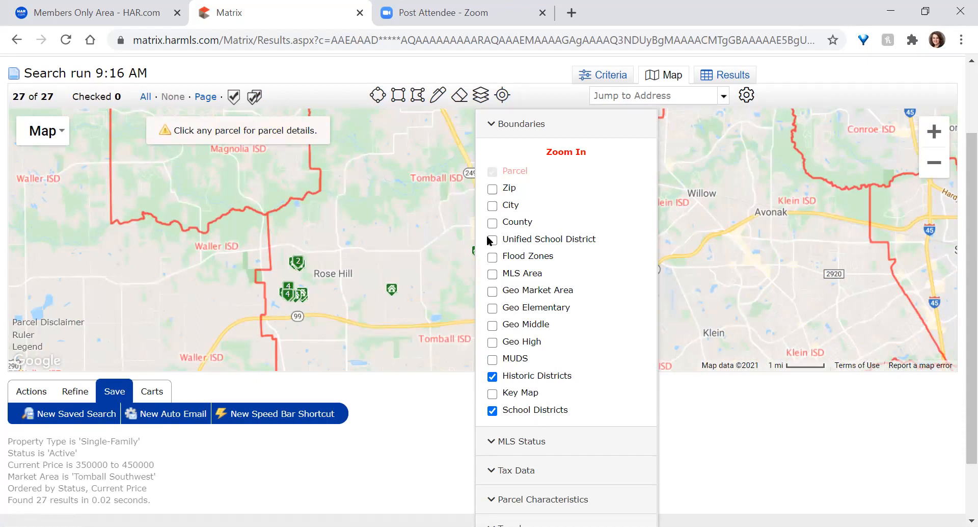
left_click(492, 377)
left_click(498, 414)
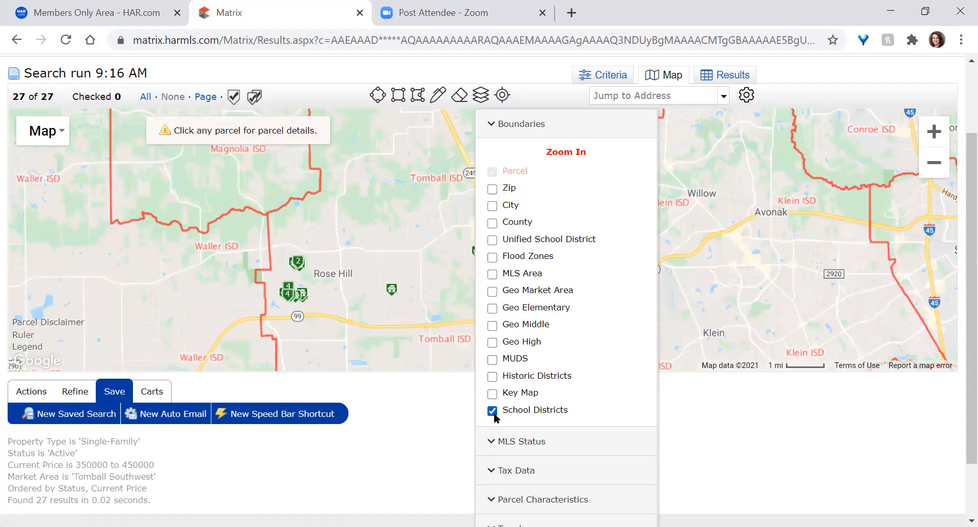
left_click(515, 122)
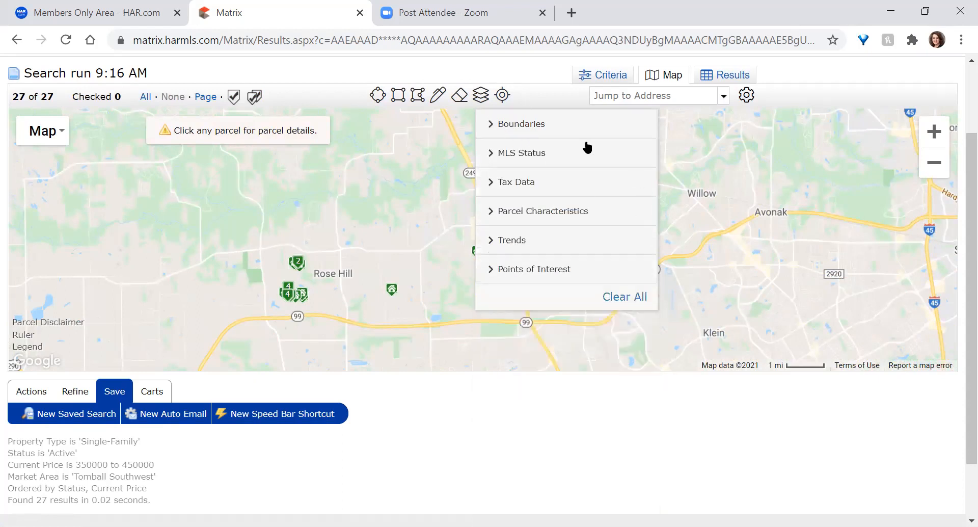
left_click(481, 99)
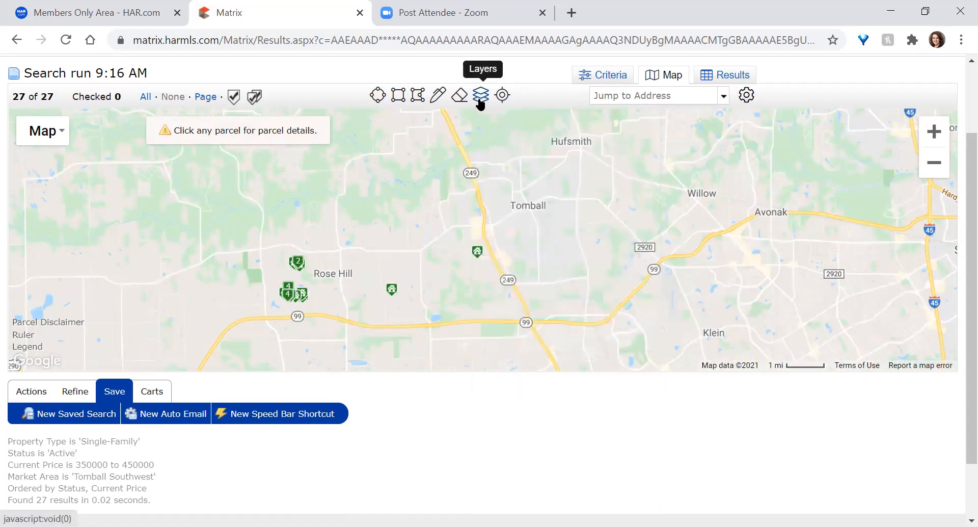